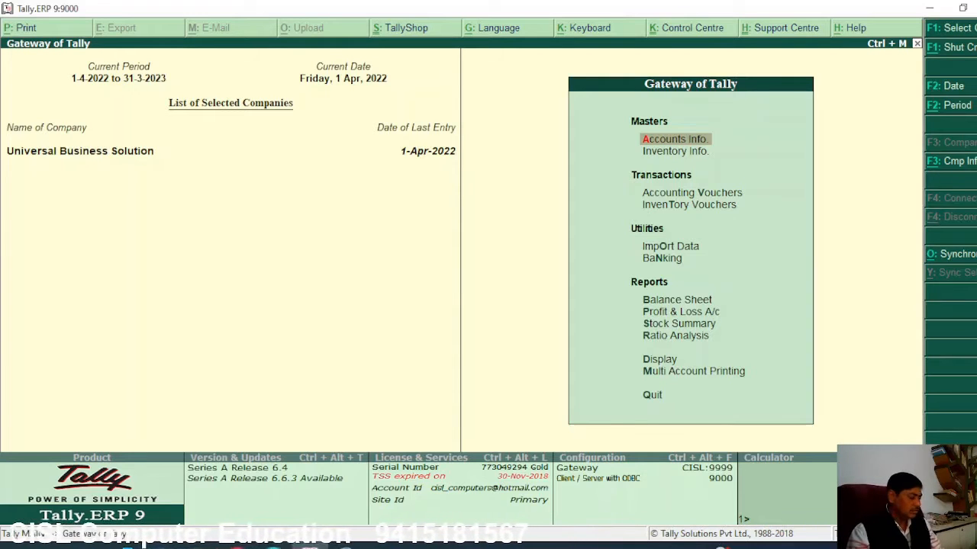
Step: Set the company's current date to 2-4-2022
key(F2)
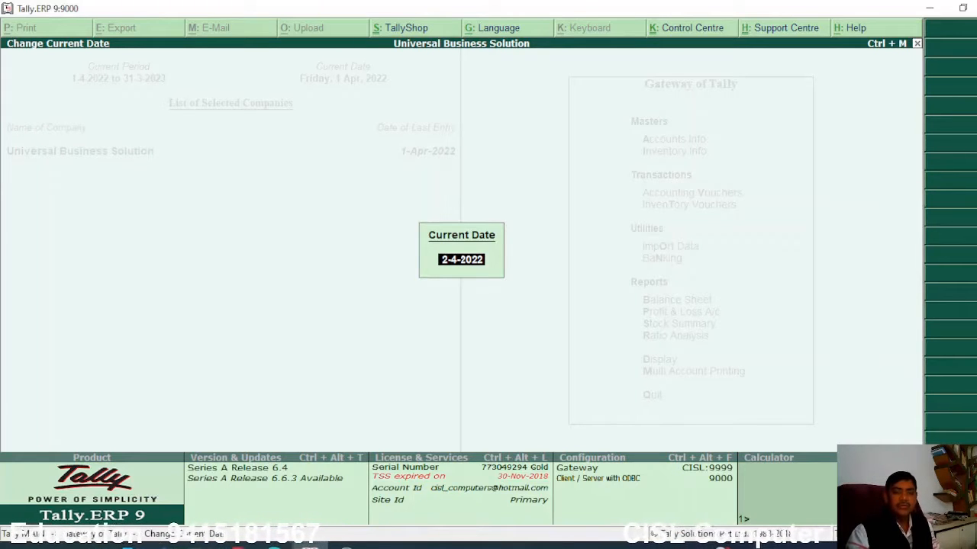
key(Return)
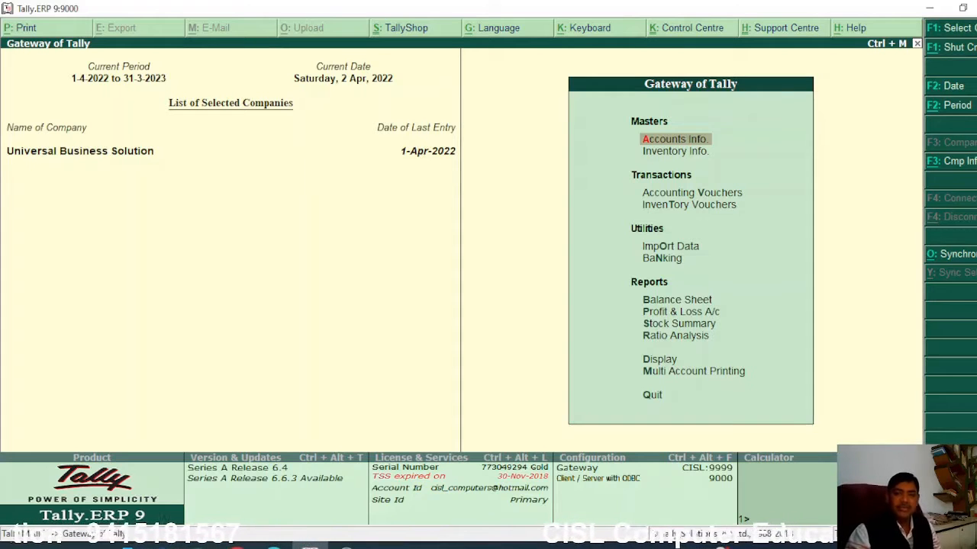
Step: Start a new single ledger named Computer and leave its alias blank
key(Down)
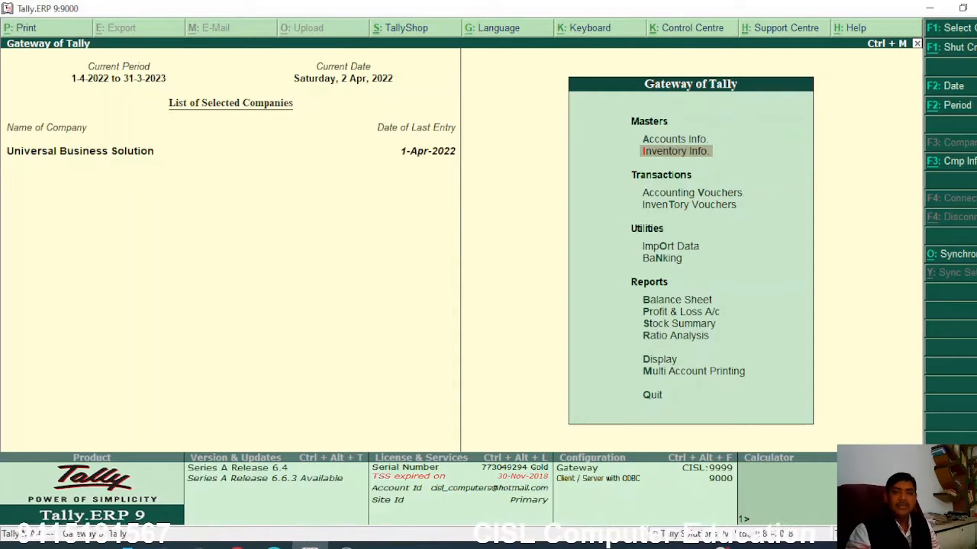
key(Up)
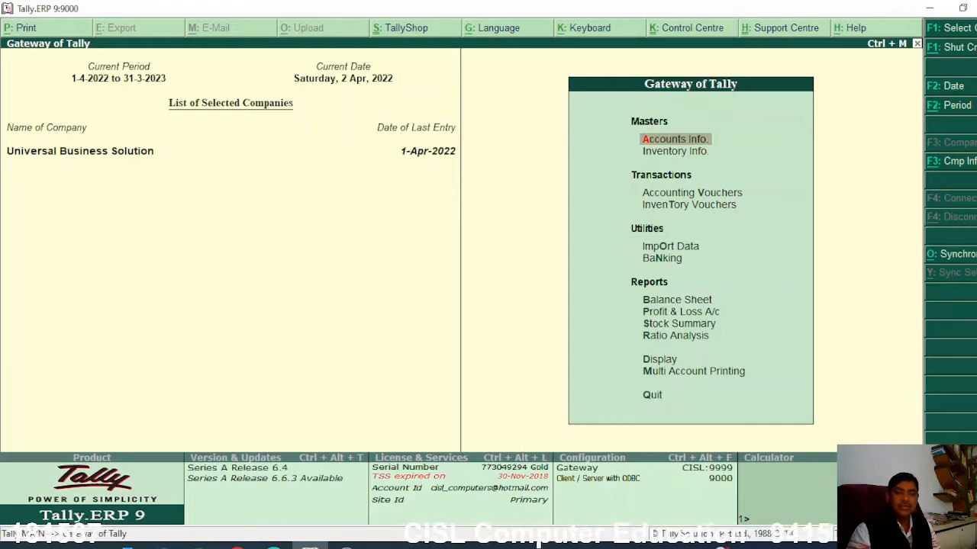
key(Return)
key(Down)
key(Return)
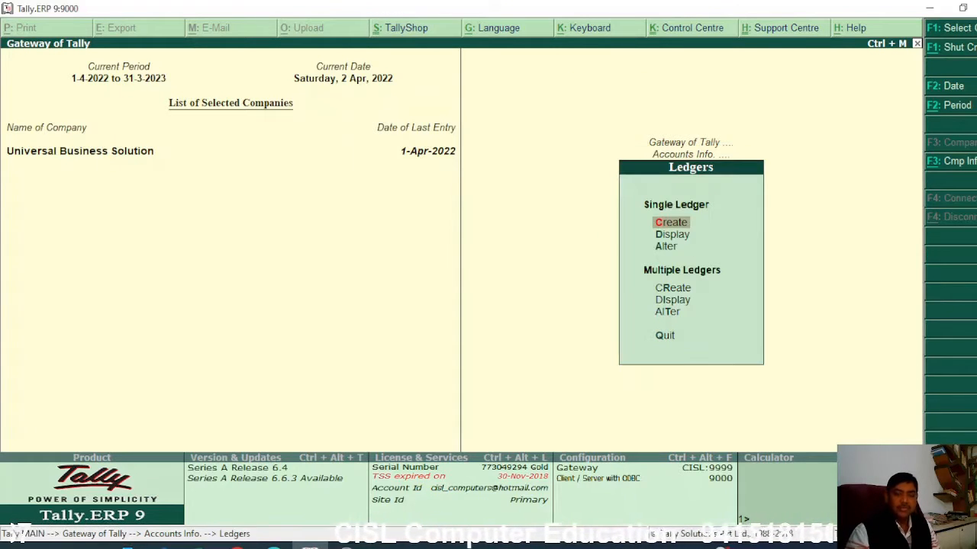
key(Return)
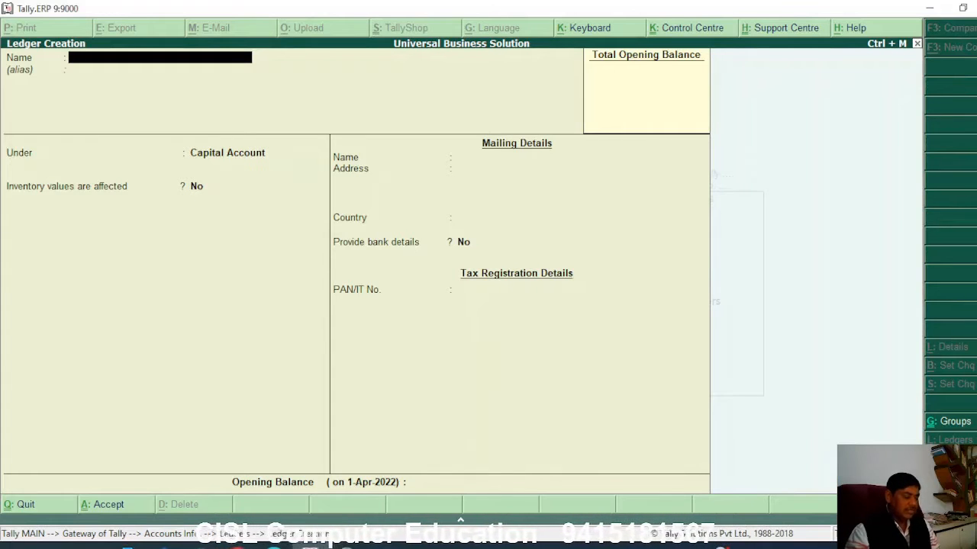
text(Computer)
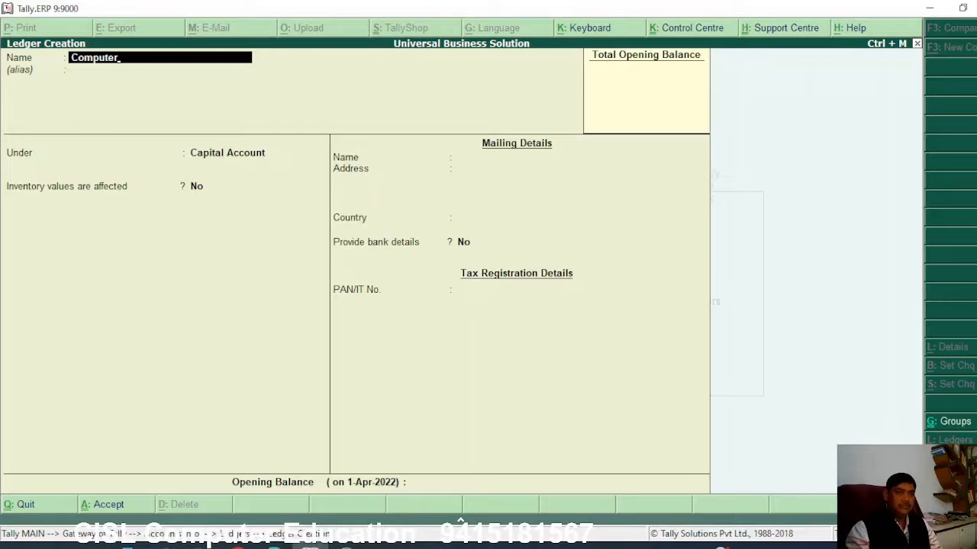
key(Return)
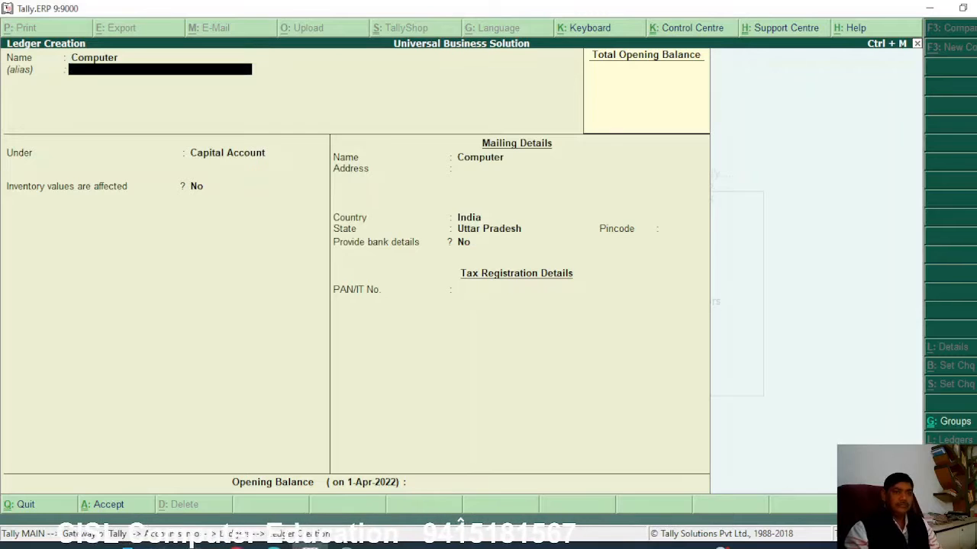
key(Return)
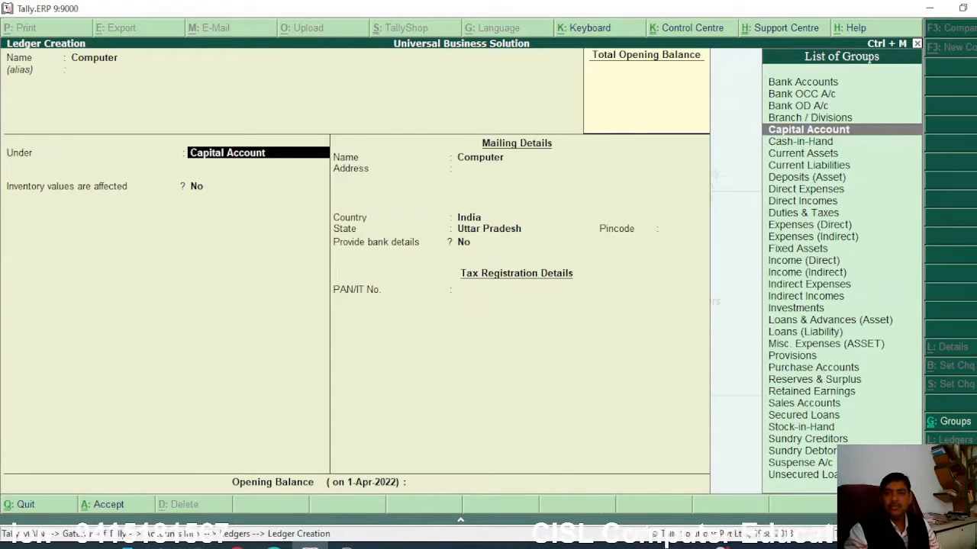
Step: Place the Computer ledger under the Fixed Assets group
key(Down)
key(Down)
key(Down)
key(Down)
key(Down)
key(Down)
key(Down)
key(Down)
key(Down)
key(Down)
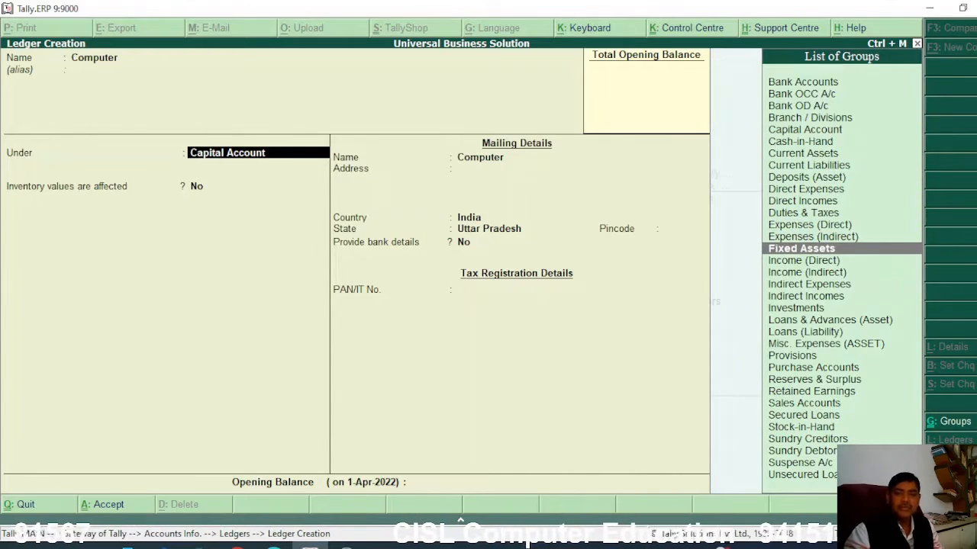
key(Return)
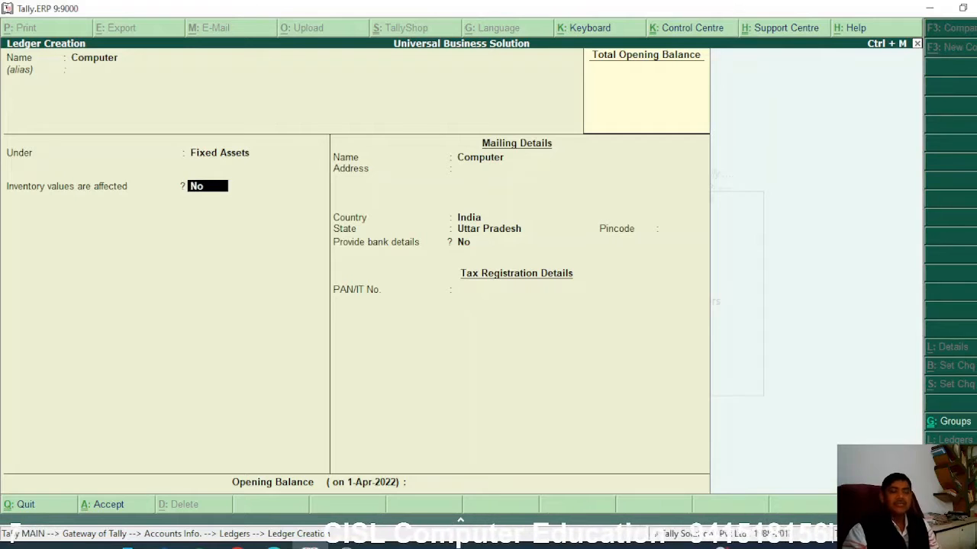
Step: Keep the remaining default details of the Computer ledger, save it and return to the Gateway of Tally
key(Return)
key(Return)
key(Return)
key(Return)
key(Return)
key(Return)
key(Return)
key(Return)
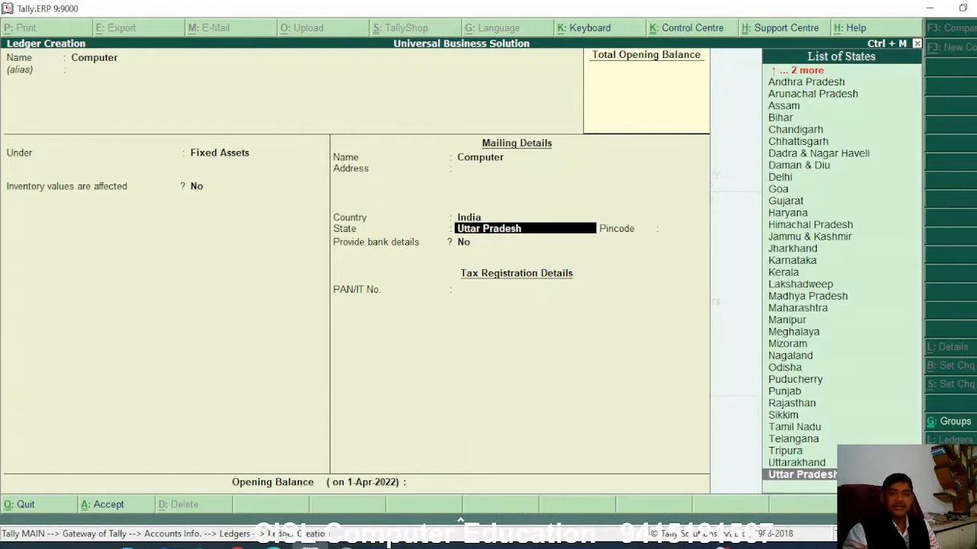
key(Return)
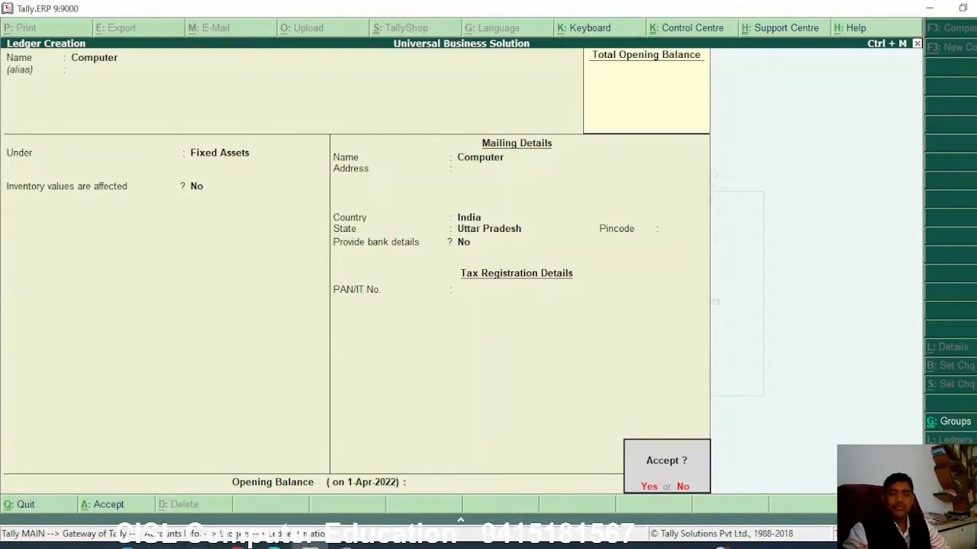
key(Return)
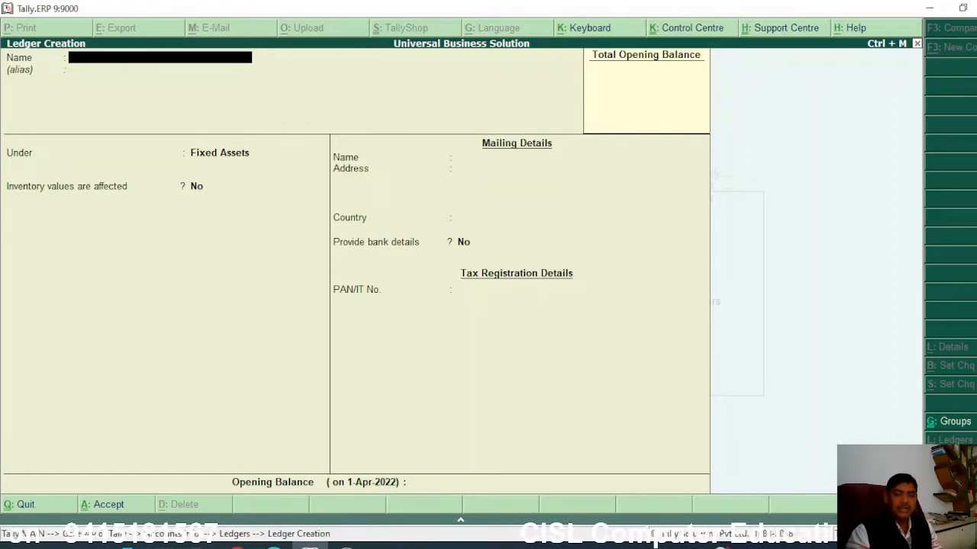
key(Escape)
key(y)
key(Escape)
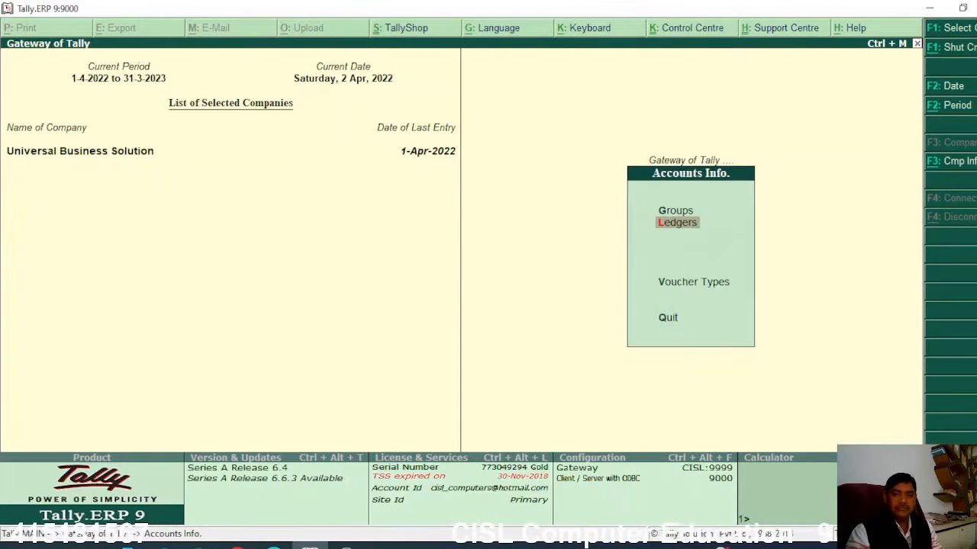
key(Escape)
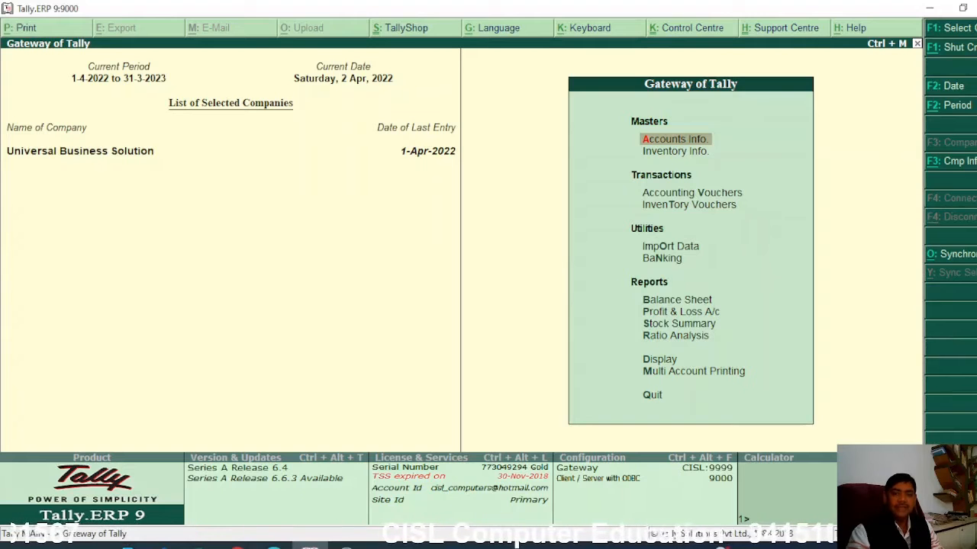
Step: Open a new payment voucher and set single entry mode for payment/receipt/contra vouchers to No in its configuration
key(Down)
key(Down)
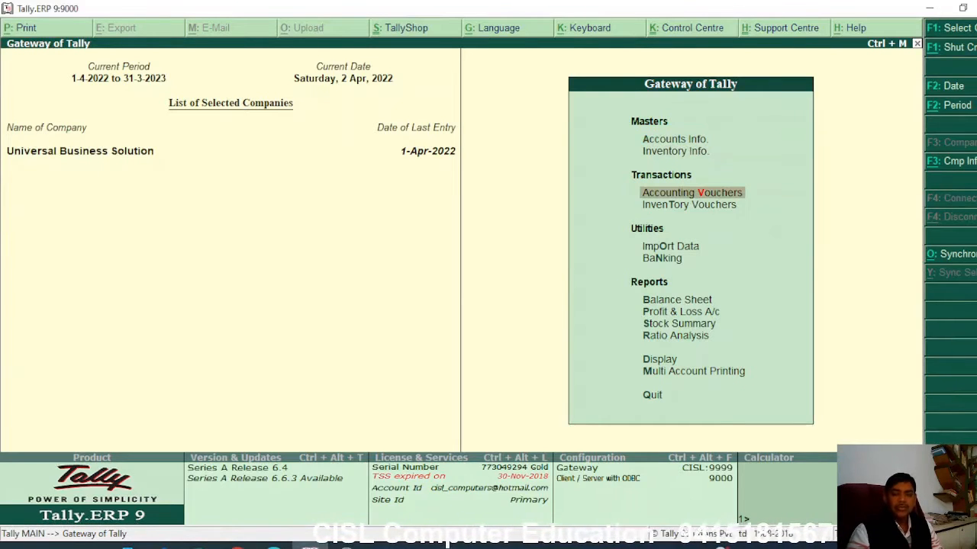
key(Return)
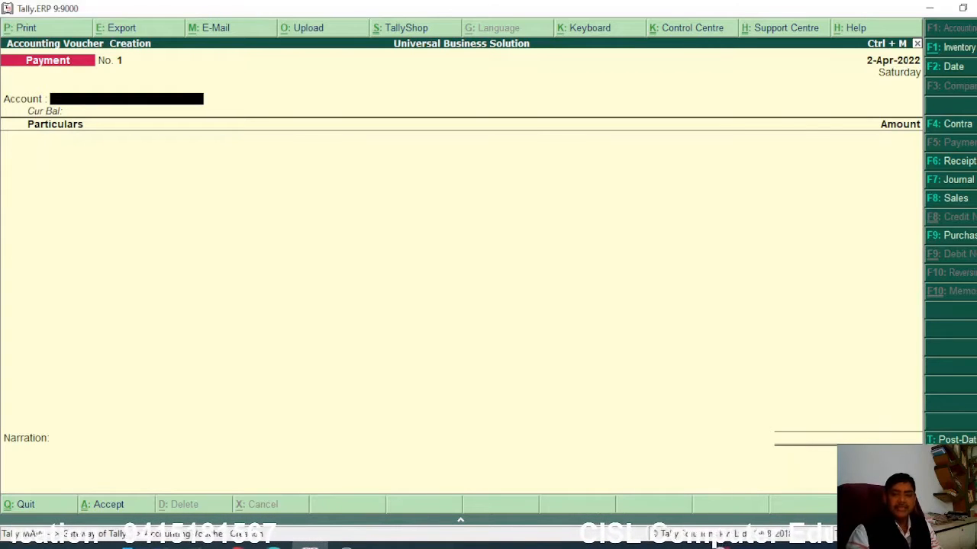
key(F12)
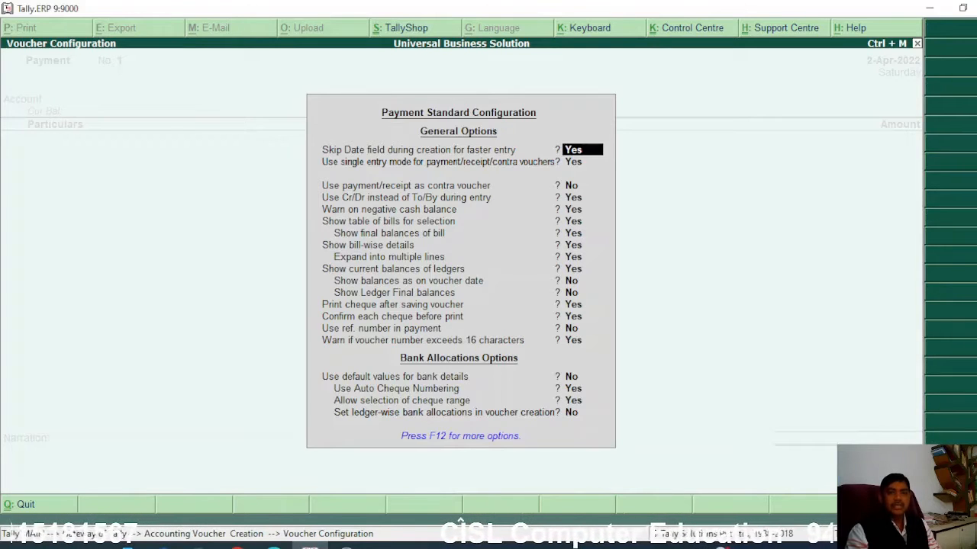
key(Return)
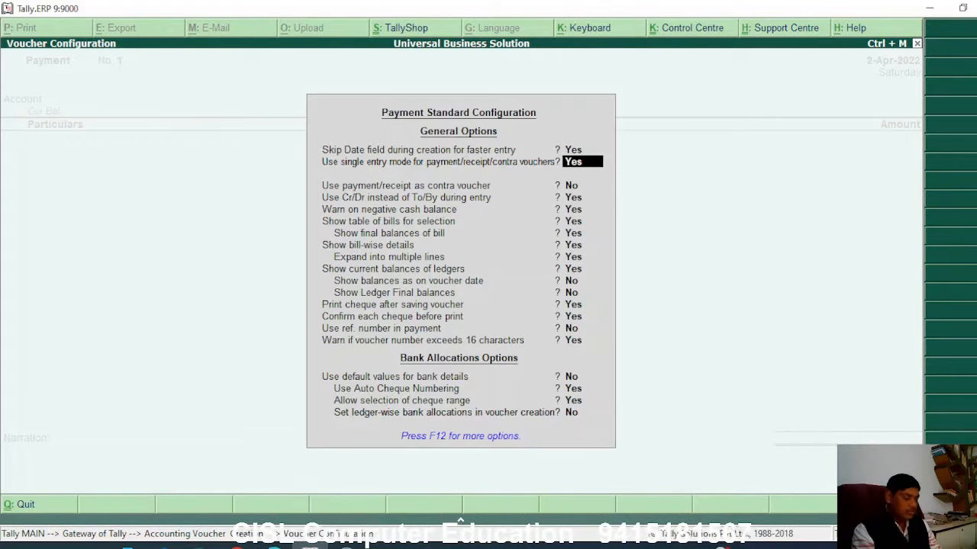
text(n)
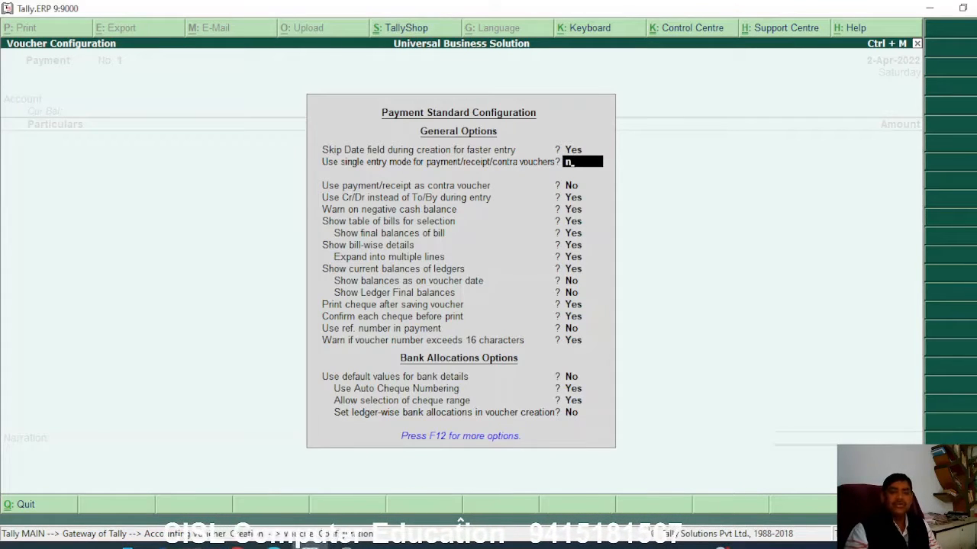
key(Return)
key(Return)
key(Return)
key(Return)
key(Return)
key(Return)
key(Return)
key(Return)
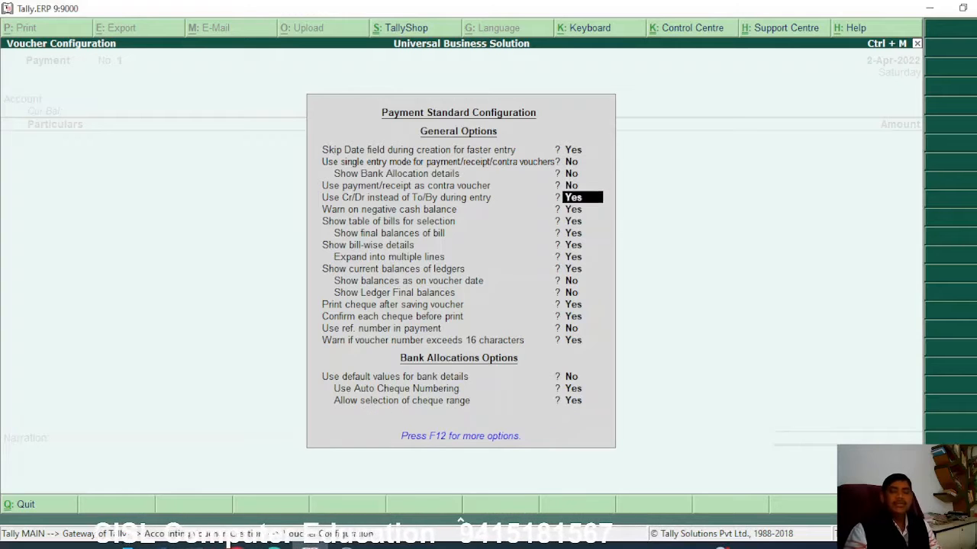
key(Return)
key(Return)
key(Return)
key(Return)
key(Return)
key(Return)
key(Return)
key(Return)
key(Return)
key(Return)
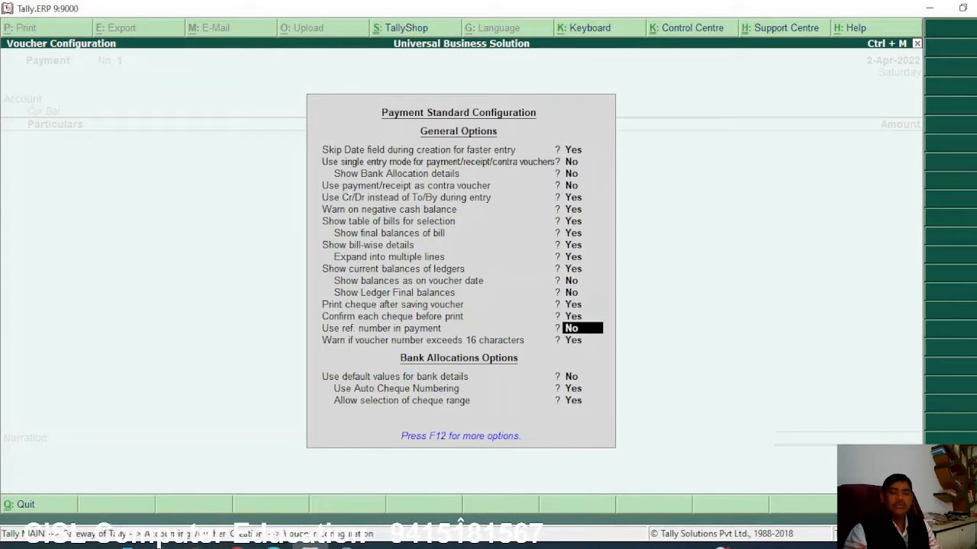
key(Return)
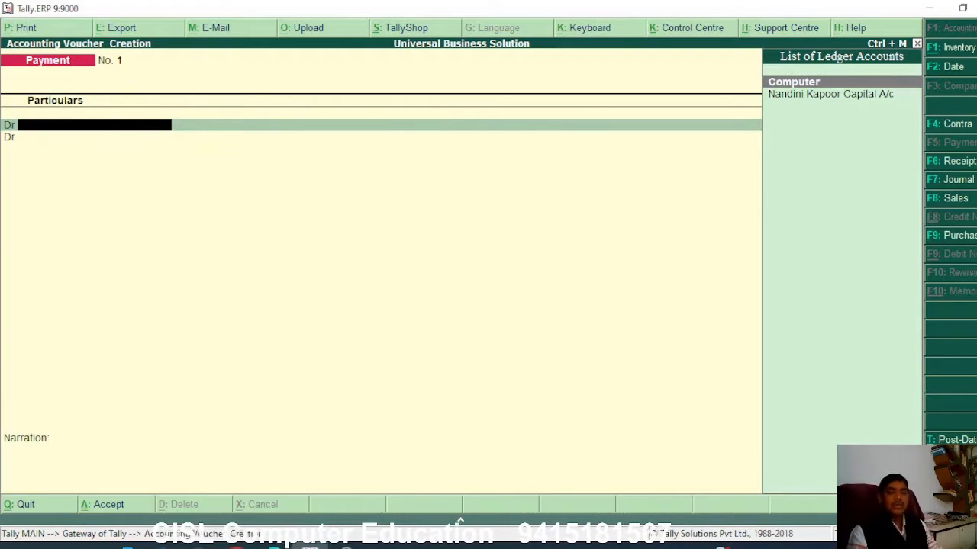
Step: Debit the Computer ledger with 22500 in the payment voucher
key(Return)
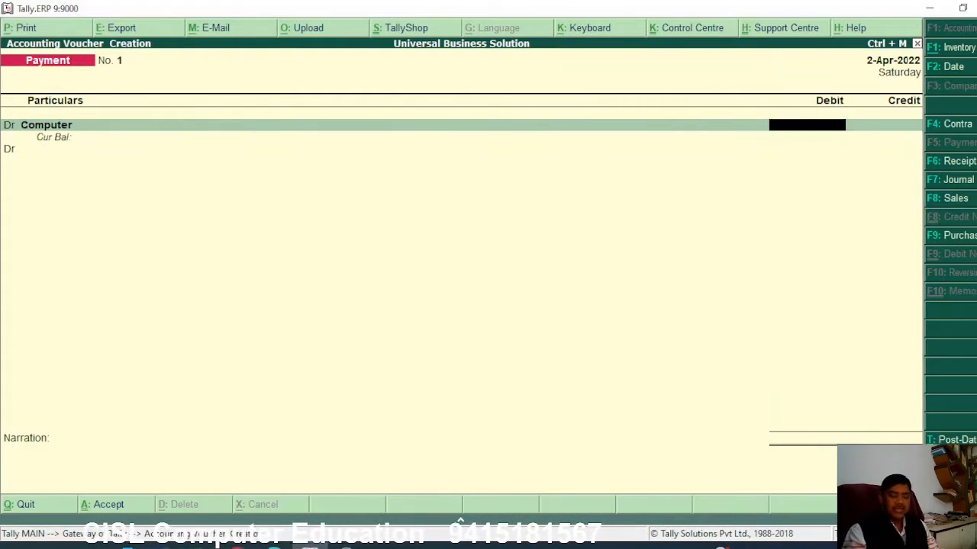
text(22500)
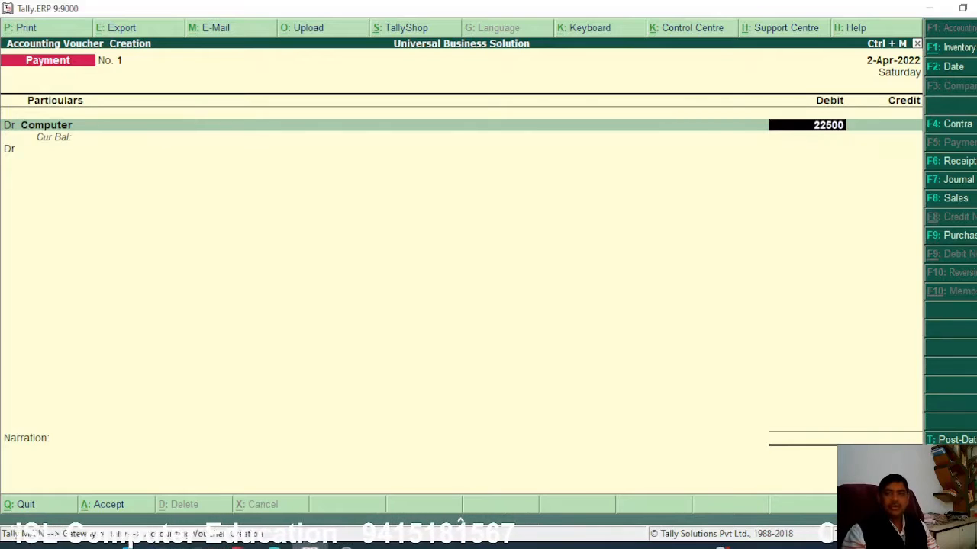
key(Return)
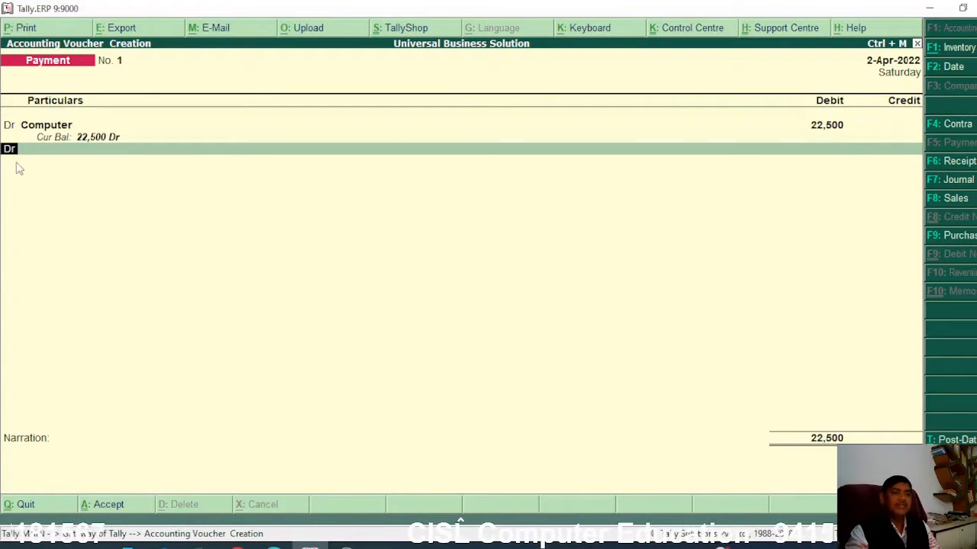
Step: Credit Cash with 22,500 in the payment voucher, then save it and leave voucher entry
text(c)
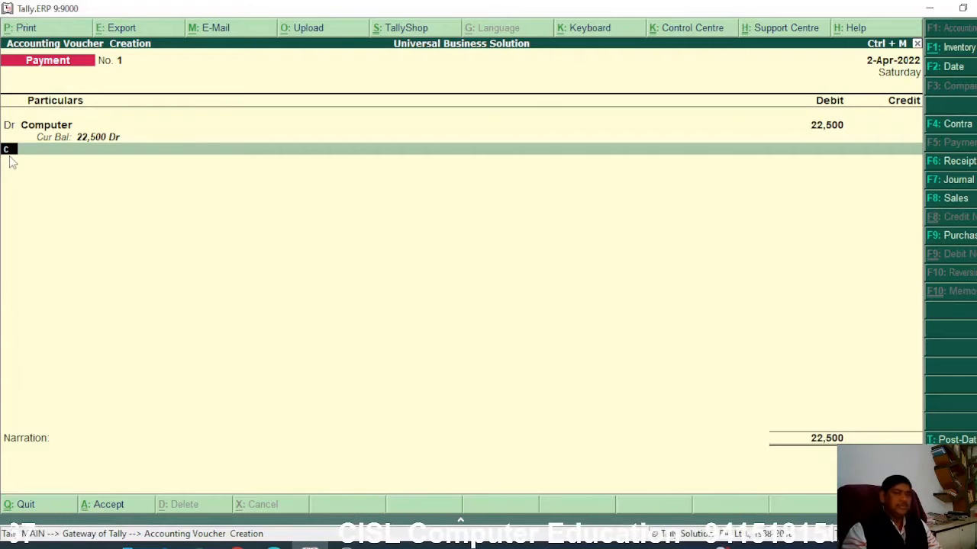
key(Return)
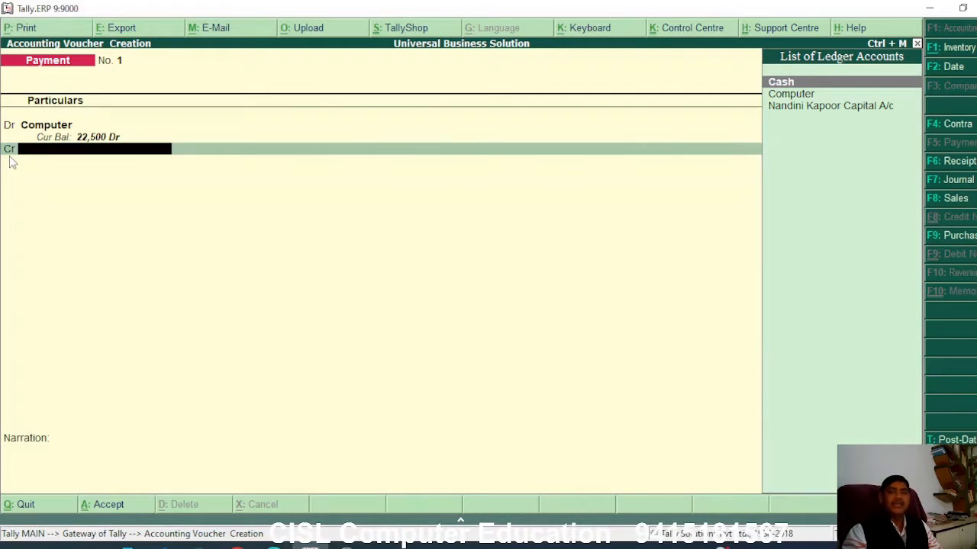
key(Down)
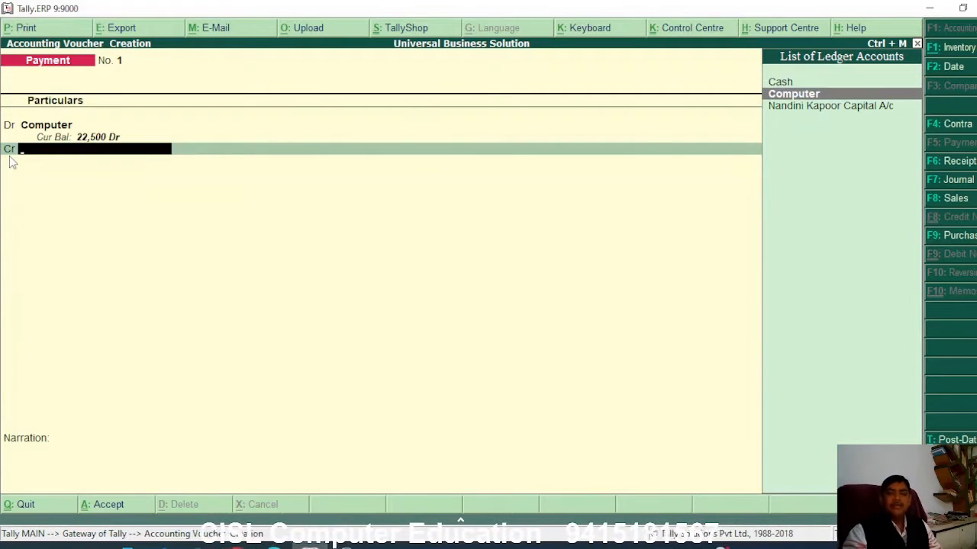
key(Up)
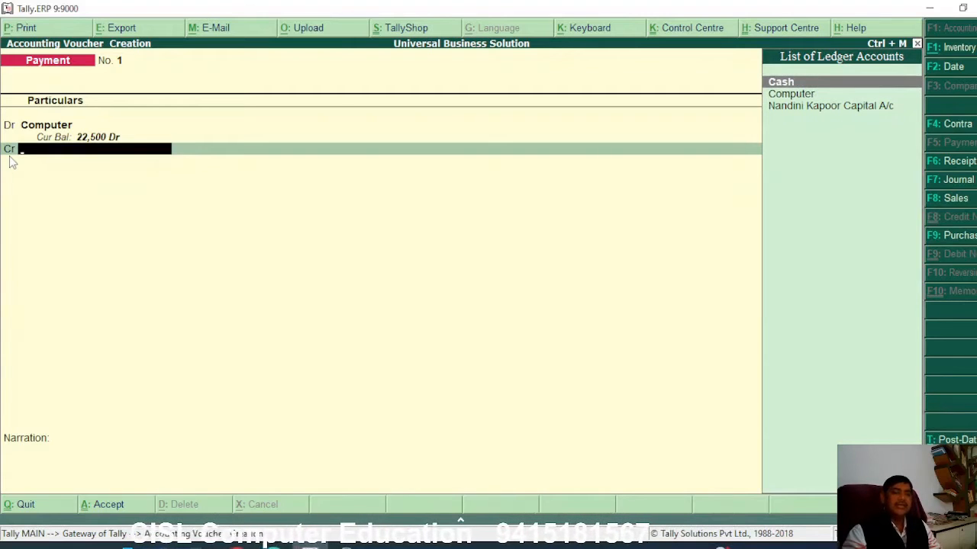
key(Return)
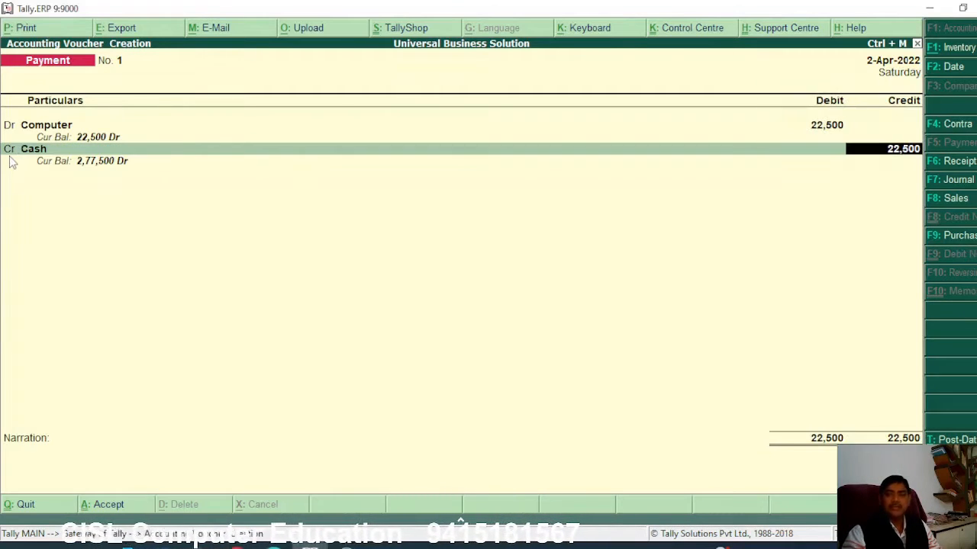
key(Return)
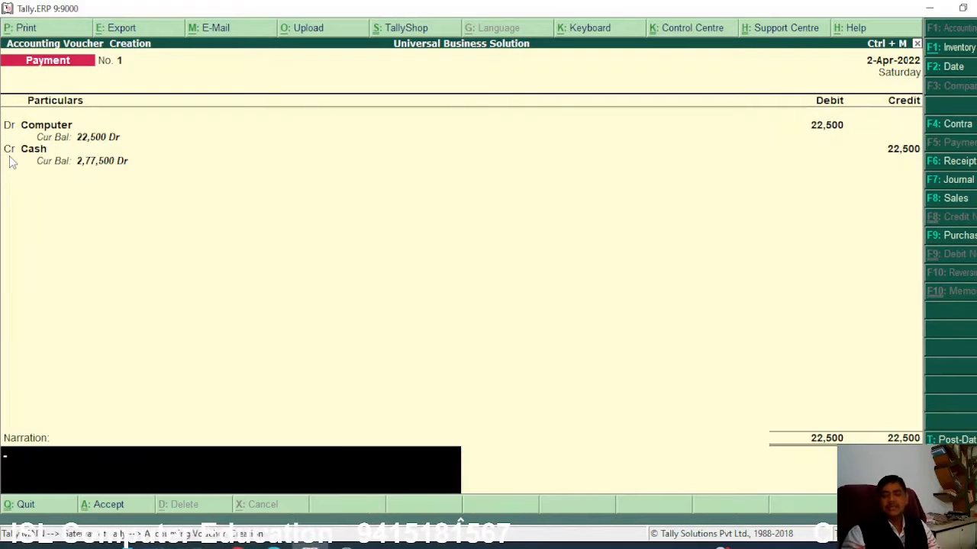
key(Return)
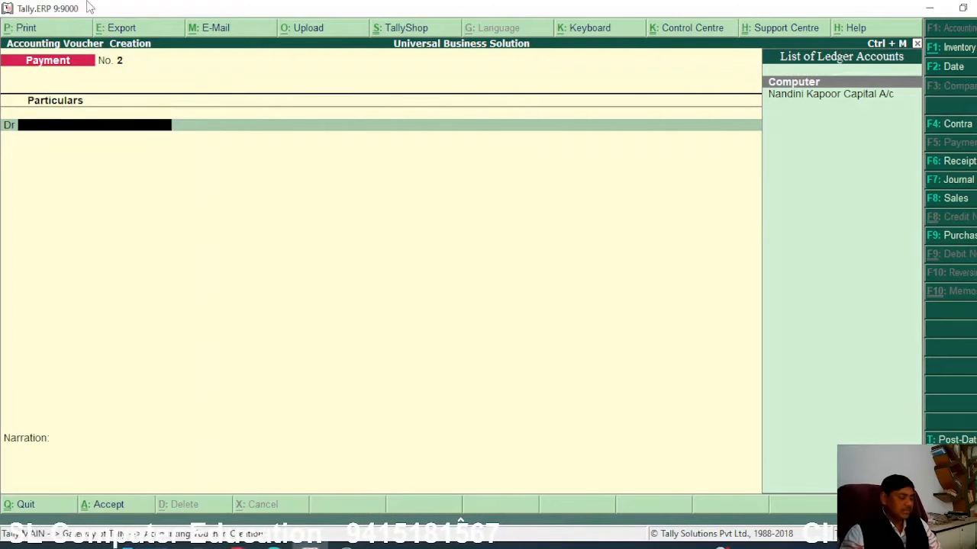
key(Escape)
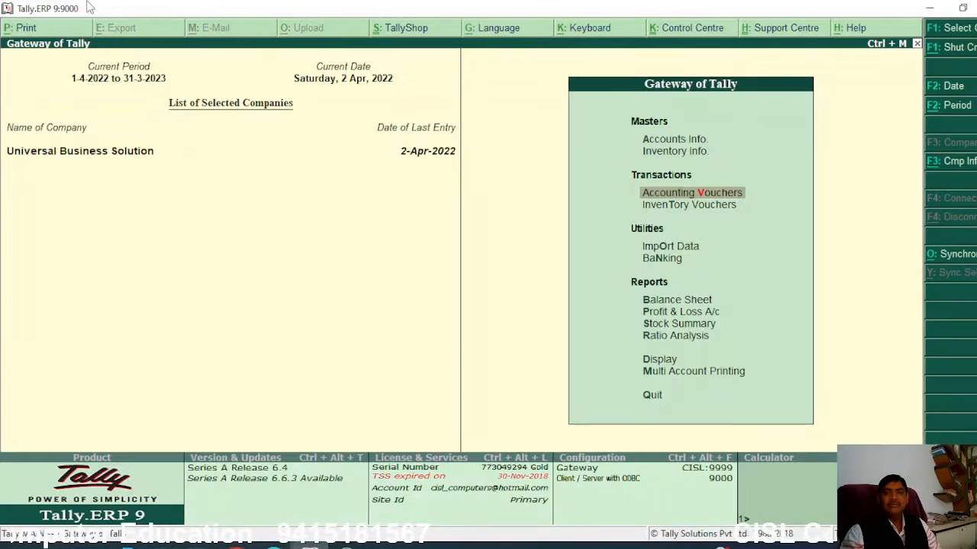
Step: Set the current date to 3-4-2022 and open the creation form for a new single ledger
key(F2)
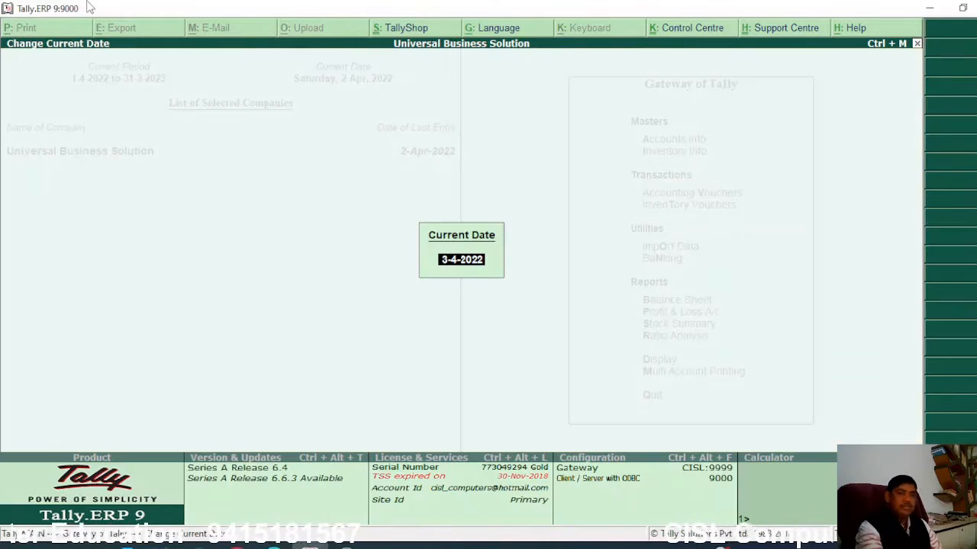
key(Return)
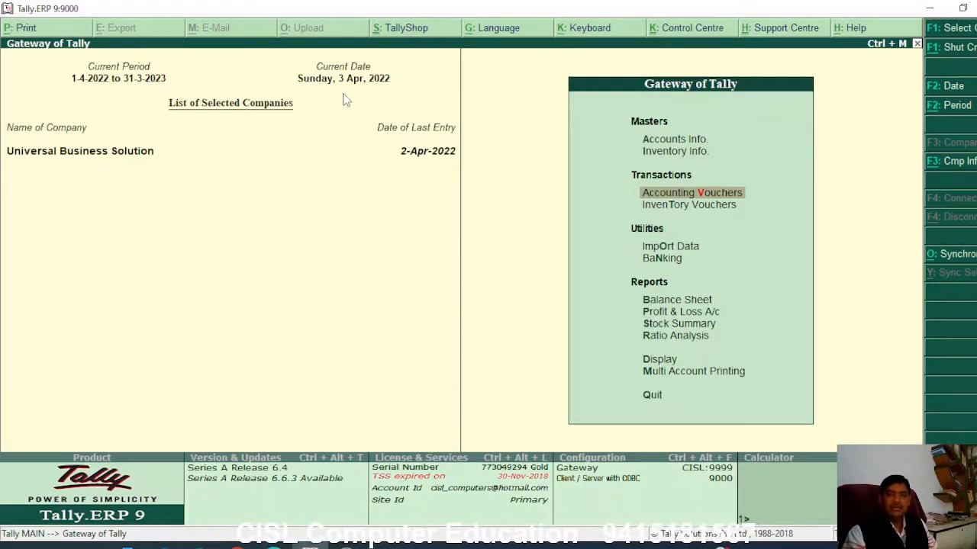
key(Up)
key(Up)
key(Up)
key(Down)
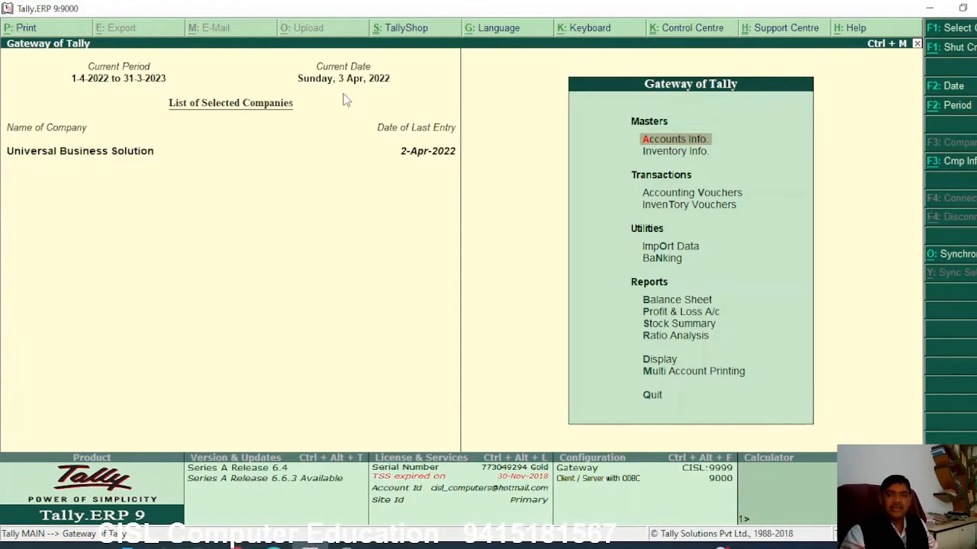
key(Return)
key(Down)
key(Return)
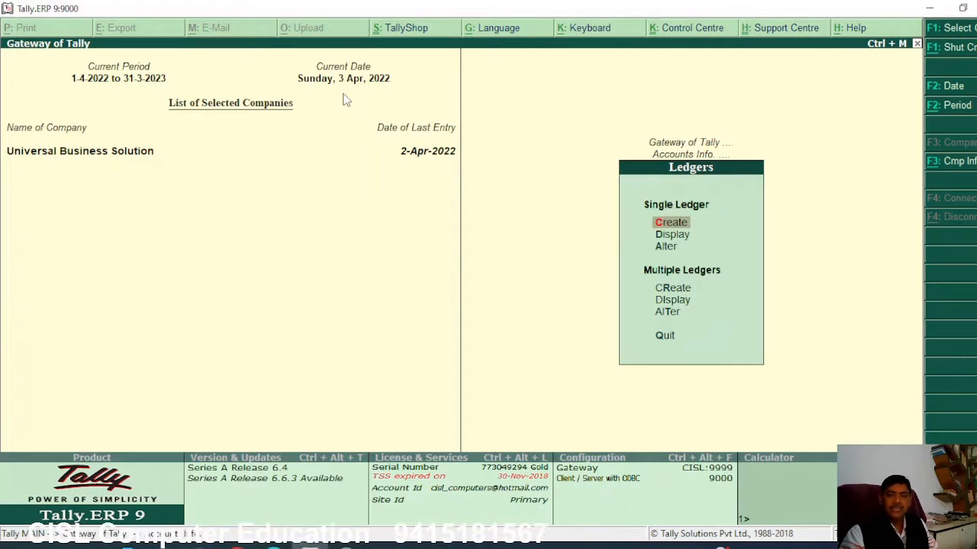
key(Return)
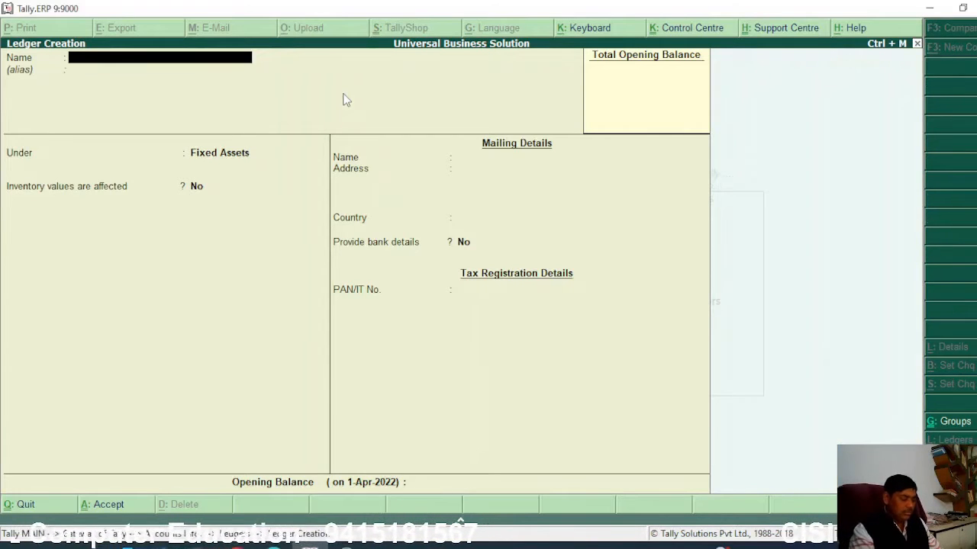
Step: Name the new ledger HDFC Bank and place it under the Bank Accounts group
text(HDFC Bank)
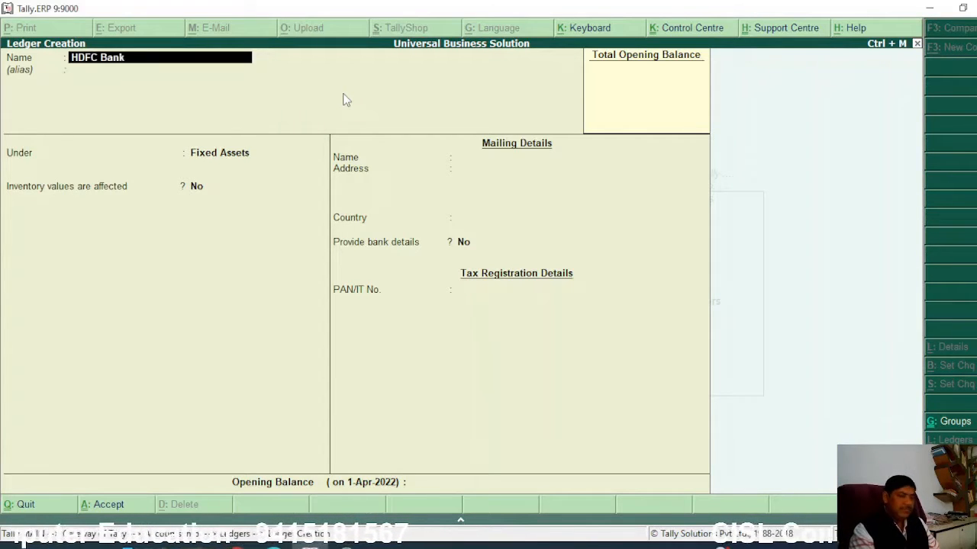
key(Return)
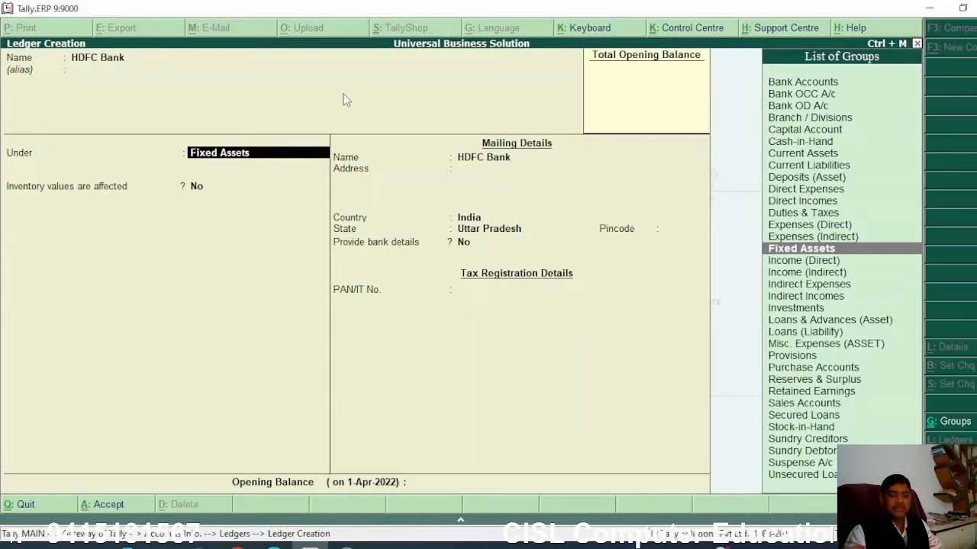
key(Up)
key(Up)
key(Up)
key(Up)
key(Up)
key(Up)
key(Up)
key(Up)
key(Up)
key(Up)
key(Up)
key(Up)
key(Up)
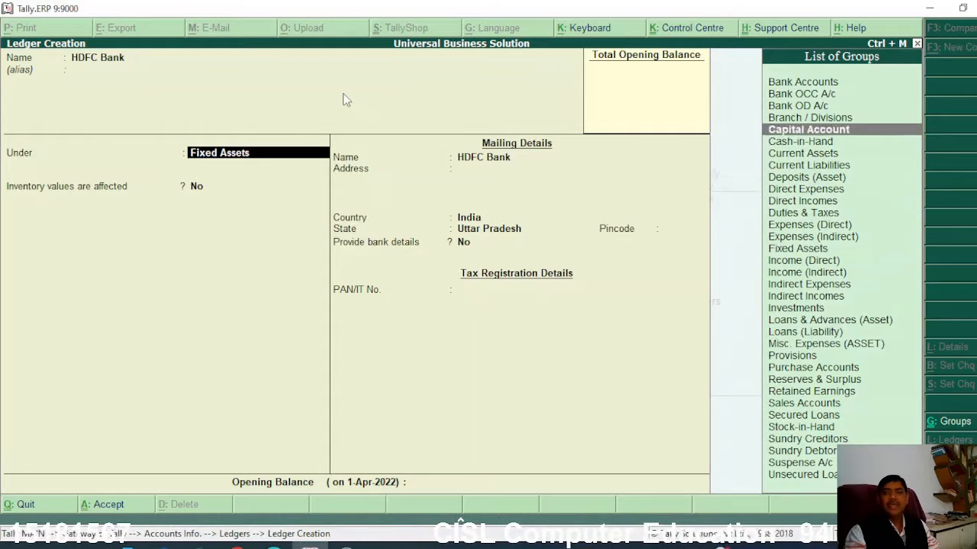
key(Up)
key(Return)
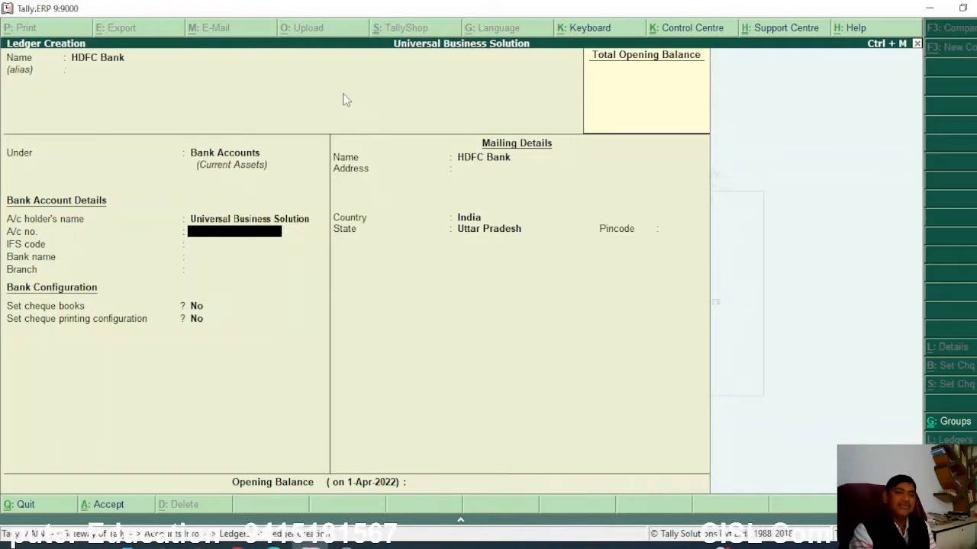
Step: Keep the remaining default details of the HDFC Bank ledger, save it and return to the Gateway of Tally
key(Return)
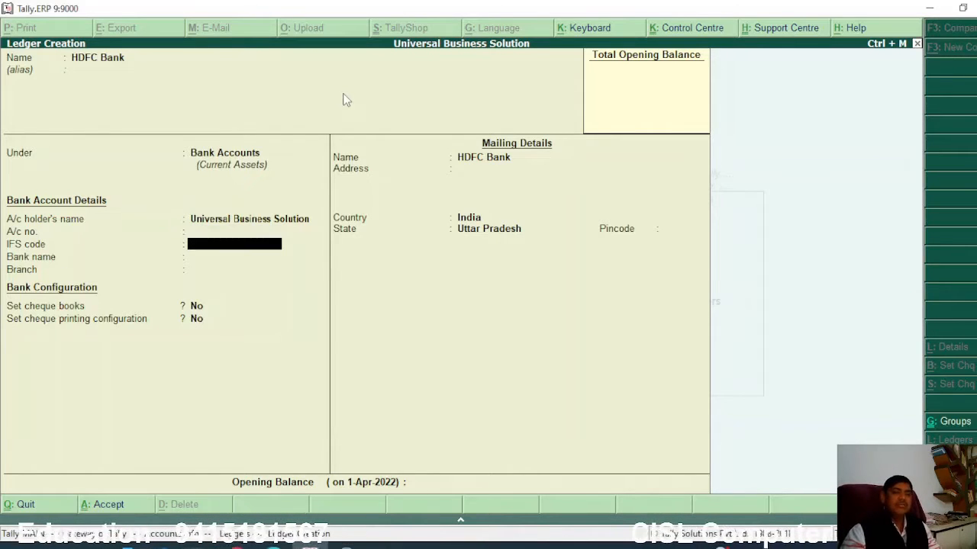
key(Return)
key(Return)
key(Return)
key(Return)
key(Return)
key(Return)
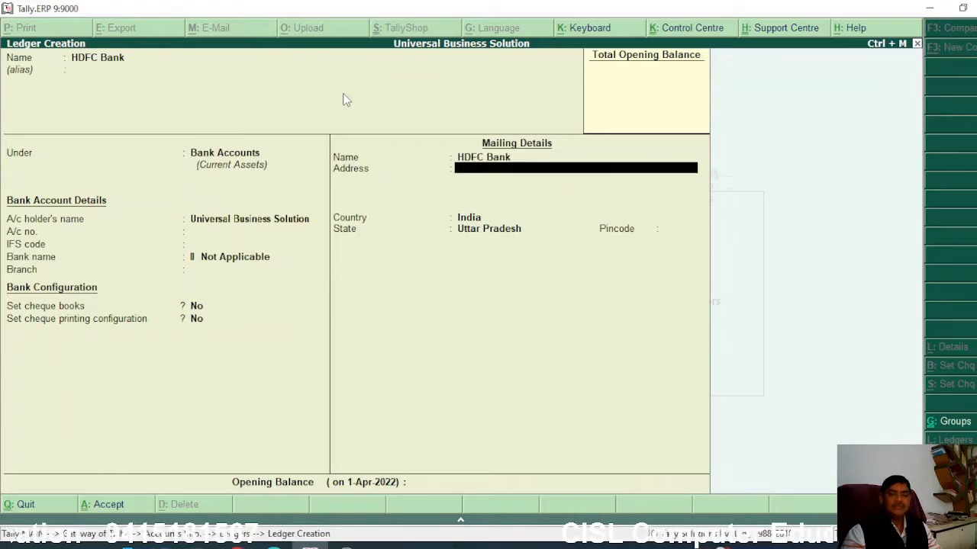
key(Return)
key(Return)
key(Return)
key(Return)
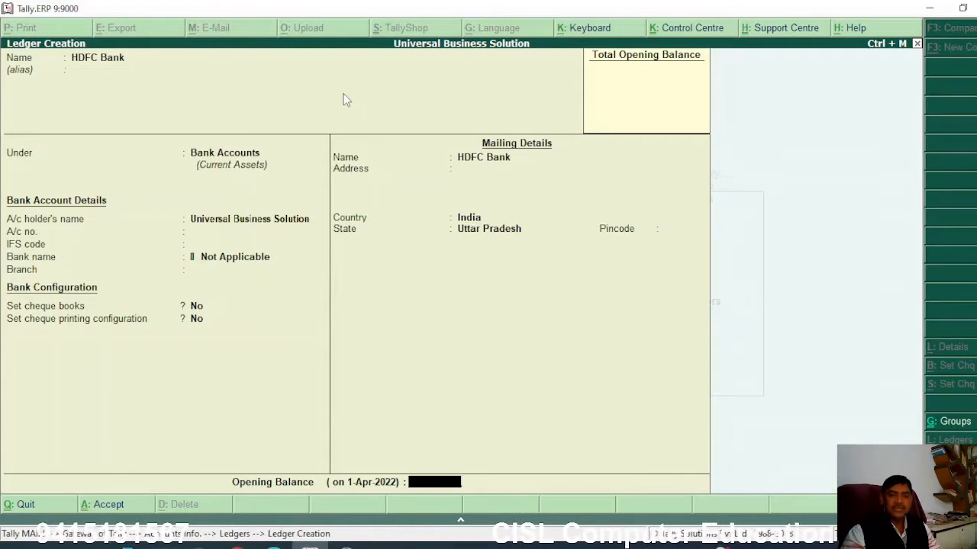
key(Return)
key(Return)
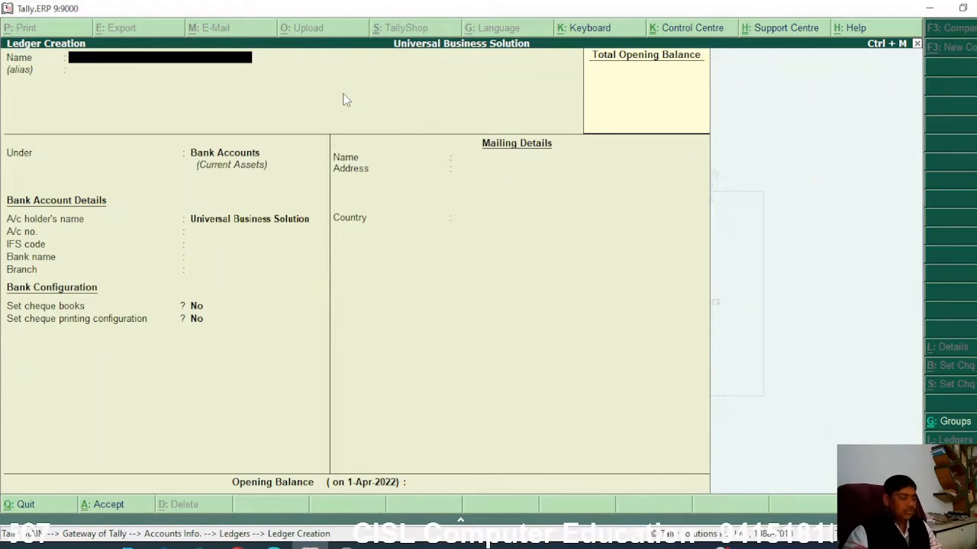
key(Escape)
key(Return)
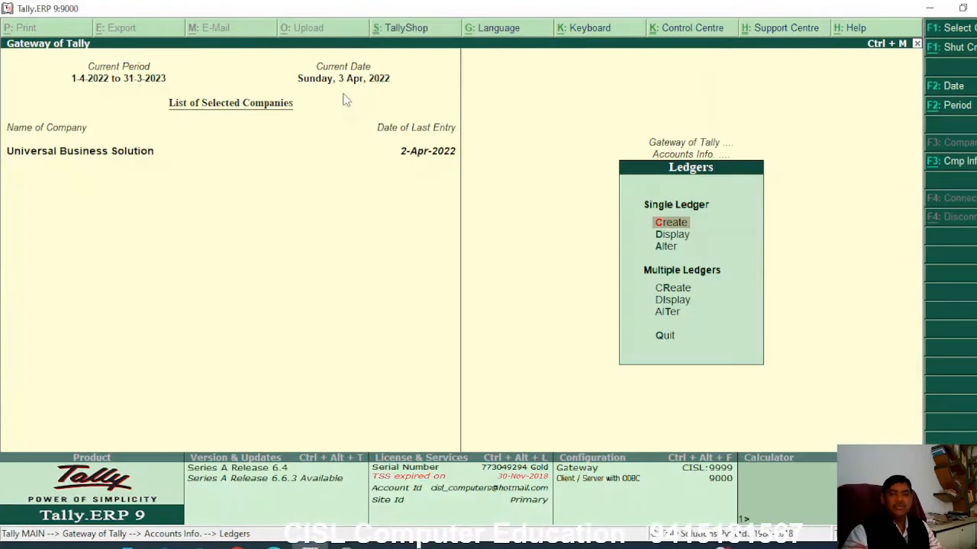
key(Escape)
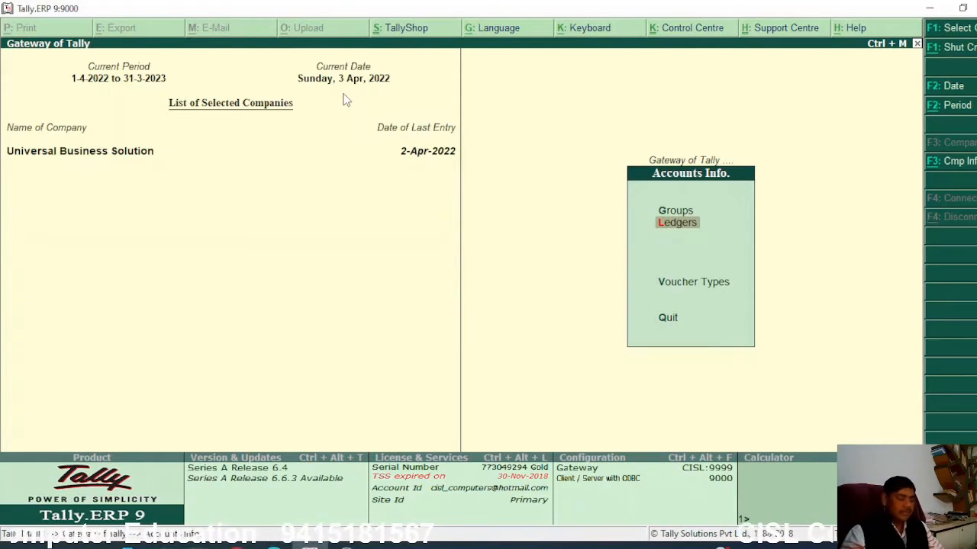
key(Escape)
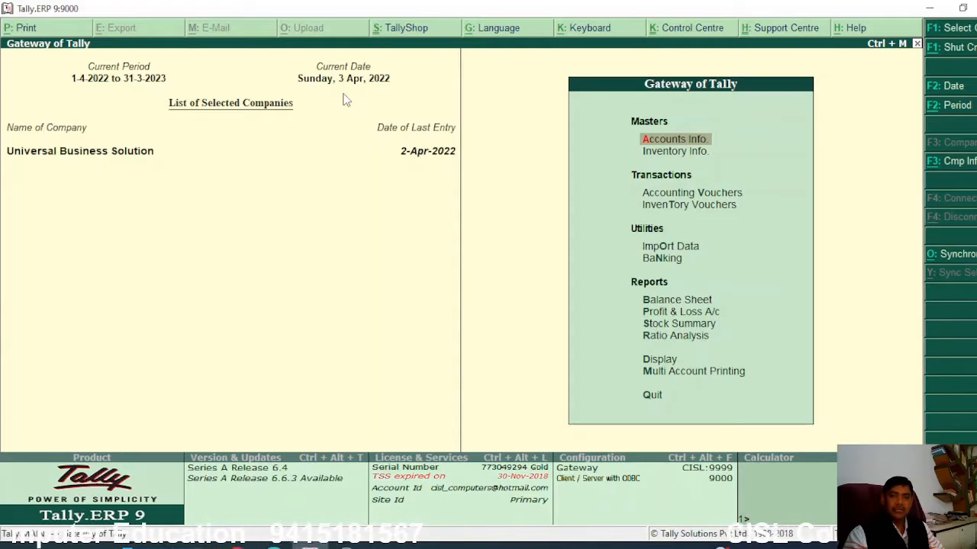
Step: Open a new contra voucher and credit Cash with 100000
key(Down)
key(Down)
key(Return)
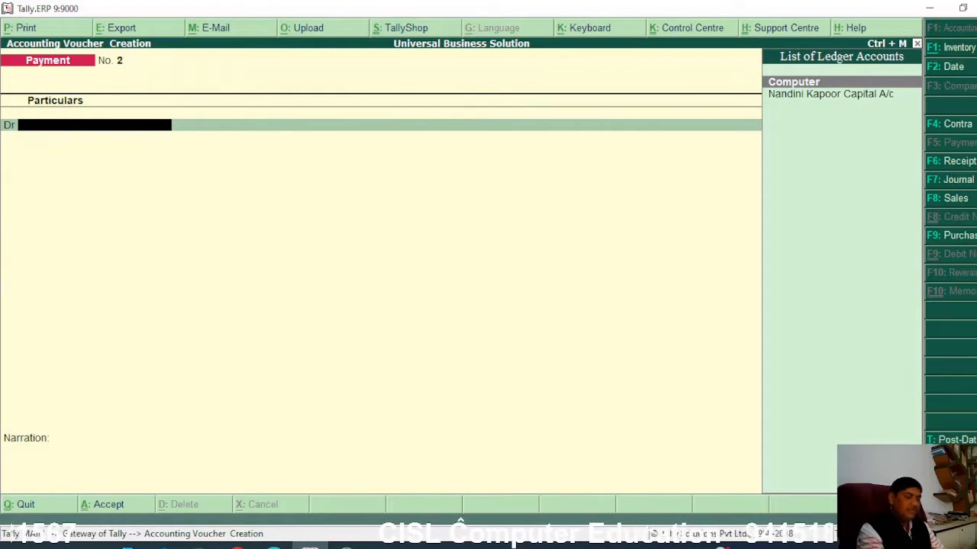
key(F4)
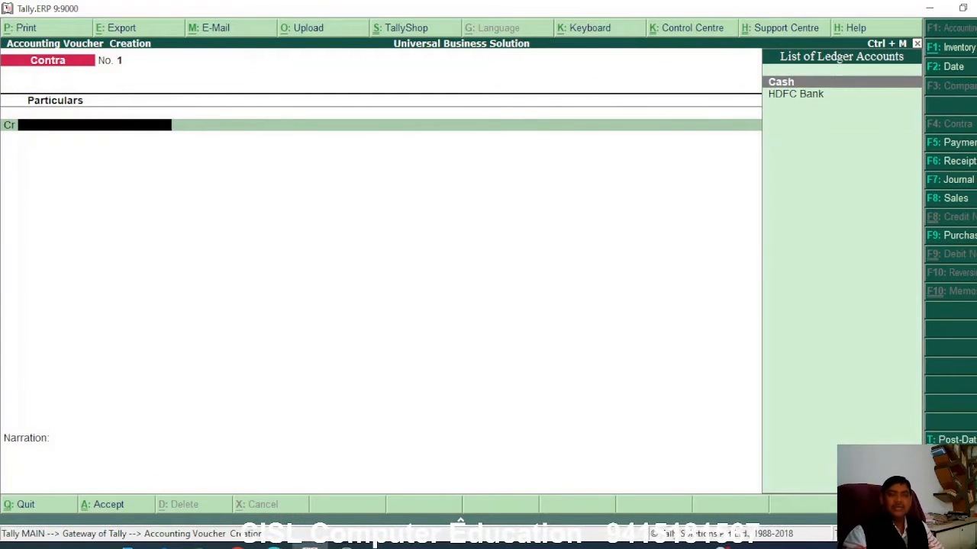
key(Return)
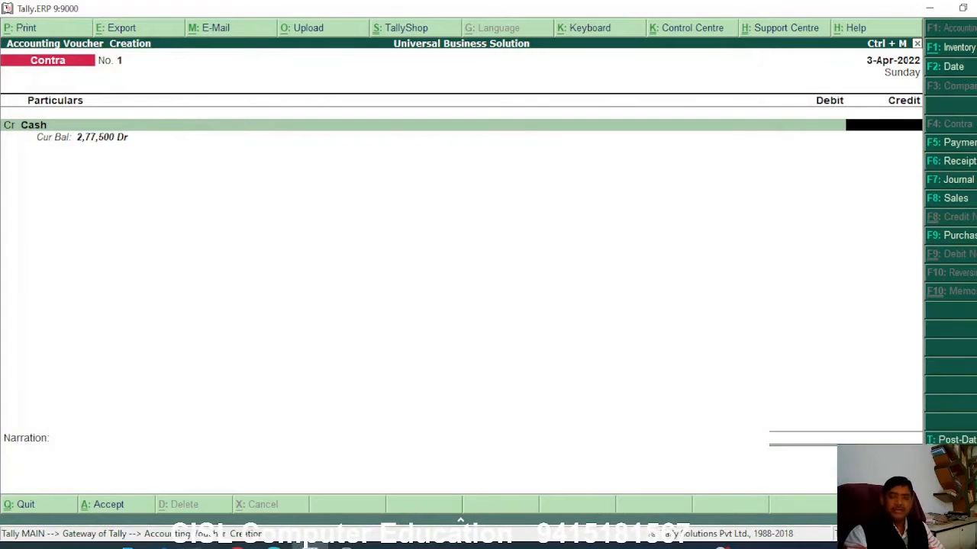
text(100000)
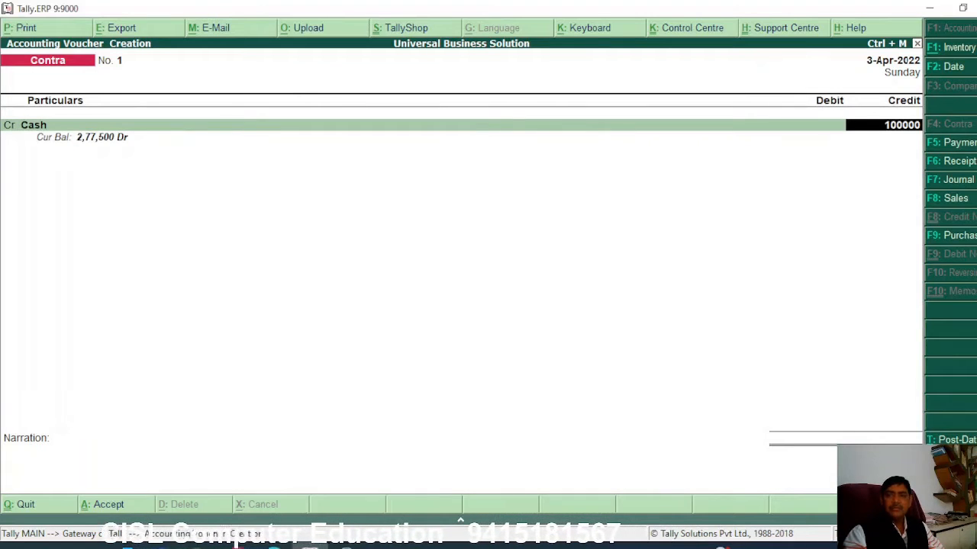
key(Return)
Step: Debit HDFC Bank with 1,00,000 in the contra voucher, keeping Cash as the bank allocation's transaction type
key(Return)
text(H)
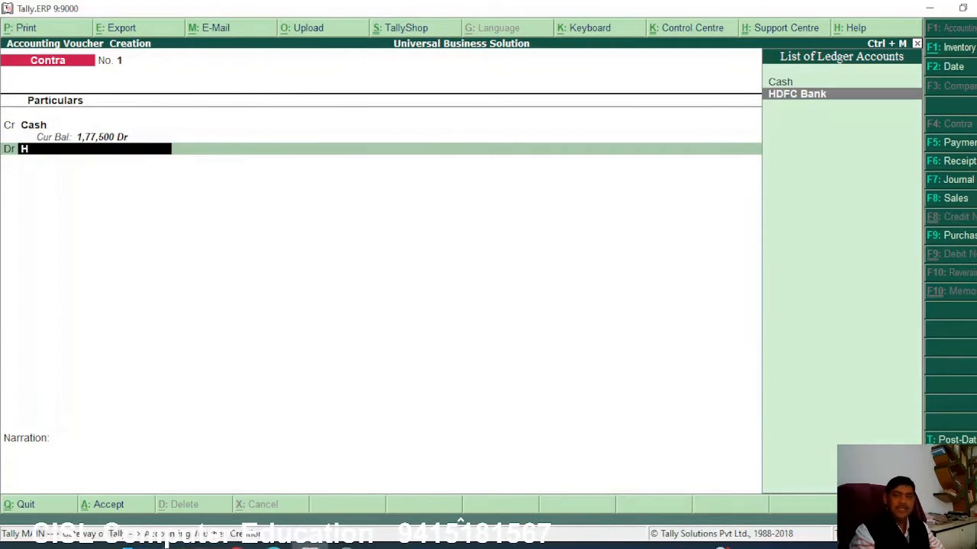
key(Return)
key(Return)
key(Return)
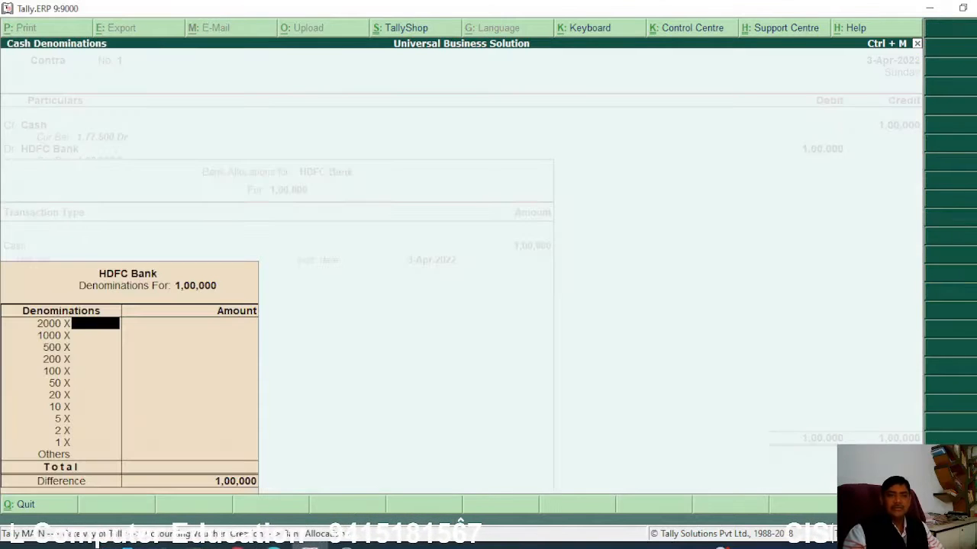
Step: Leave the cash denominations for HDFC Bank blank and save the contra voucher without a narration
key(Return)
key(Return)
key(Return)
key(Return)
key(Return)
key(Return)
key(Return)
key(Return)
key(Return)
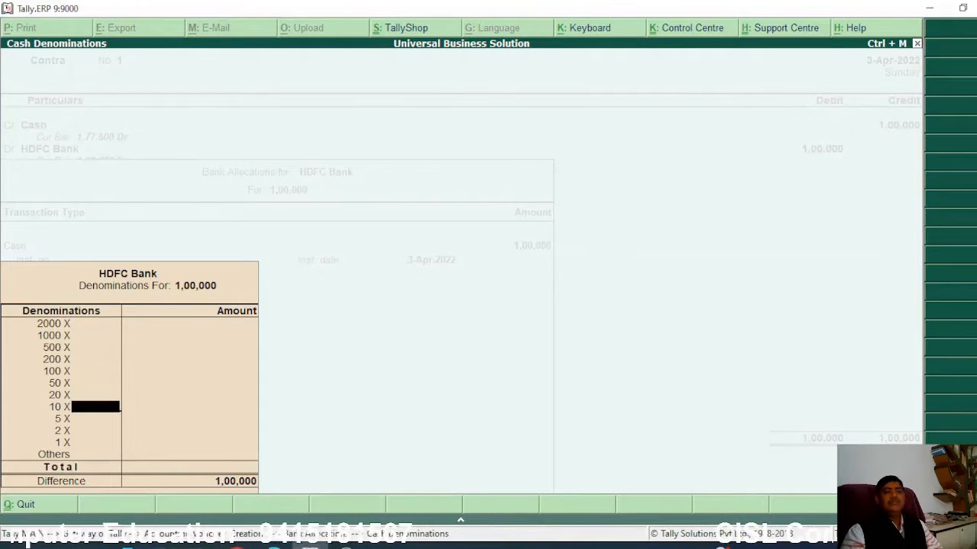
key(Return)
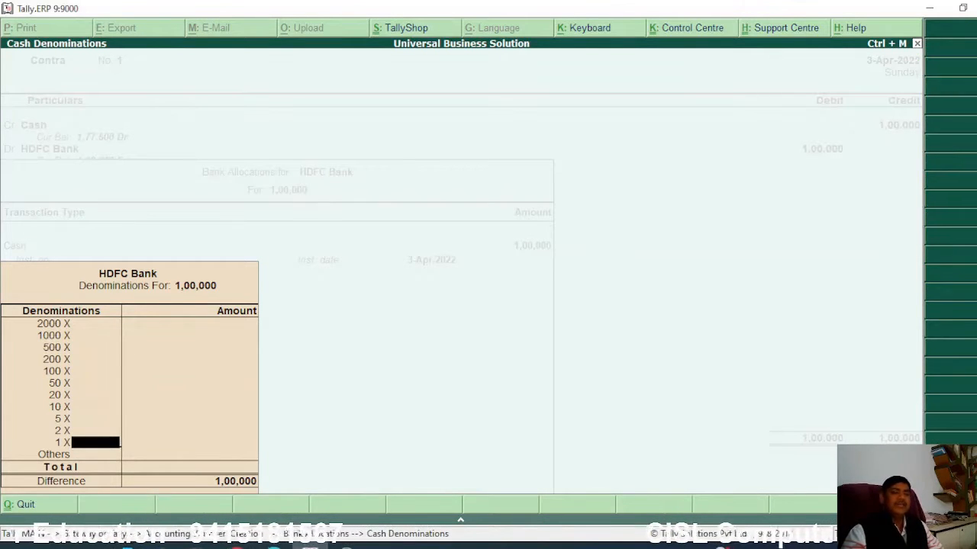
key(Return)
key(Return)
key(Return)
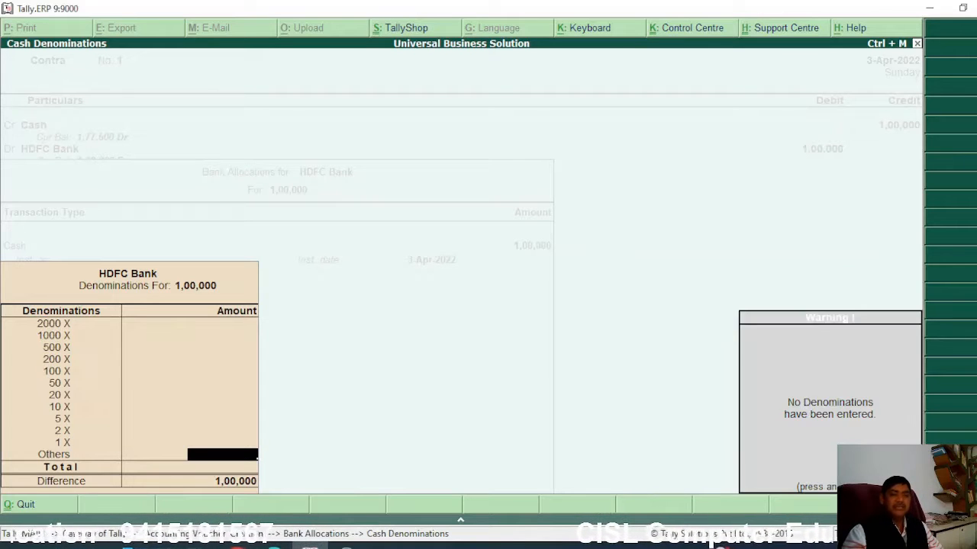
key(Return)
key(Return)
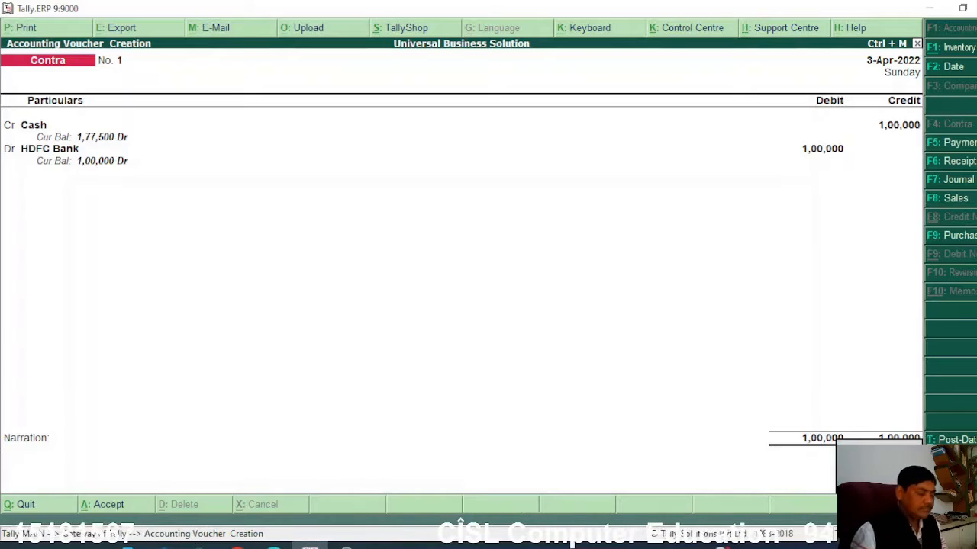
key(Return)
key(Return)
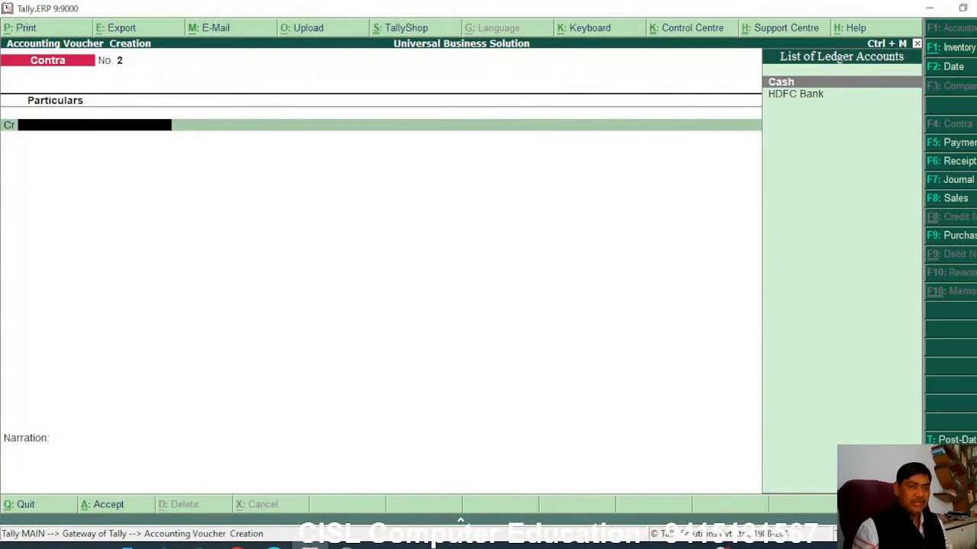
Step: Leave voucher entry without quitting the program and set the current date to 4-4-2022
key(Escape)
key(Escape)
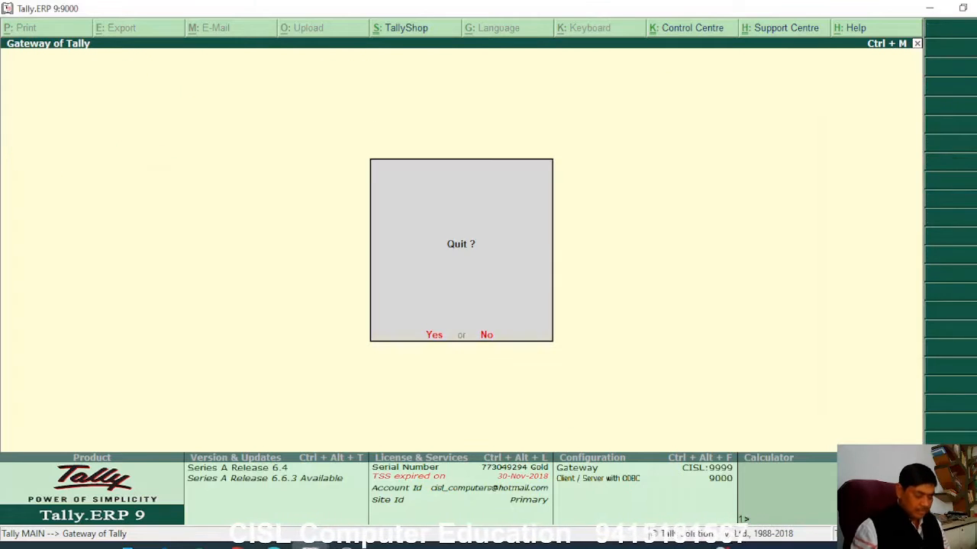
key(n)
key(F2)
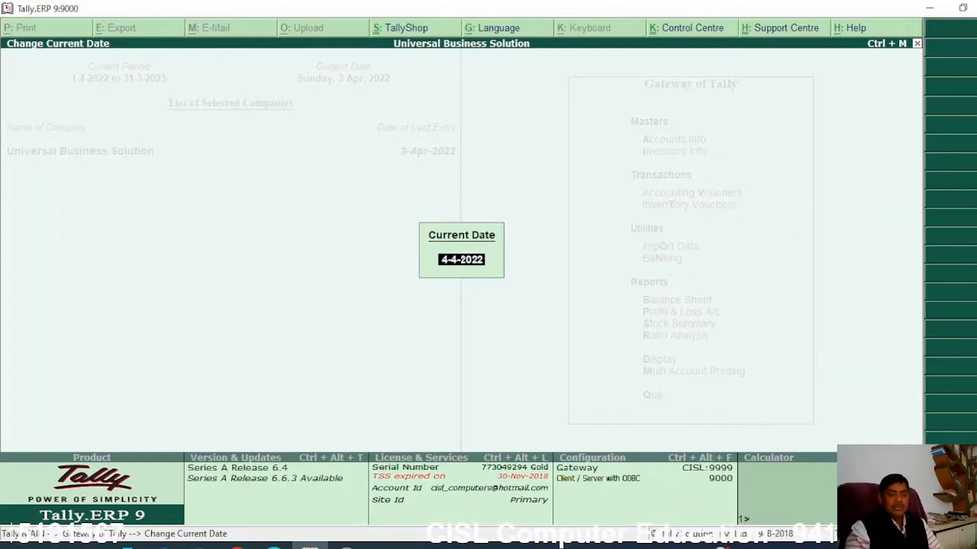
key(Return)
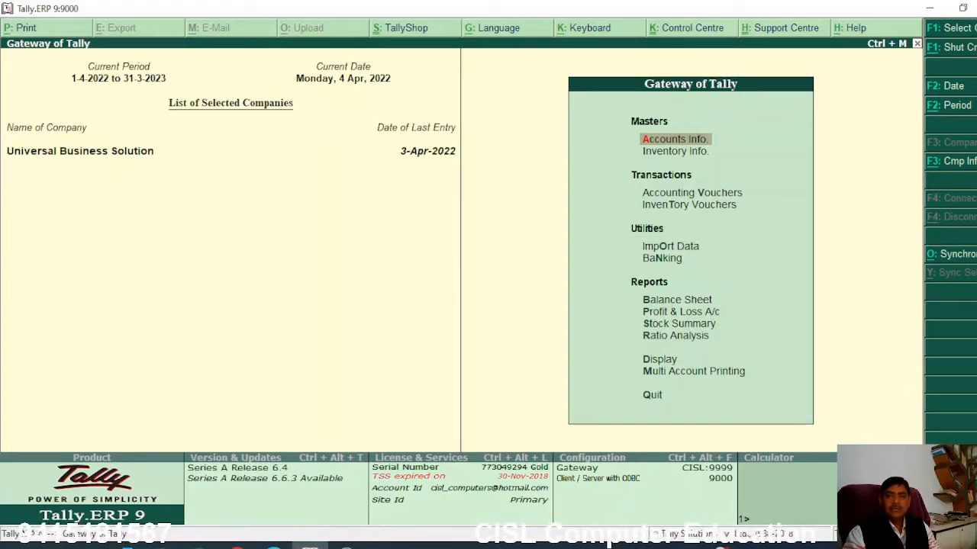
key(Down)
key(Down)
key(Down)
key(Up)
key(Up)
key(Up)
key(Up)
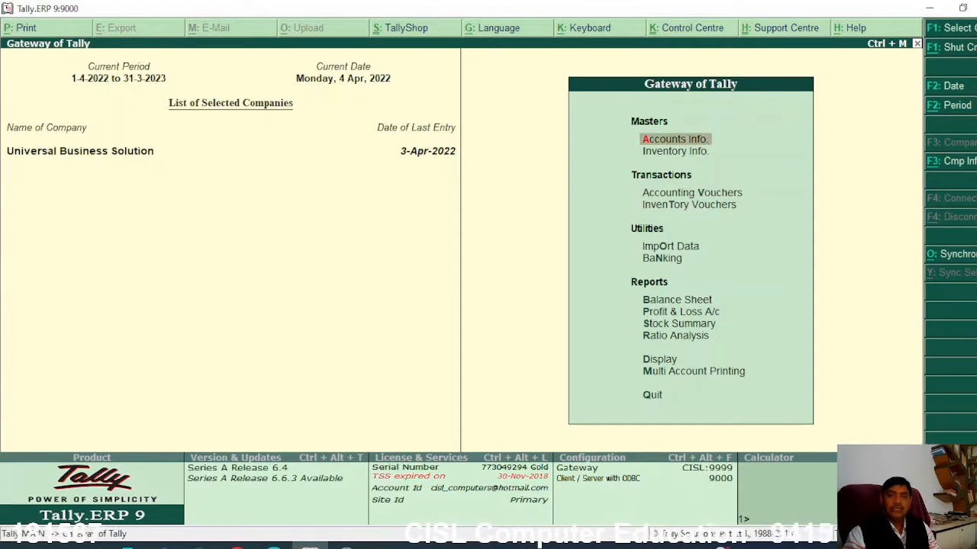
key(Down)
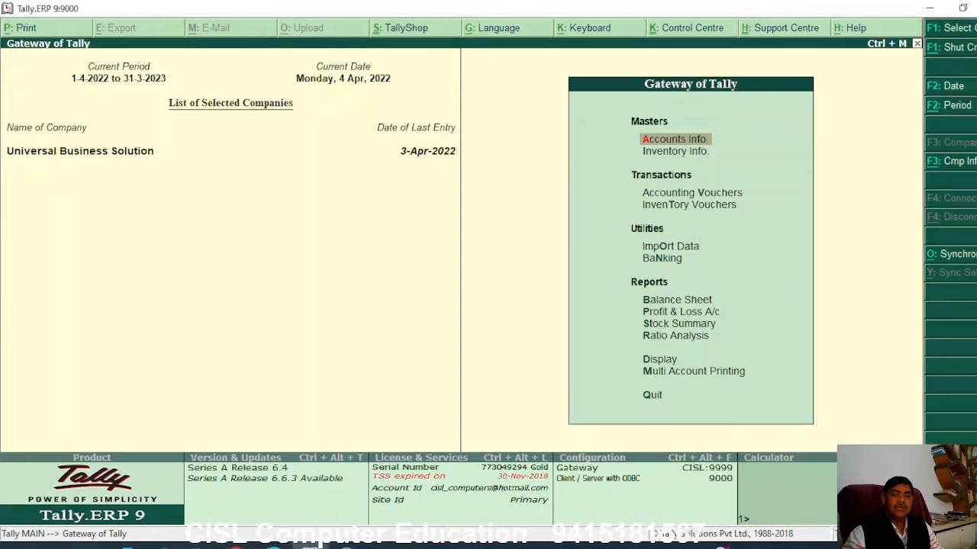
Step: Start a new single ledger named Security Office and leave its alias blank
key(Return)
key(Down)
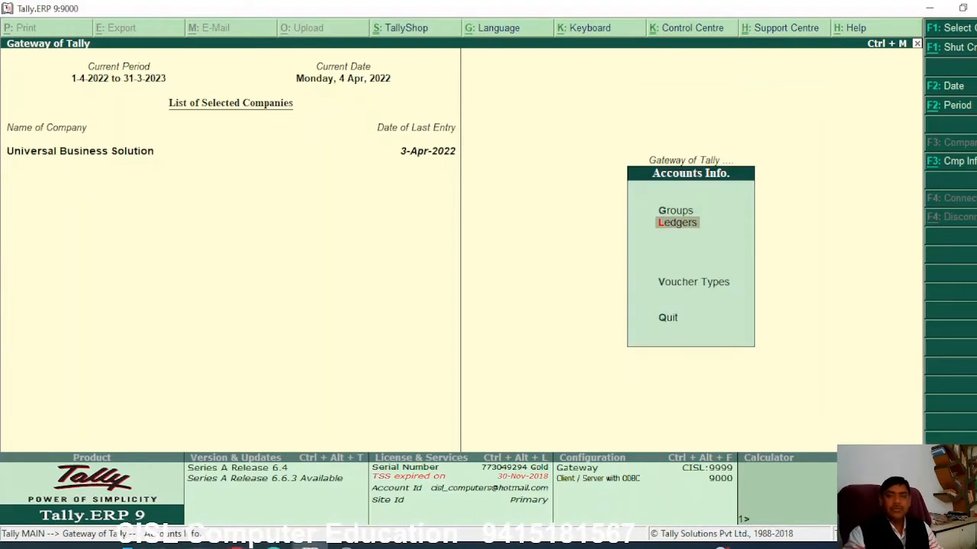
key(Return)
key(Return)
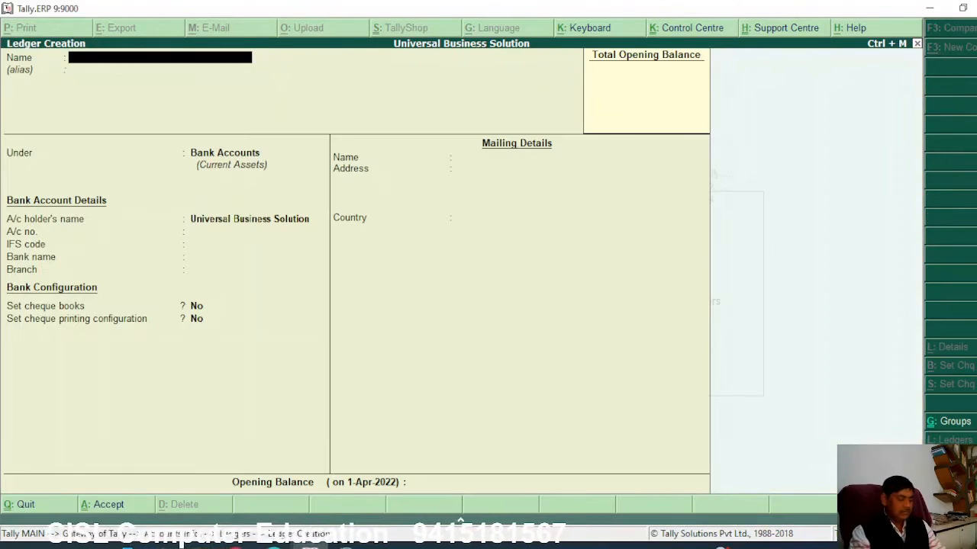
text(Security )
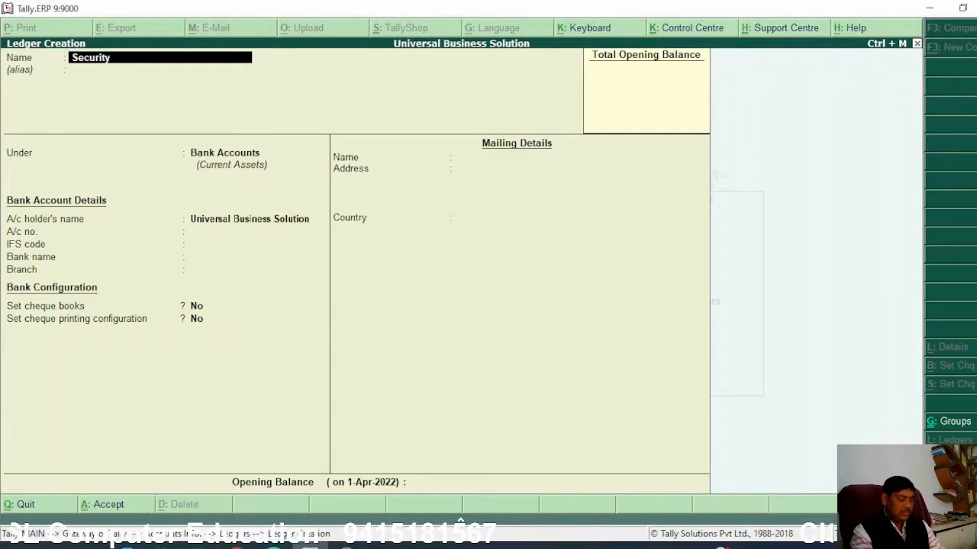
text(Offi)
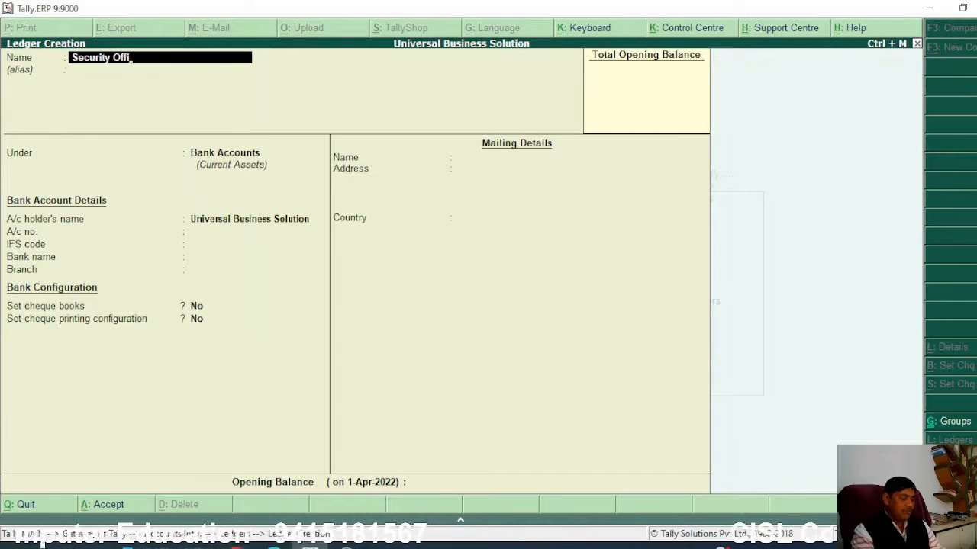
text(ce)
key(Return)
key(Return)
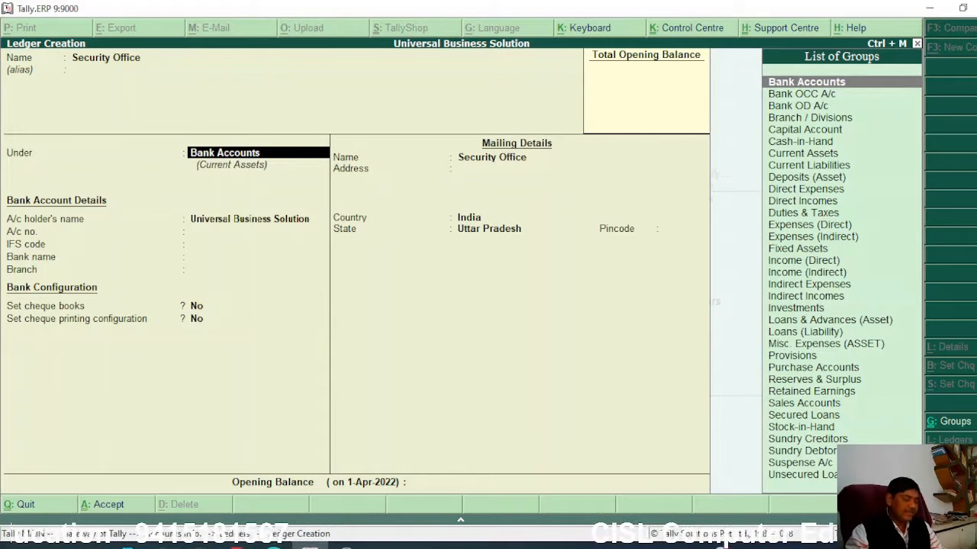
Step: Place the Security Office ledger under the Current Assets group
text(c)
key(Down)
key(Down)
key(Down)
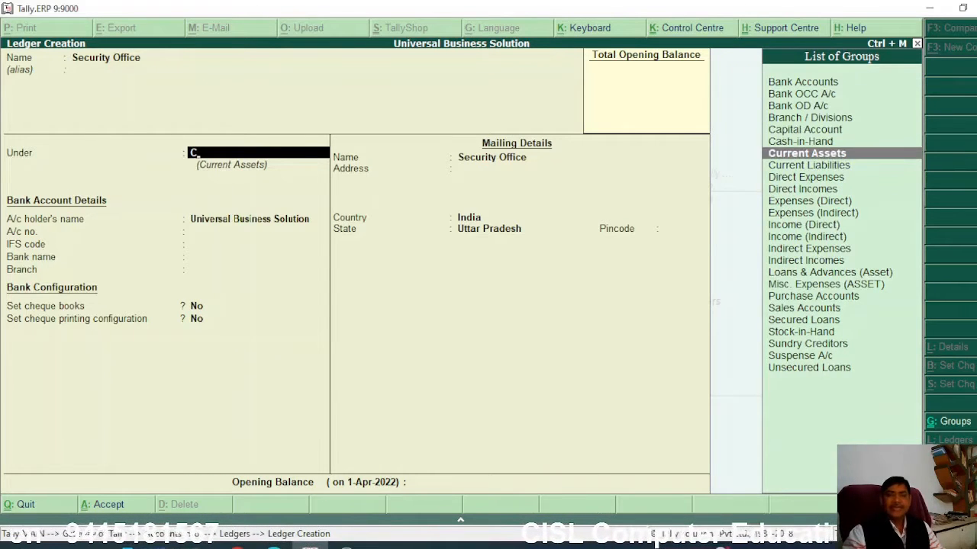
key(Return)
Step: Go back to the ledger's parent group and set it to Deposits (Asset)
key(BackSpace)
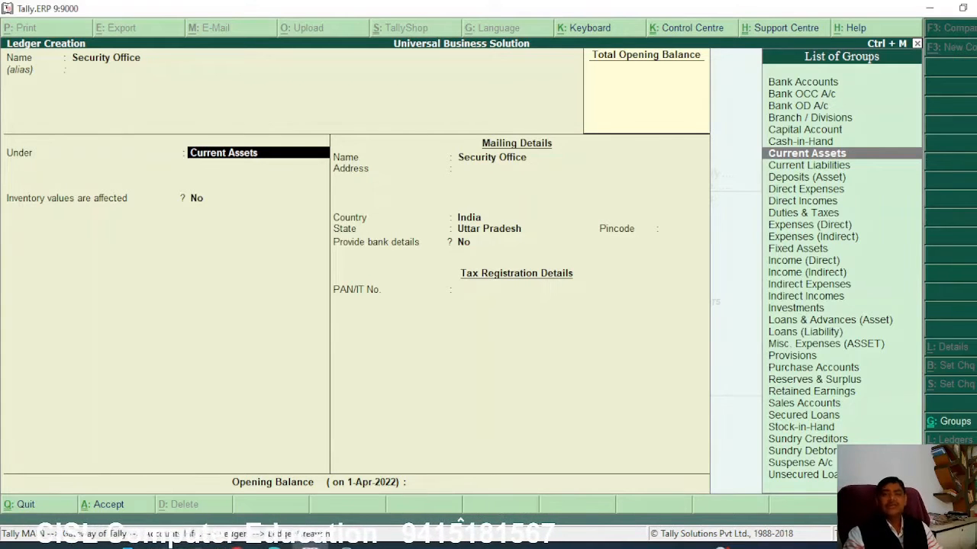
text(D)
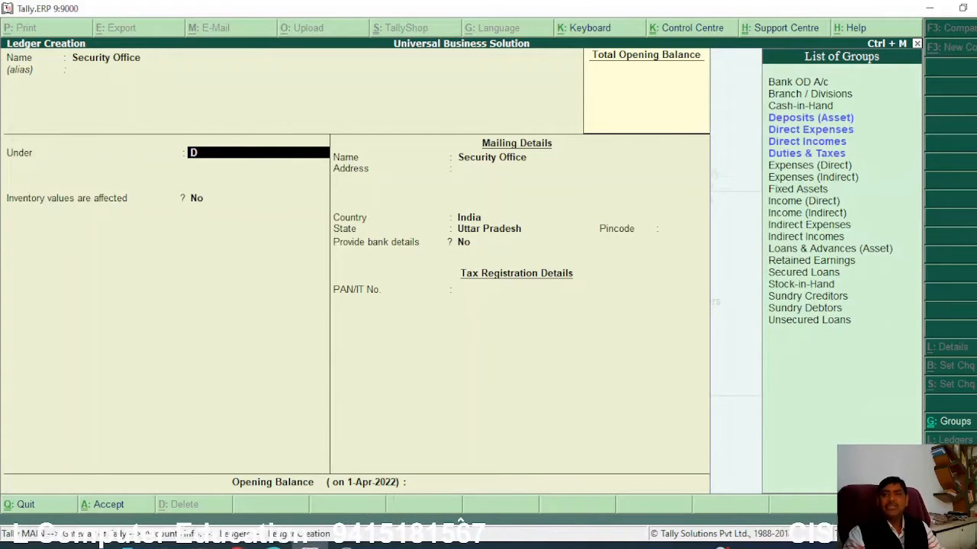
key(Up)
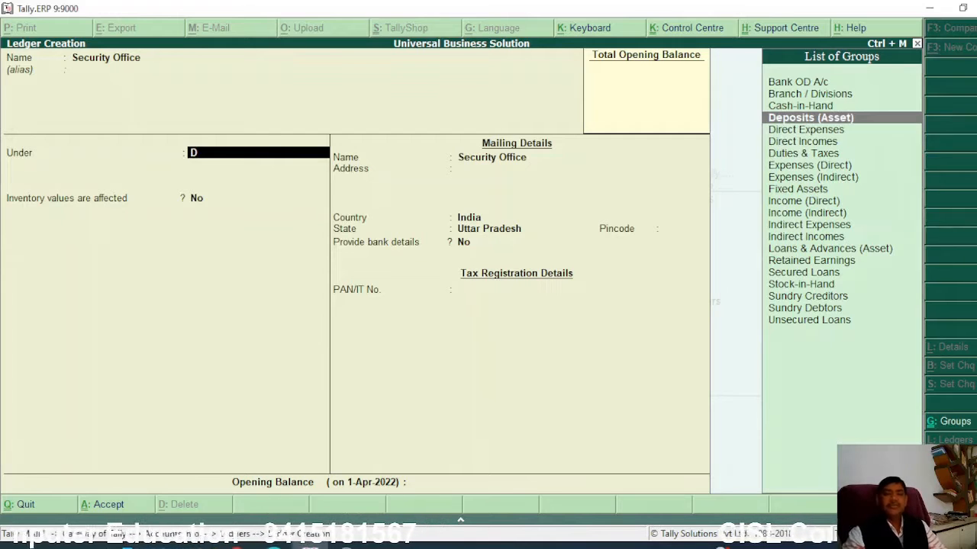
key(Return)
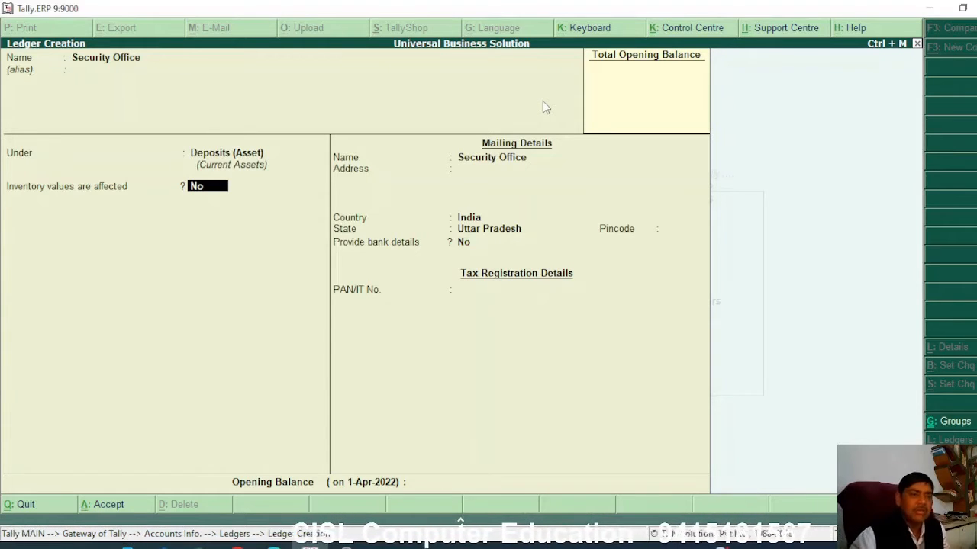
Step: Keep the remaining Security Office ledger details at their defaults, save the ledger and leave ledger creation
key(Return)
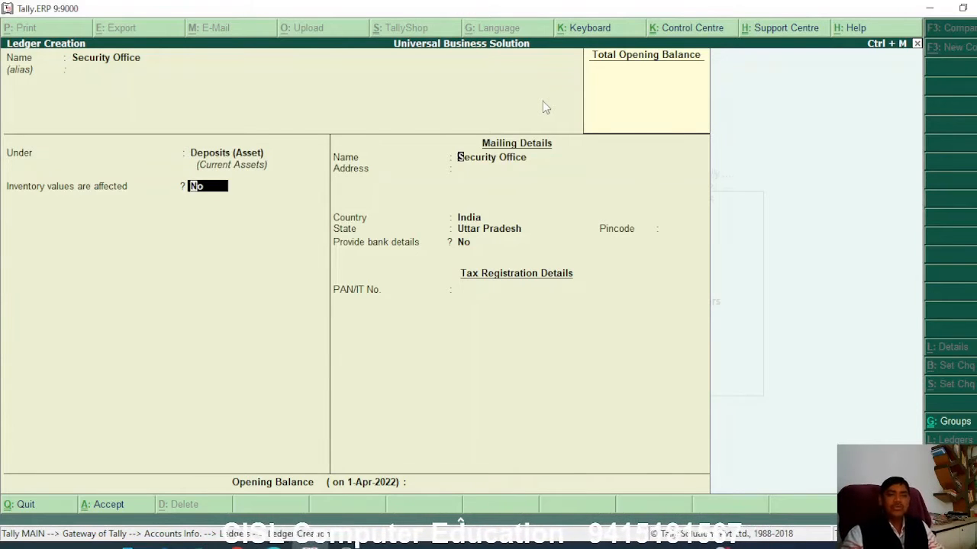
key(Return)
key(Return)
key(Return)
key(Return)
key(Return)
key(Return)
key(Return)
key(Return)
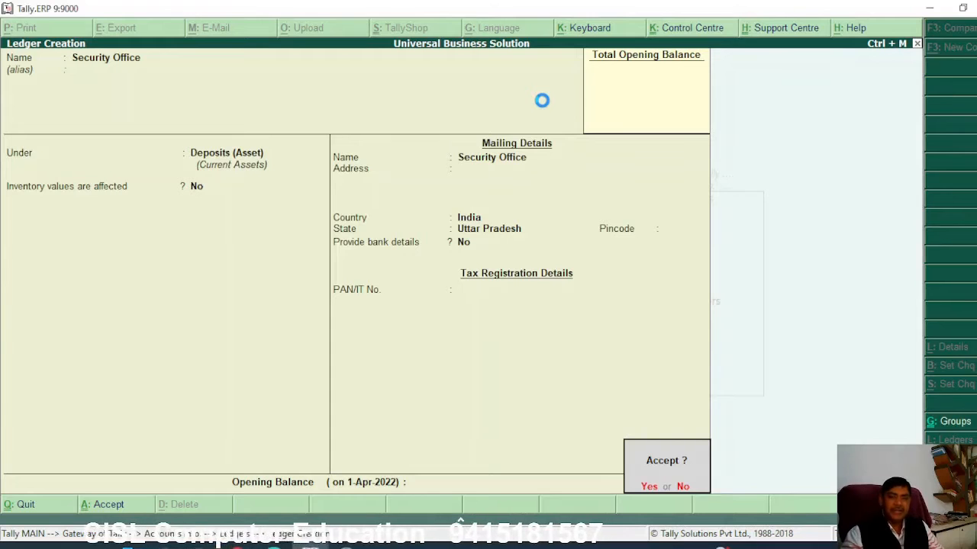
key(Return)
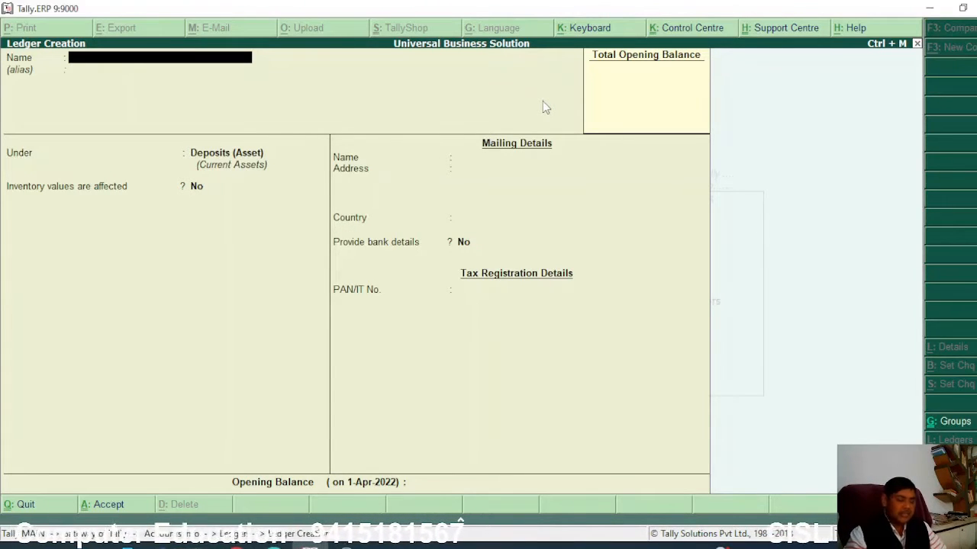
key(Escape)
key(Escape)
key(Escape)
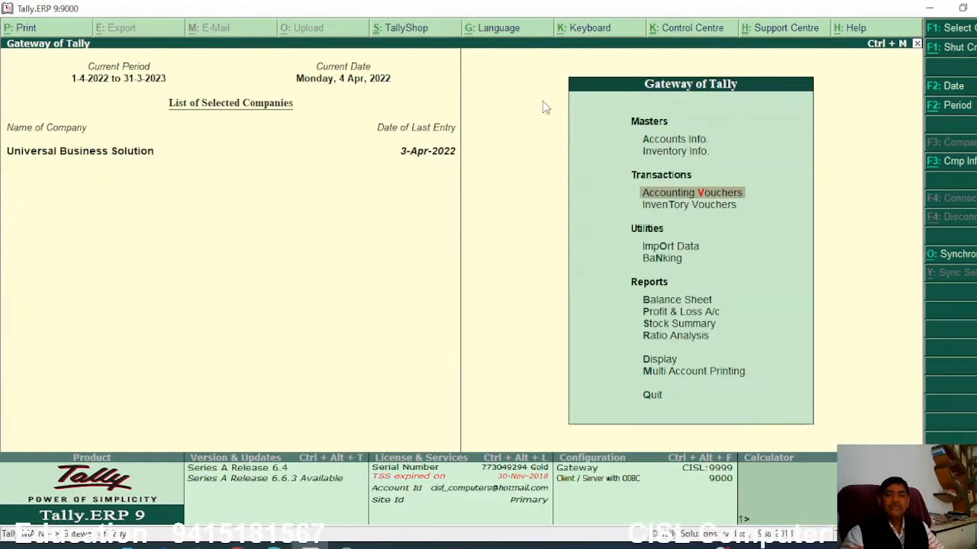
Step: Start a new payment voucher and debit Security Office with 25000
key(Return)
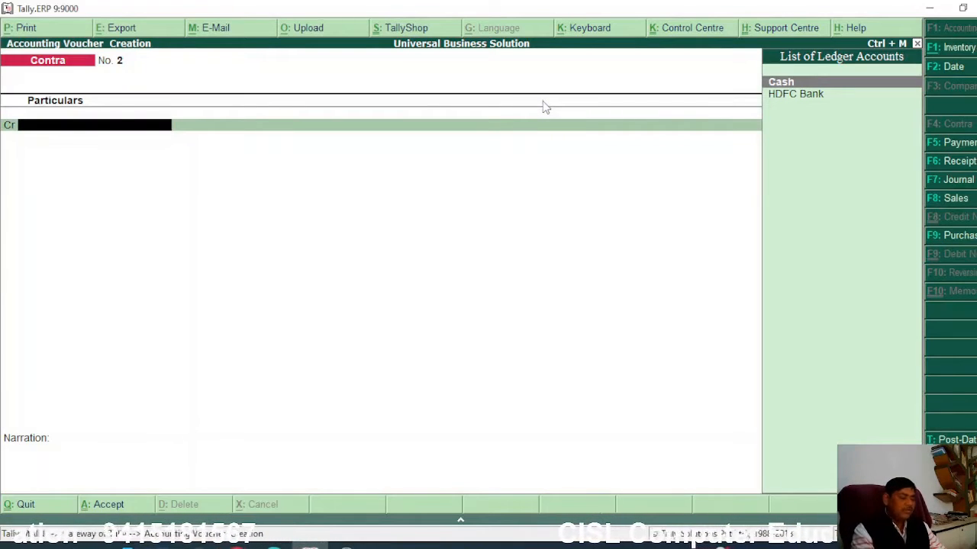
key(F5)
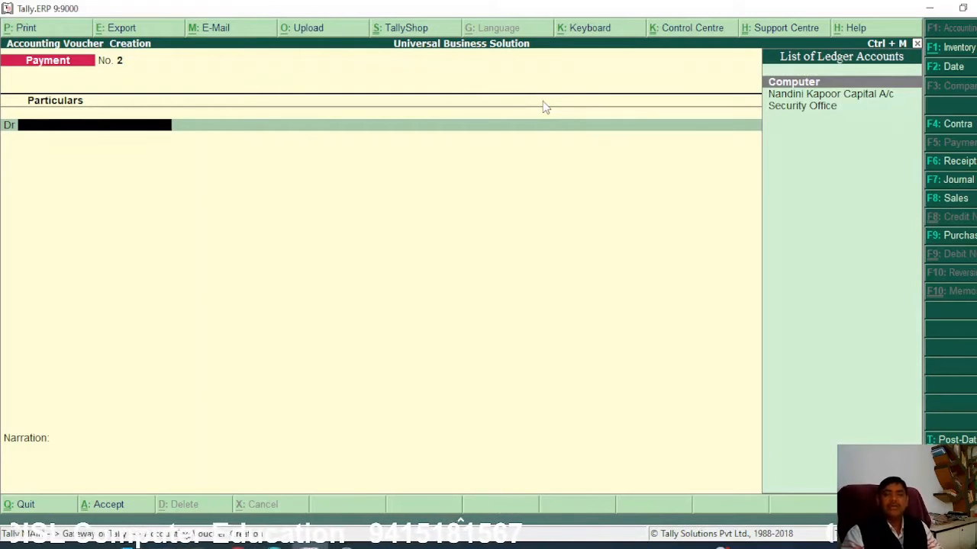
key(Down)
key(Down)
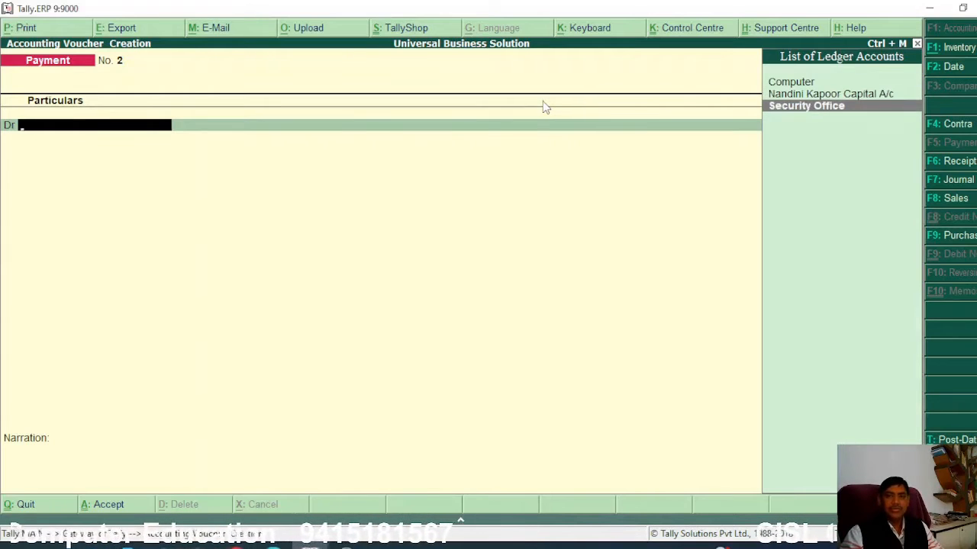
key(Return)
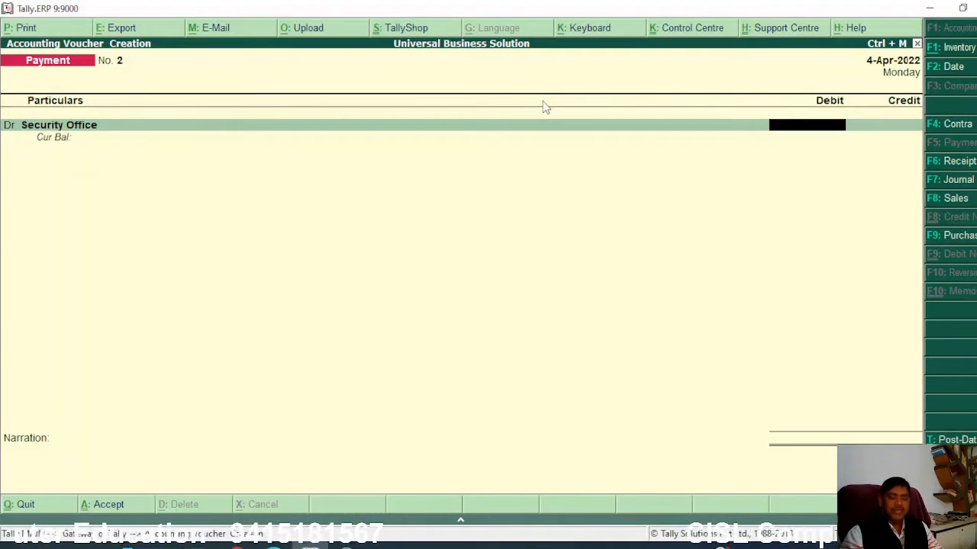
text(25000)
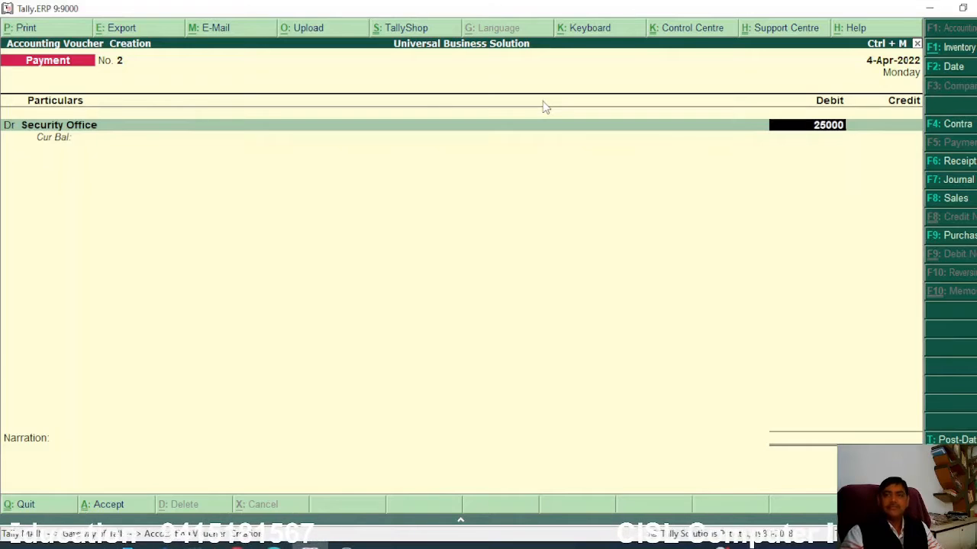
key(Return)
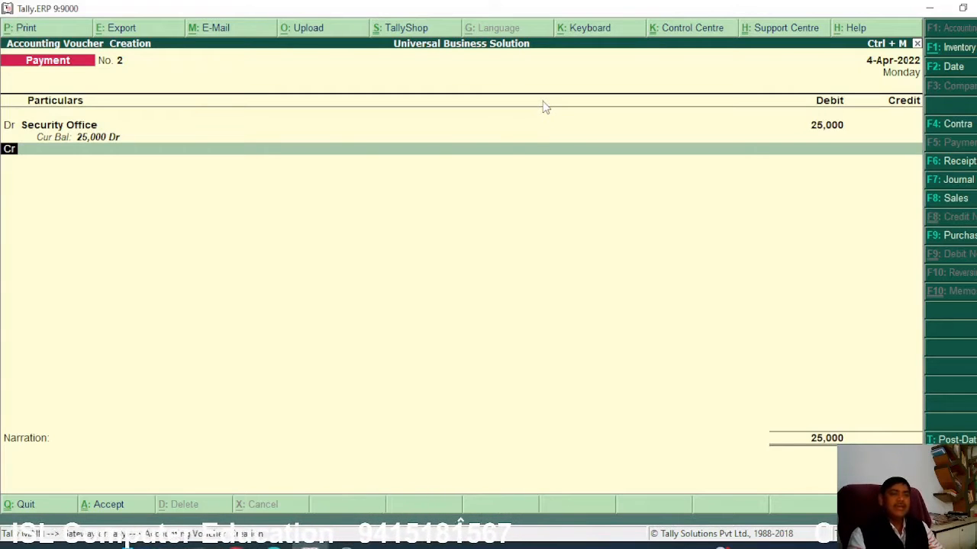
Step: Credit HDFC Bank with 25,000 as a Cheque dated 4-Apr-2022 without an instrument number, and save the payment voucher
key(Return)
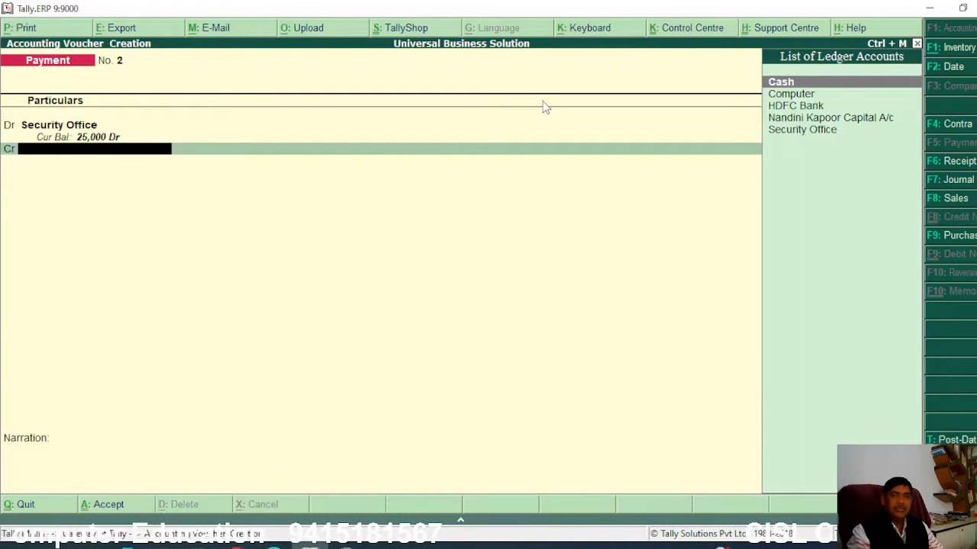
text(H)
key(Return)
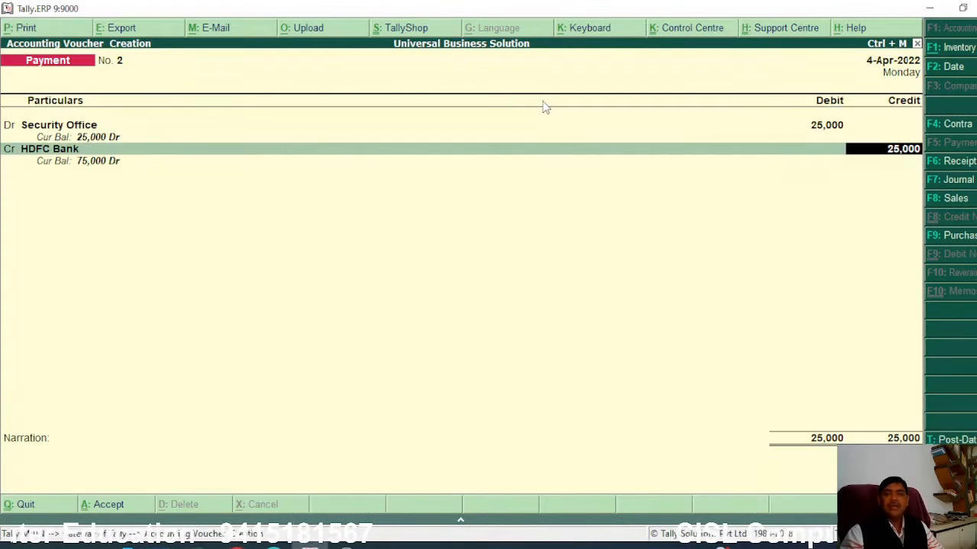
key(Return)
key(Return)
key(Return)
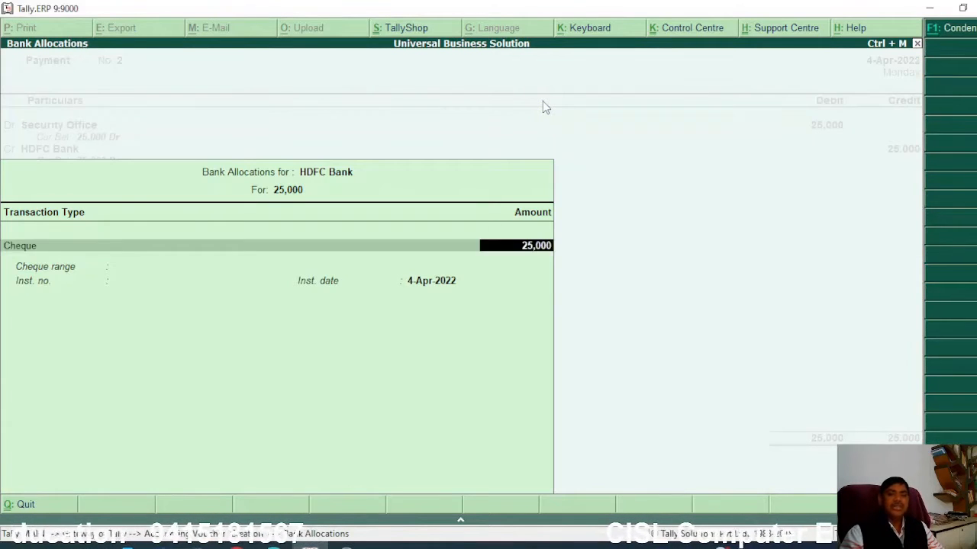
key(Return)
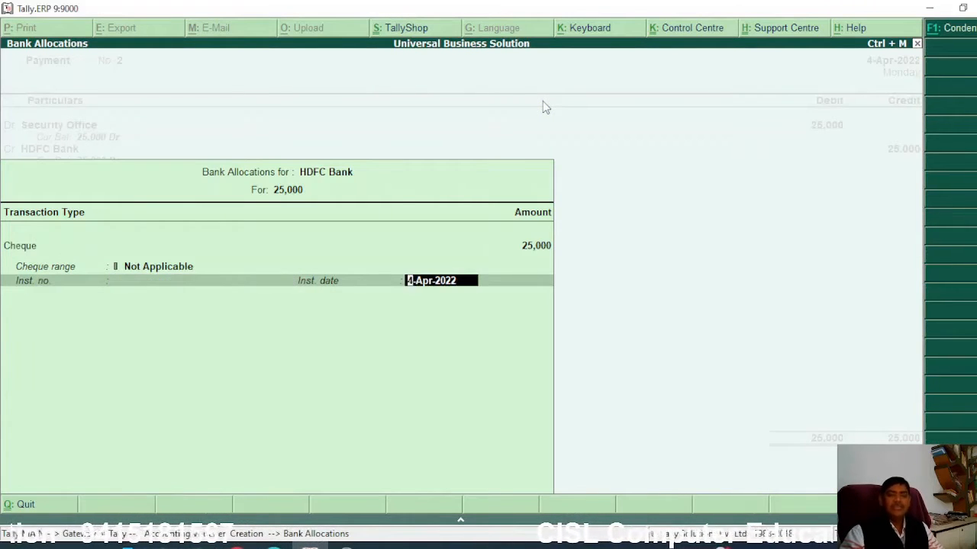
key(Return)
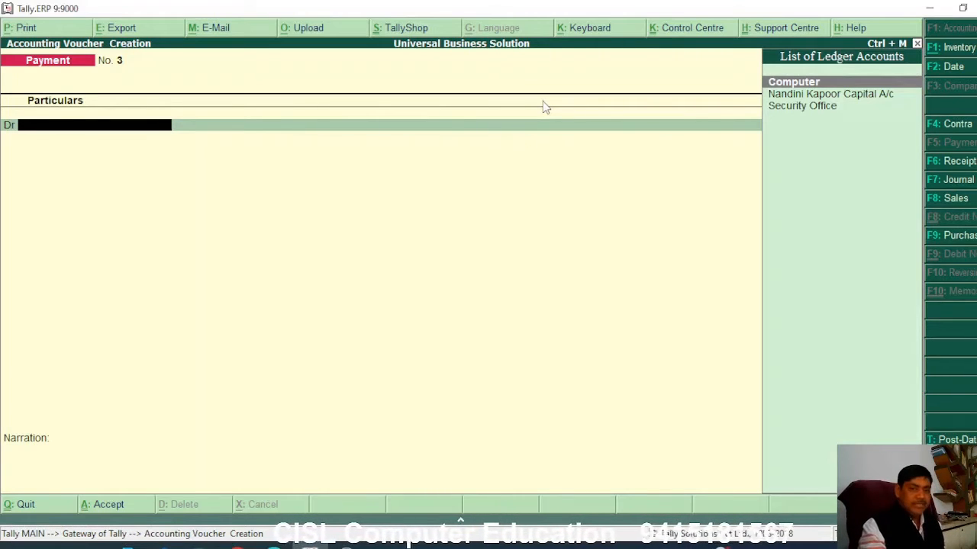
Step: Set the voucher date of the new payment voucher to 15-Apr-2022
key(F2)
text(15)
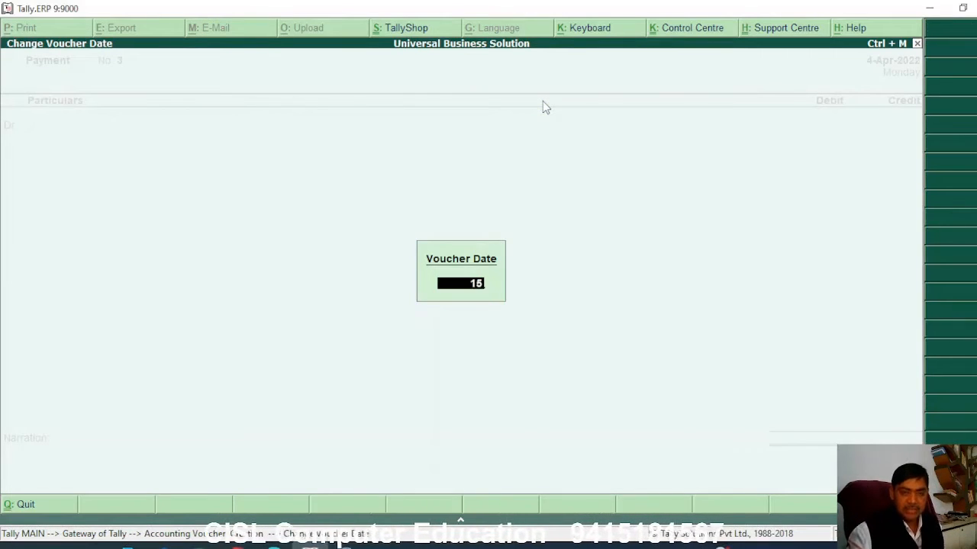
key(Return)
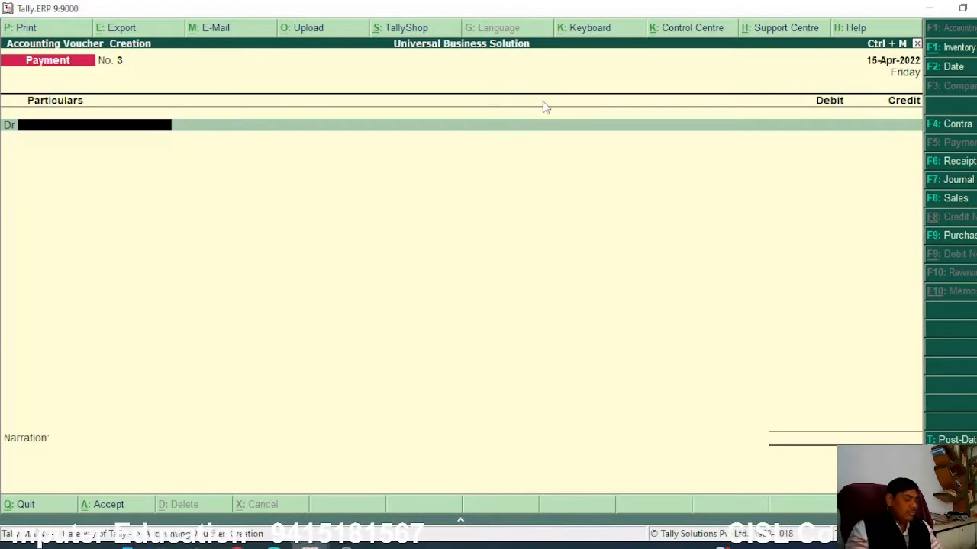
Step: Leave voucher entry without quitting the program and go to the ledger masters
key(Escape)
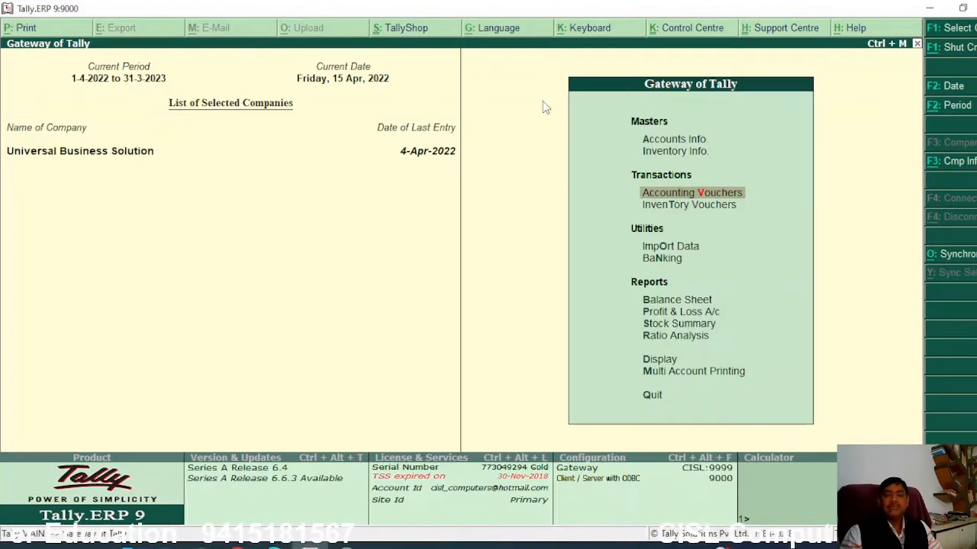
key(Escape)
key(n)
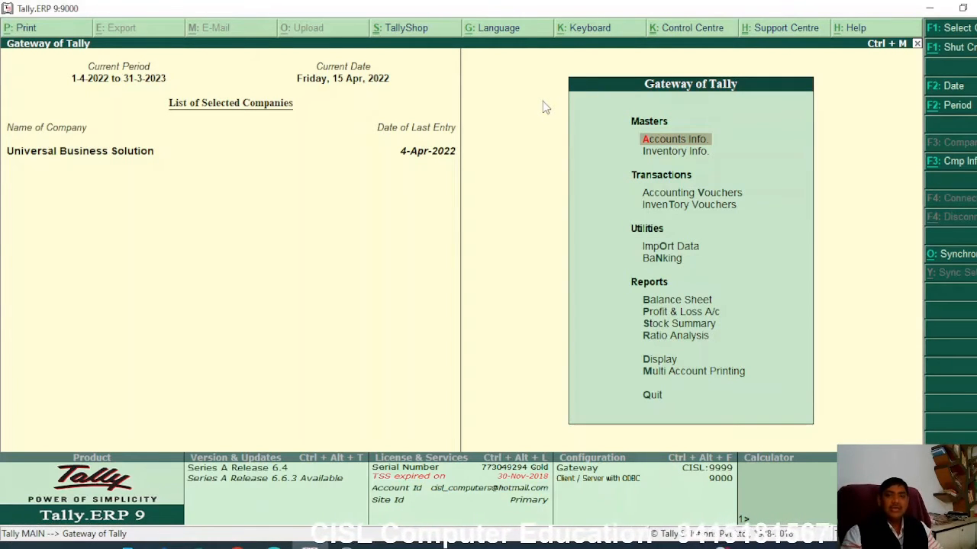
key(Return)
key(Down)
key(Return)
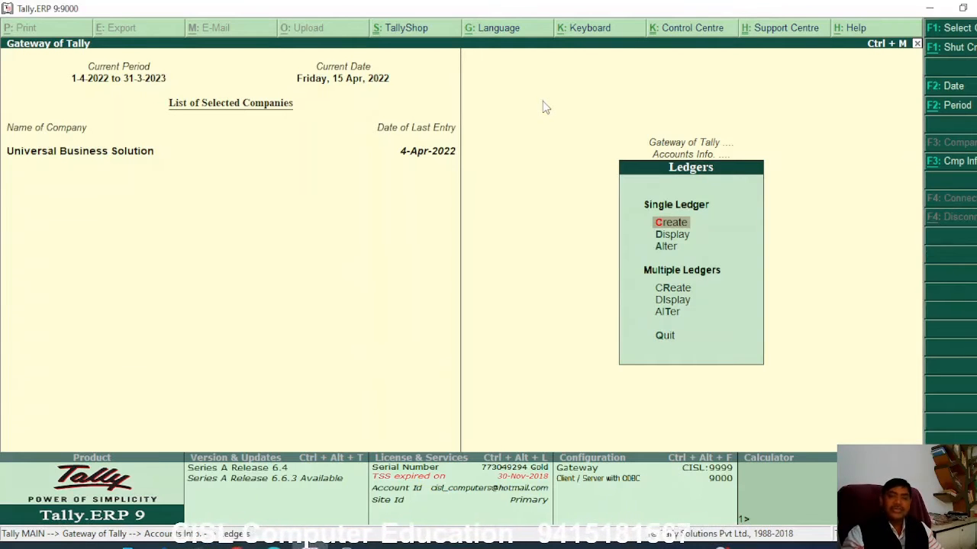
key(Return)
key(Escape)
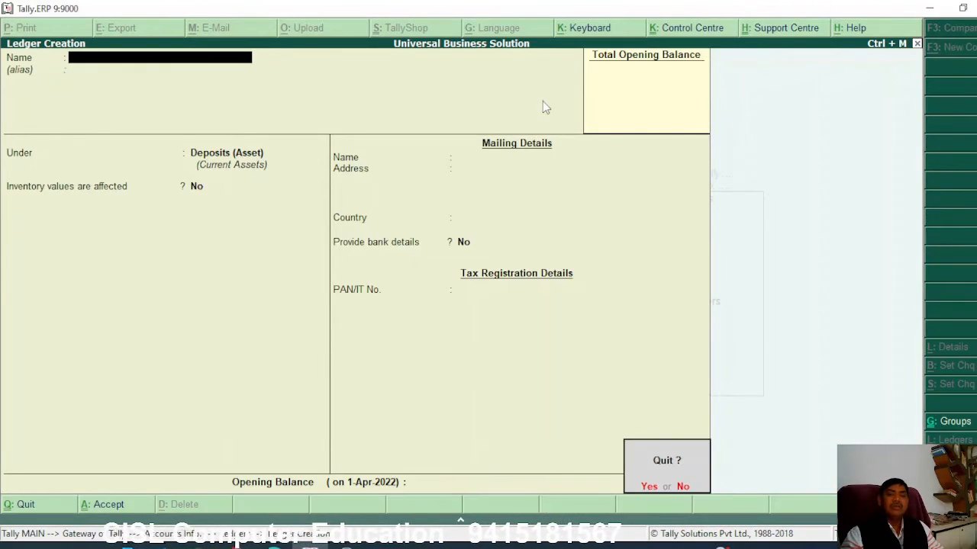
key(y)
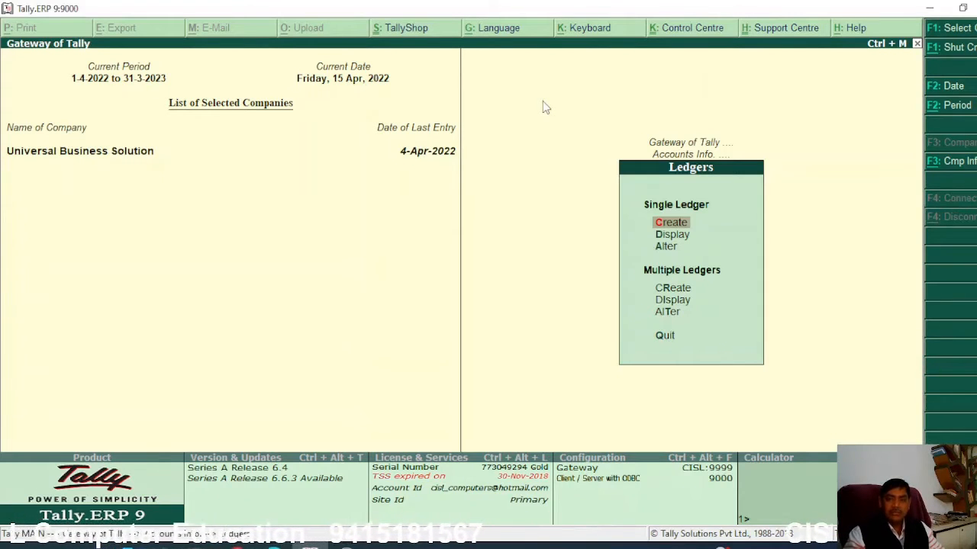
Step: Start creating multiple ledgers at once under the Fixed Assets group
key(Down)
key(Down)
key(Down)
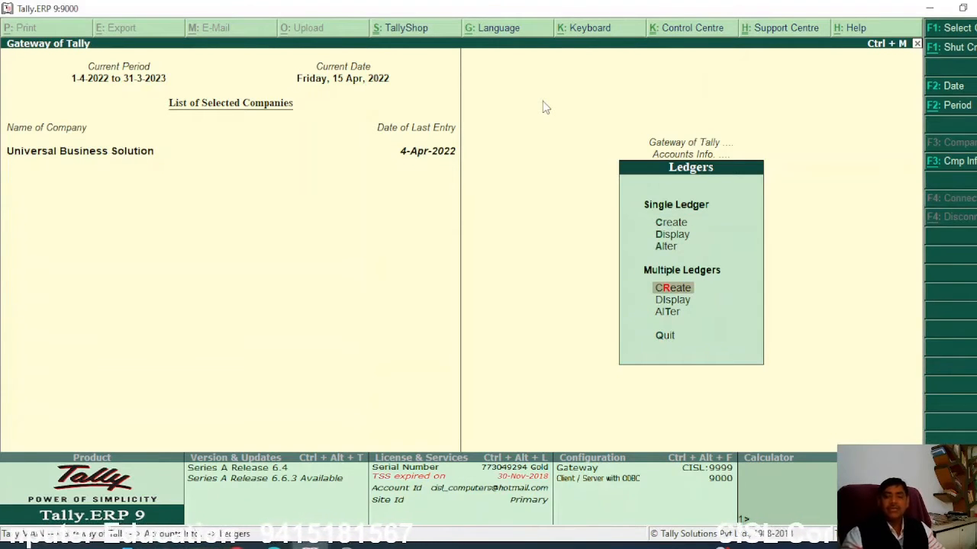
key(Return)
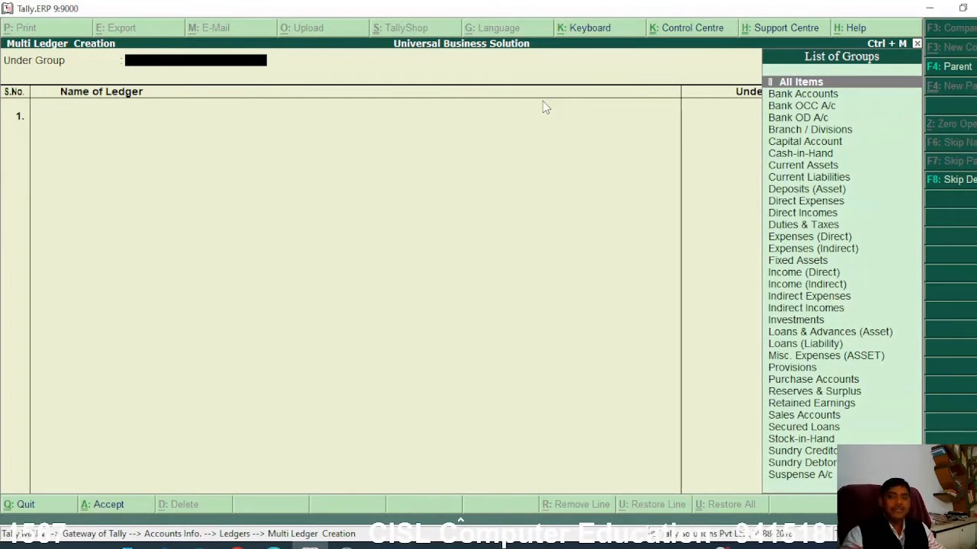
text(F)
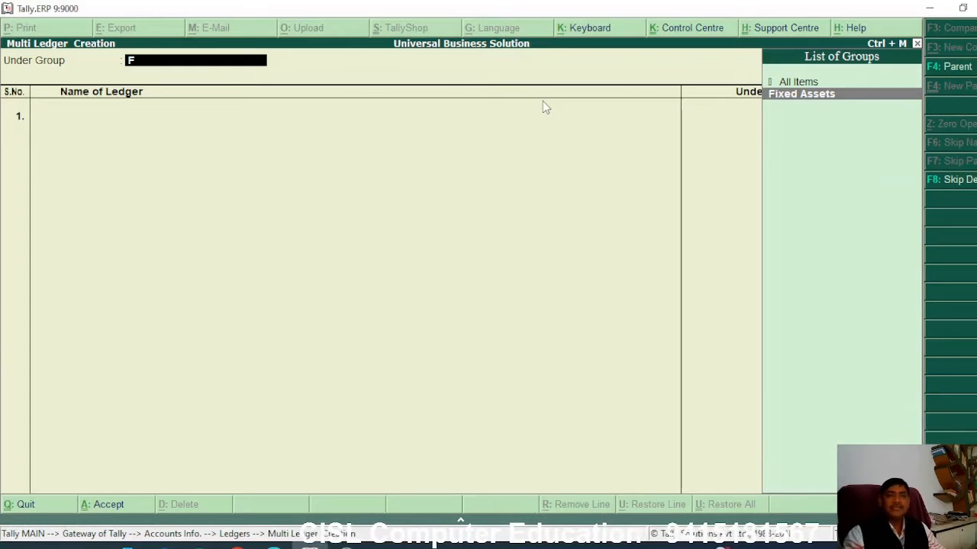
key(Return)
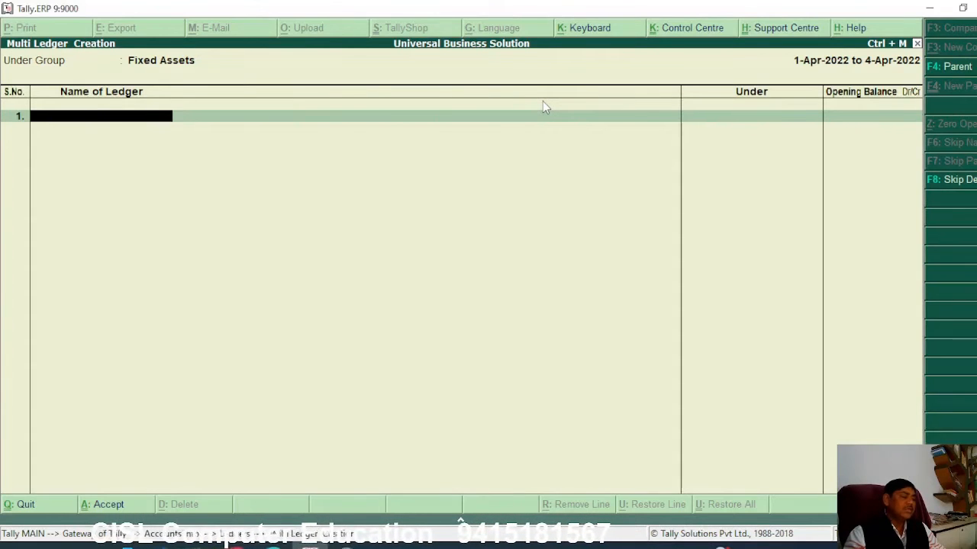
Step: Enter Cell Phone and Furniture as the first two ledgers under Fixed Assets, without opening balances
text(Cel)
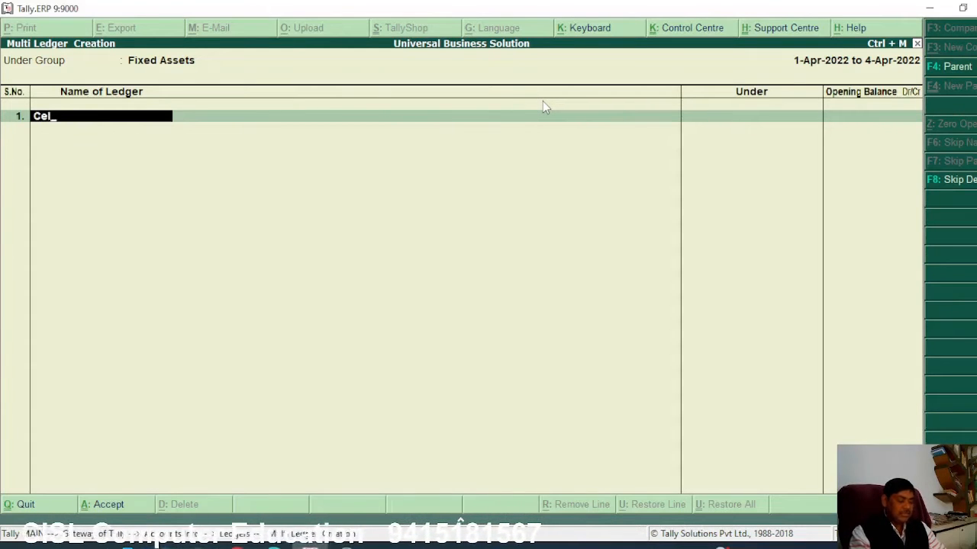
text(l Phone)
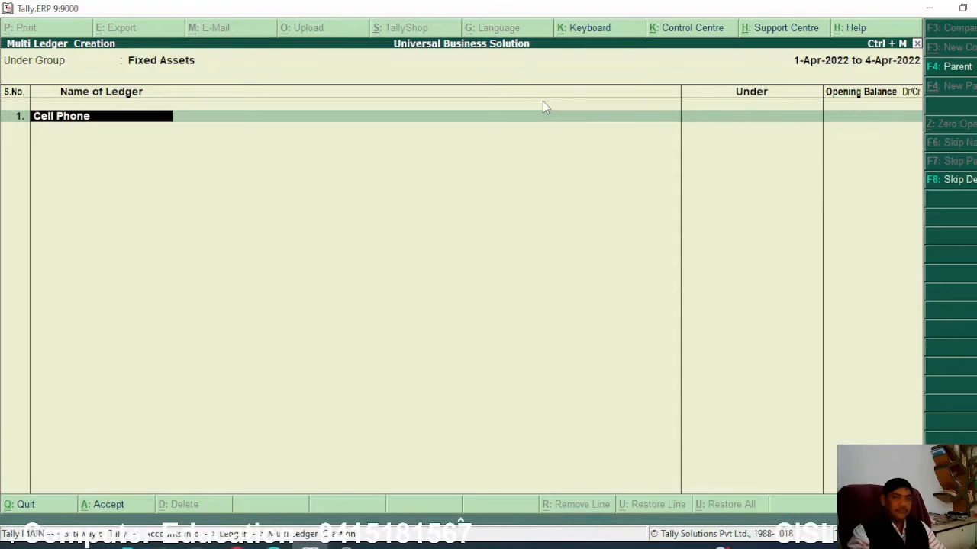
key(Return)
key(Return)
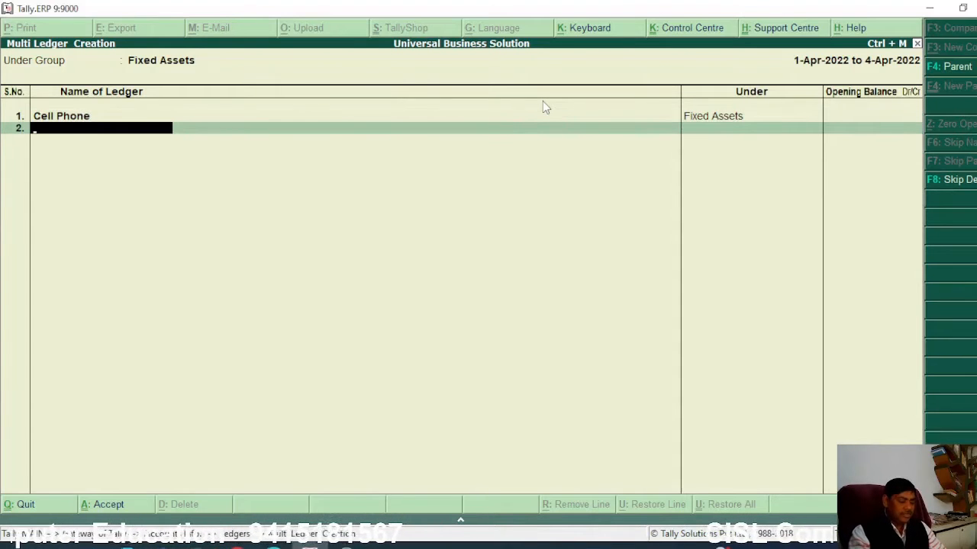
text(Furniture)
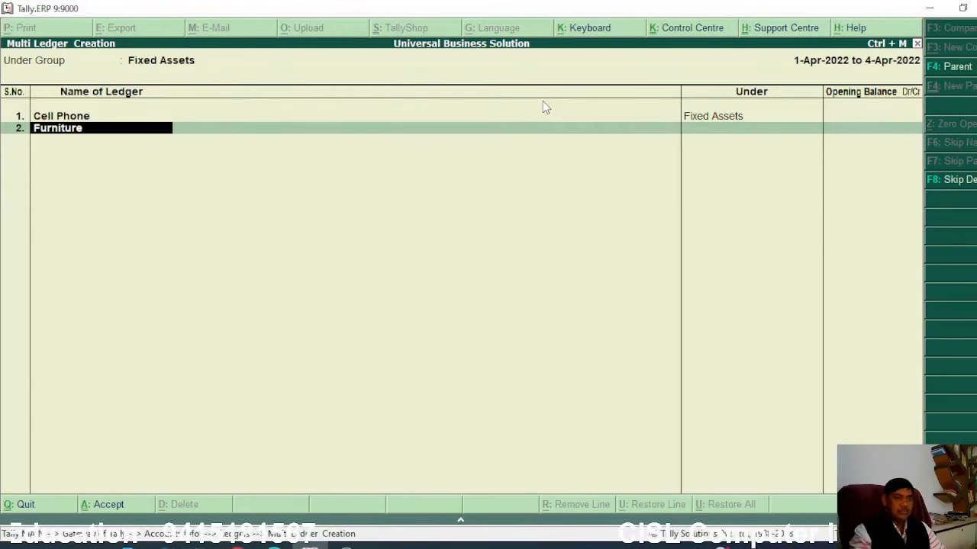
key(Return)
key(Return)
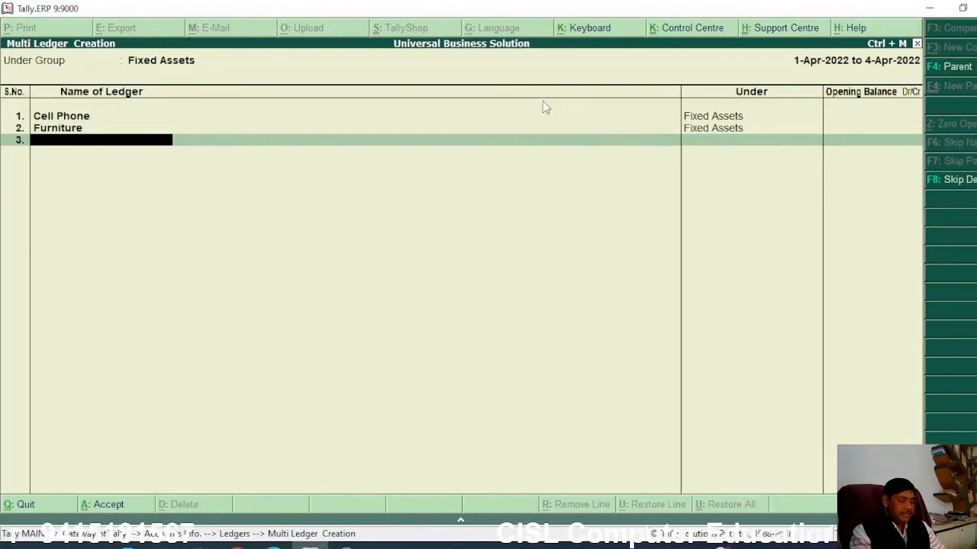
Step: Add Air Conditioner and Electrical Fittings as ledgers under Fixed Assets without opening balances, and save all the ledgers
text(Air Con)
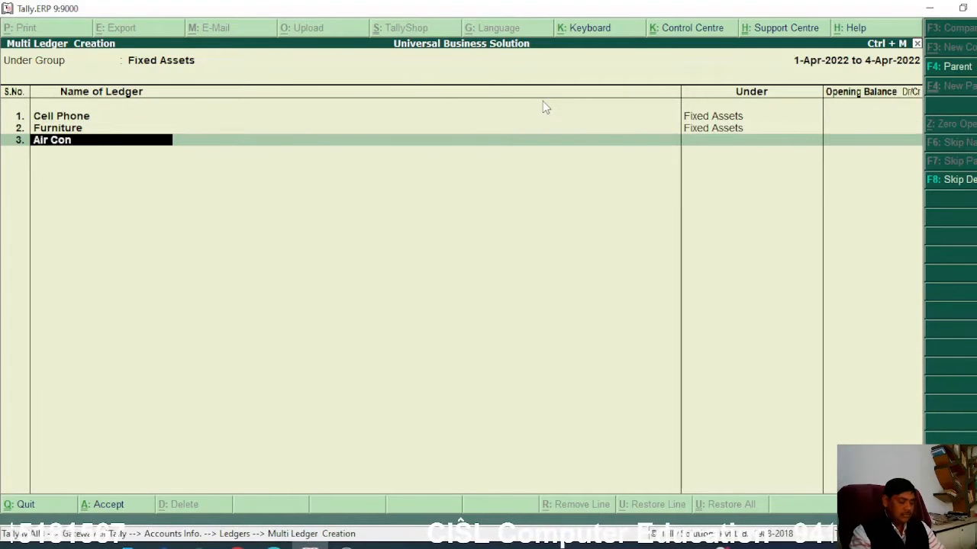
text(ditioner)
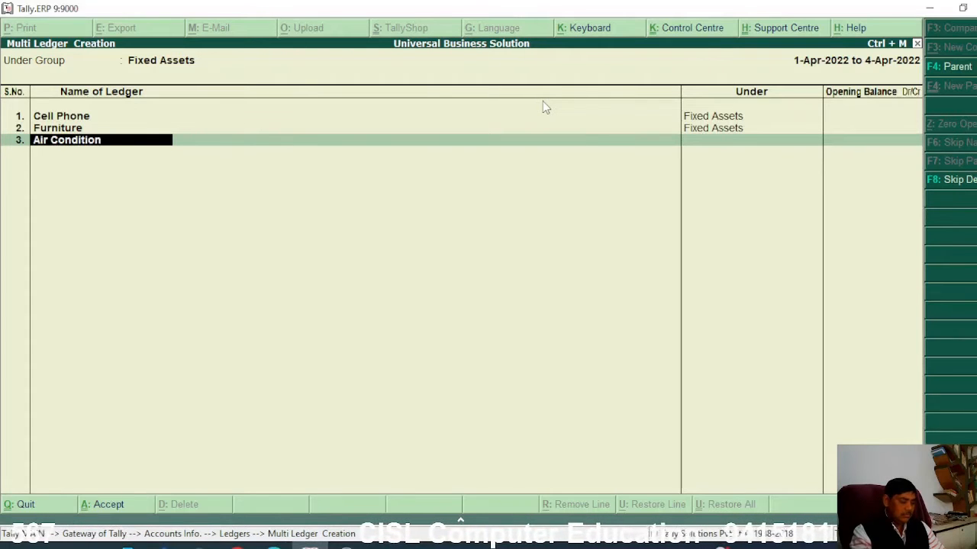
key(Return)
key(Return)
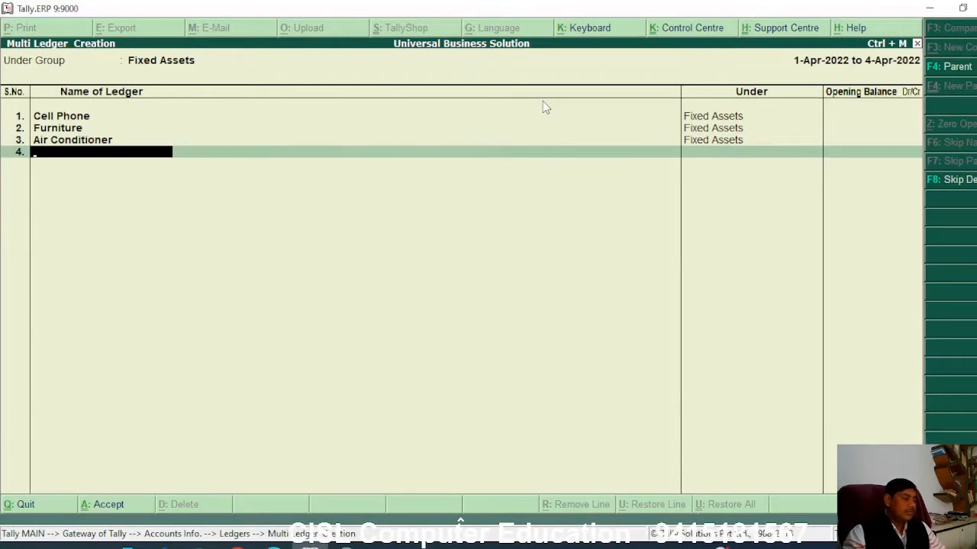
text(Elec)
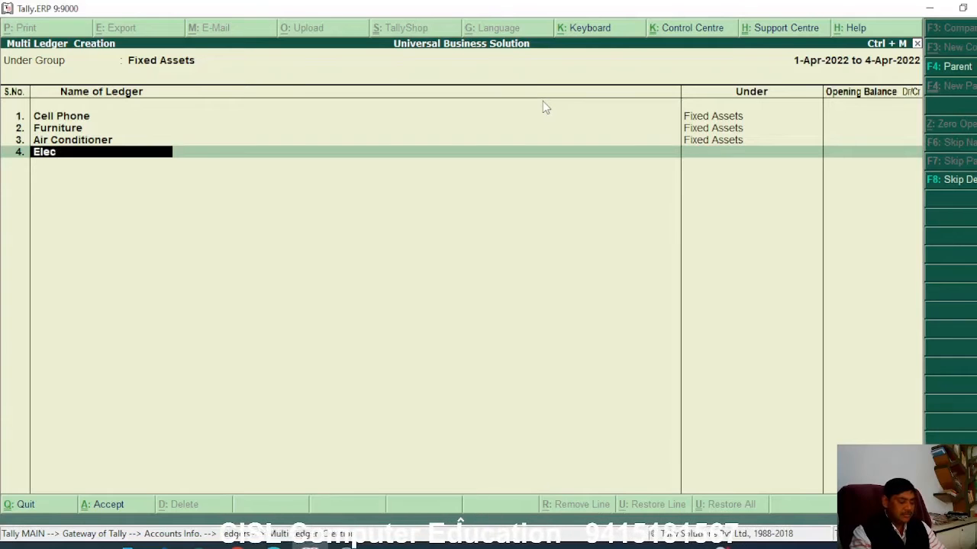
text(trical Fitti)
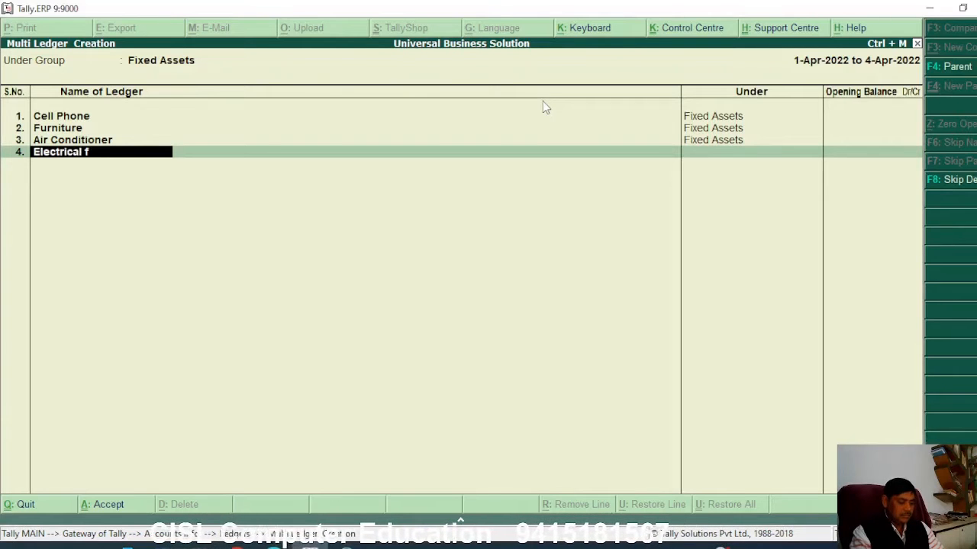
text(ngs)
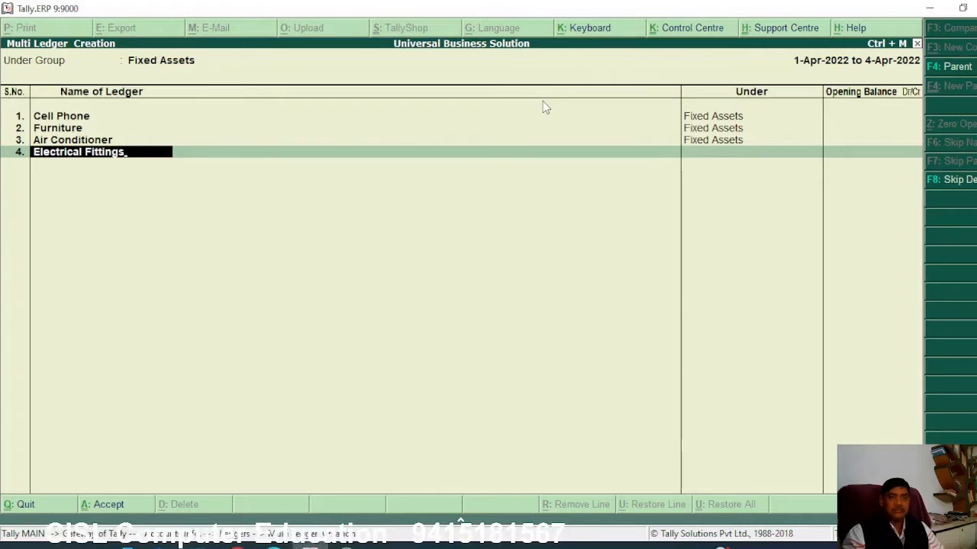
key(Return)
key(Return)
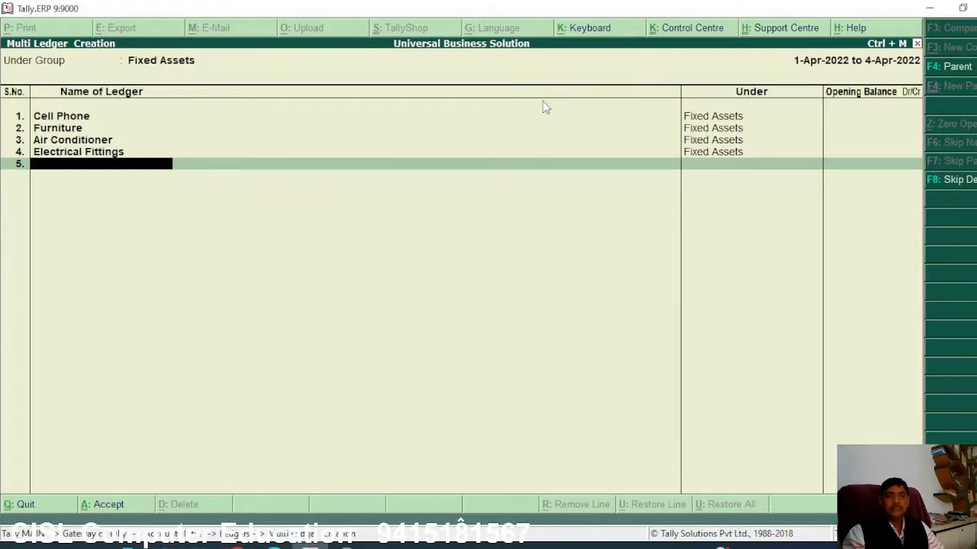
key(ctrl+a)
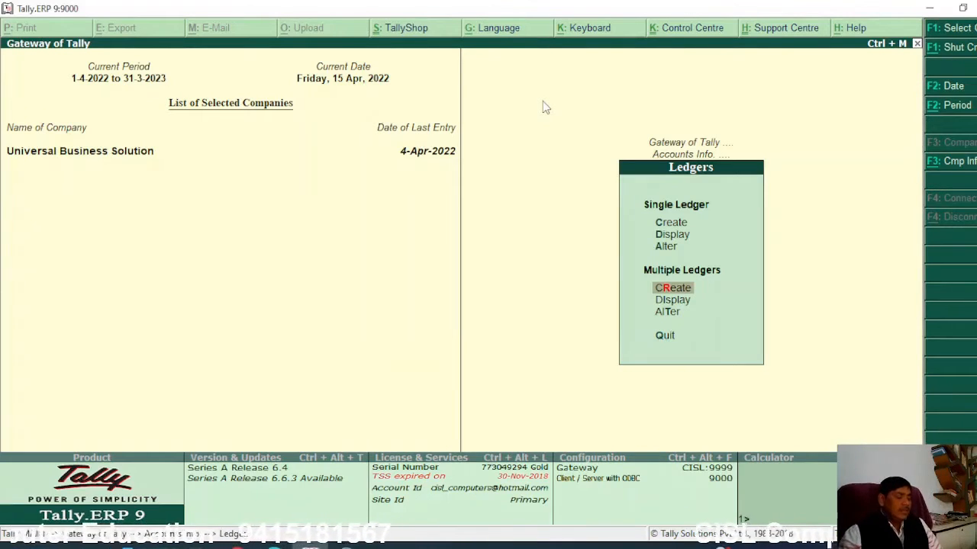
Step: Leave the ledger masters, open a new payment voucher and debit Cell Phone with 6000
key(Escape)
key(Escape)
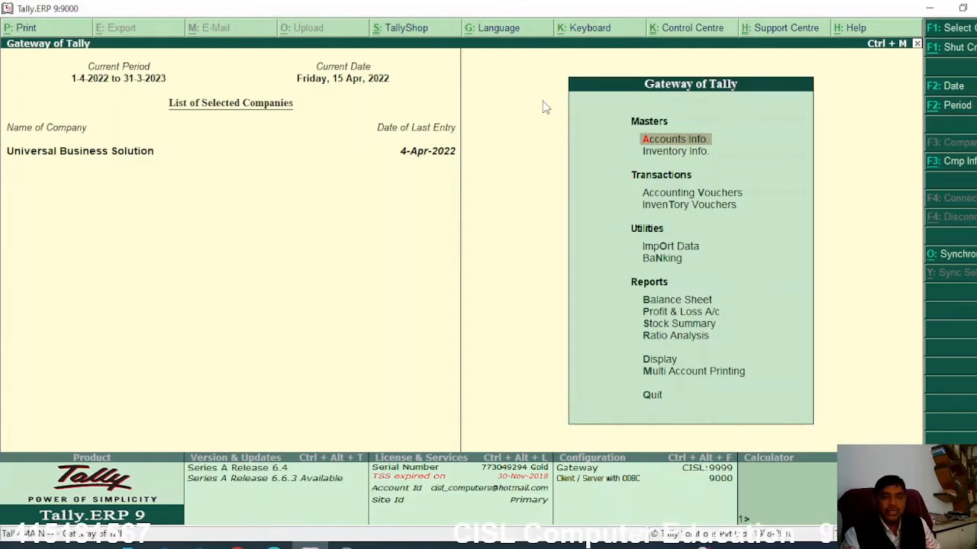
key(Down)
key(Down)
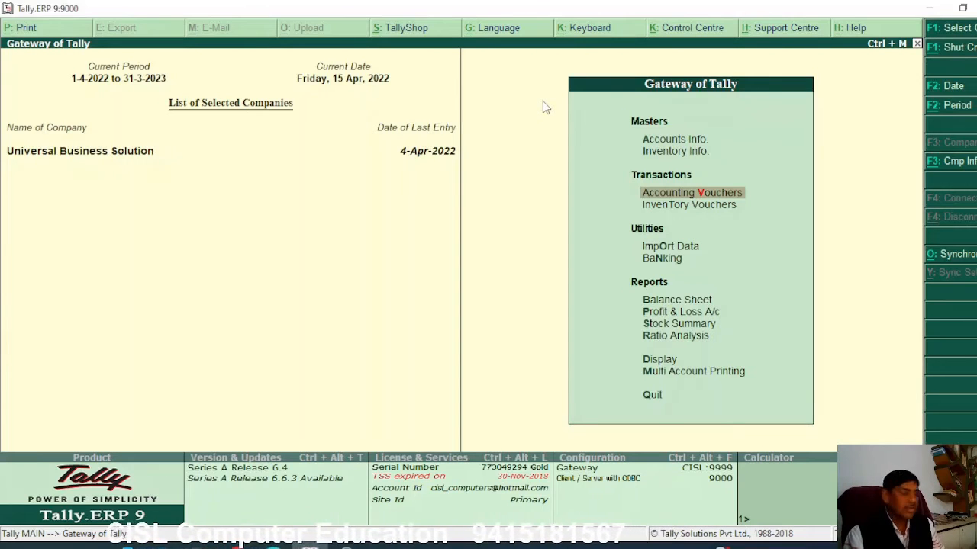
key(Return)
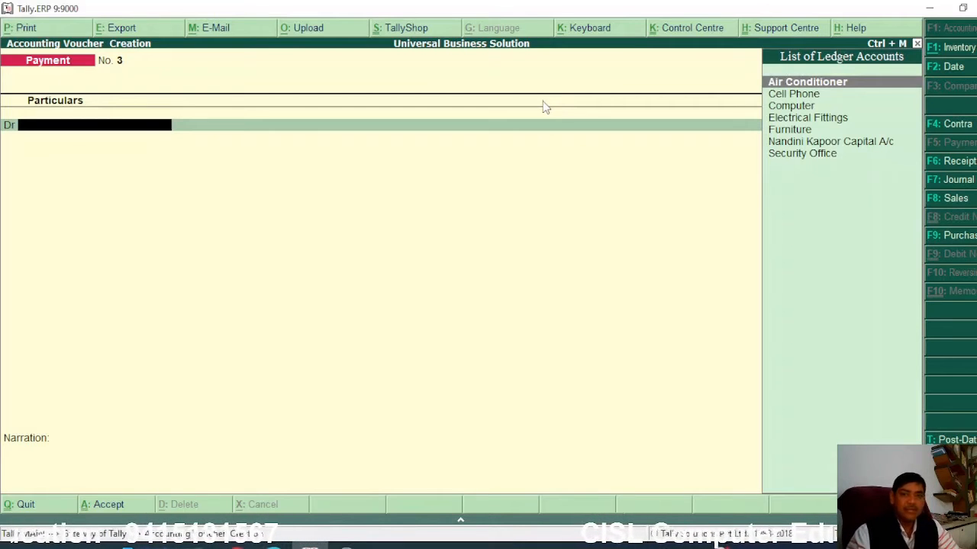
key(Down)
key(Return)
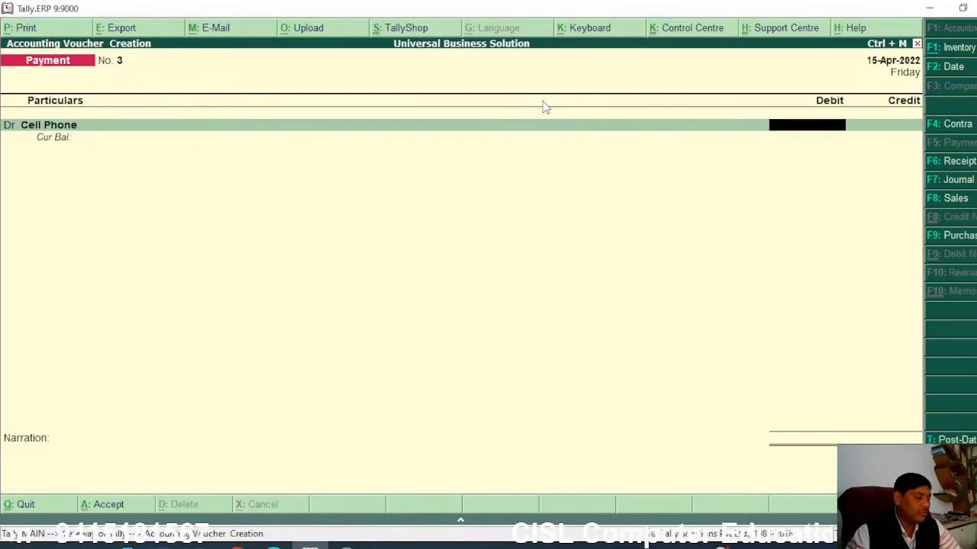
text(6000)
key(Return)
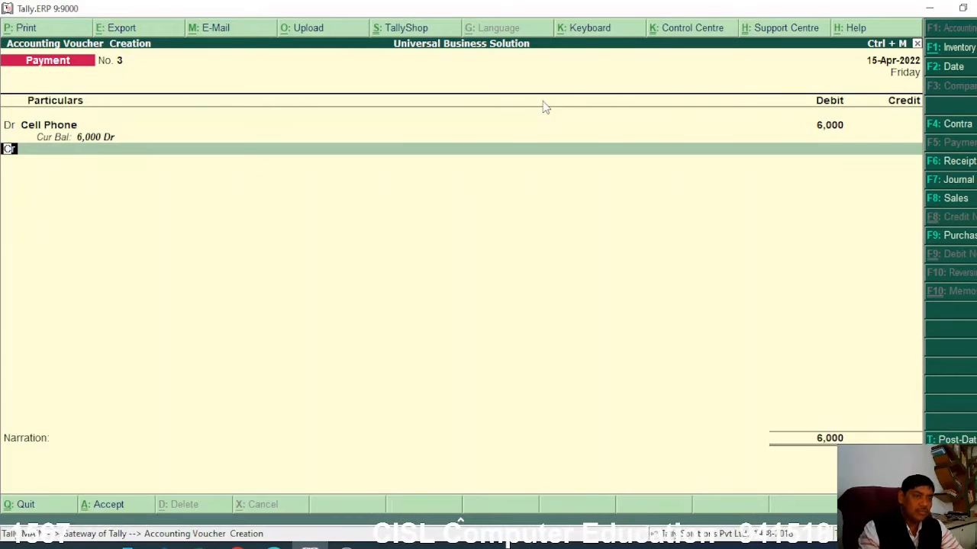
Step: Add a second debit line to the payment voucher for Furniture with 20000
text(d)
key(Return)
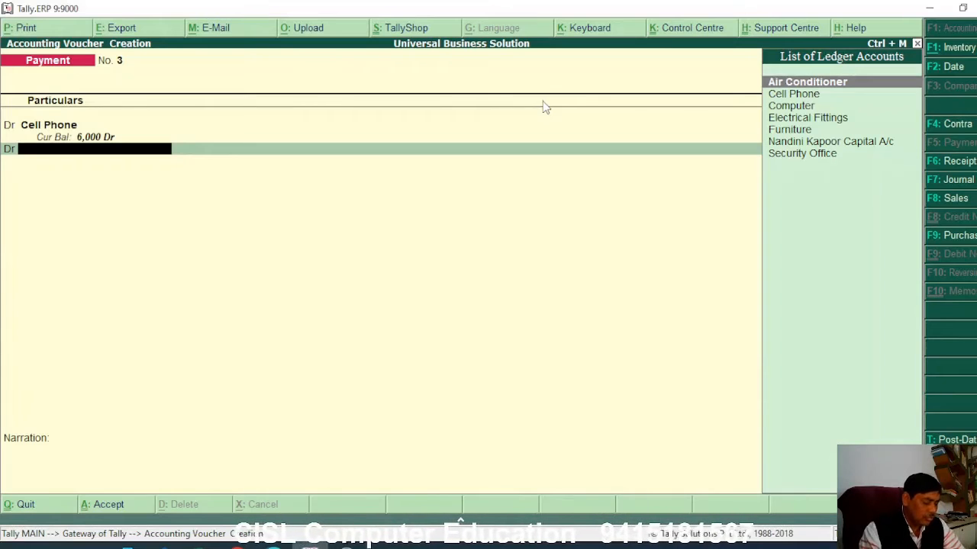
text(f)
key(Return)
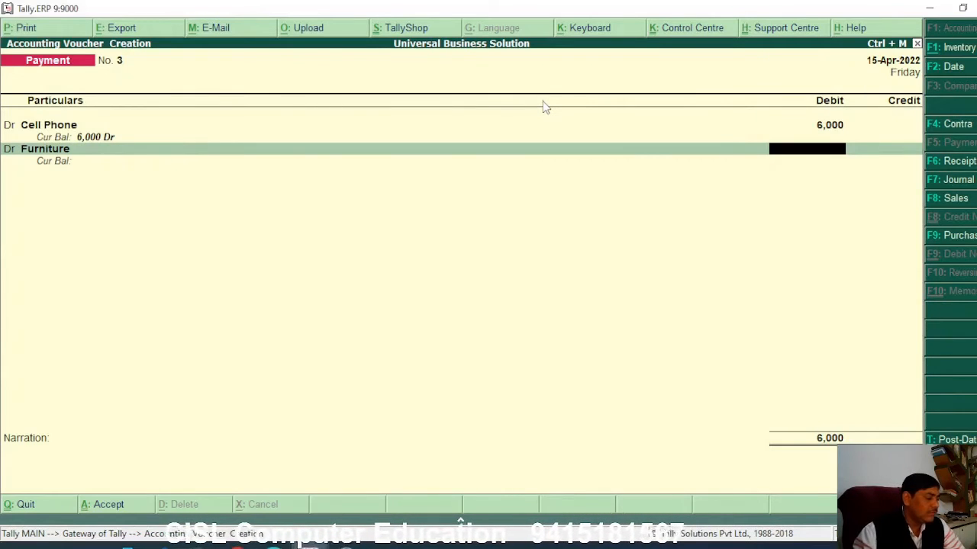
text(20000)
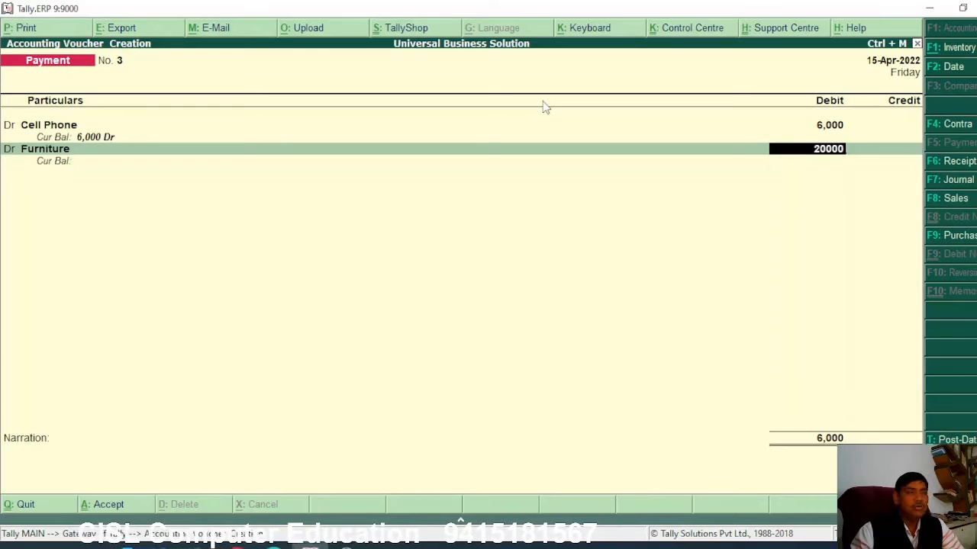
key(Return)
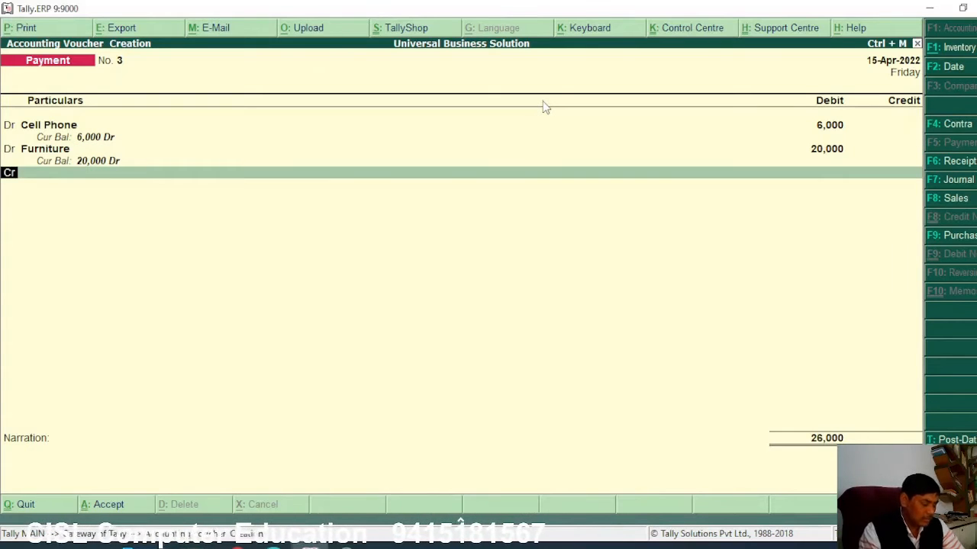
Step: Add a debit line for Air Conditioner with 20000 to the payment voucher
text(d)
key(Return)
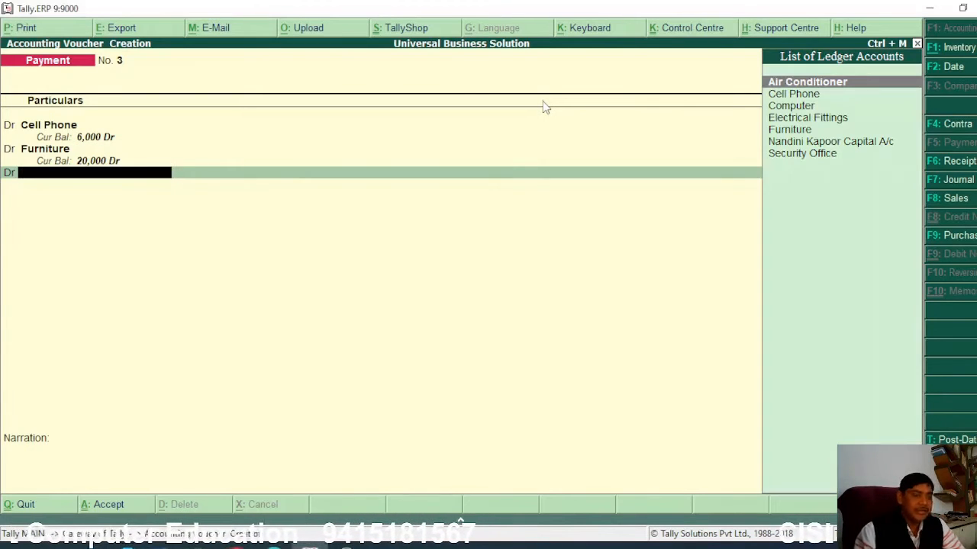
text(A)
key(Return)
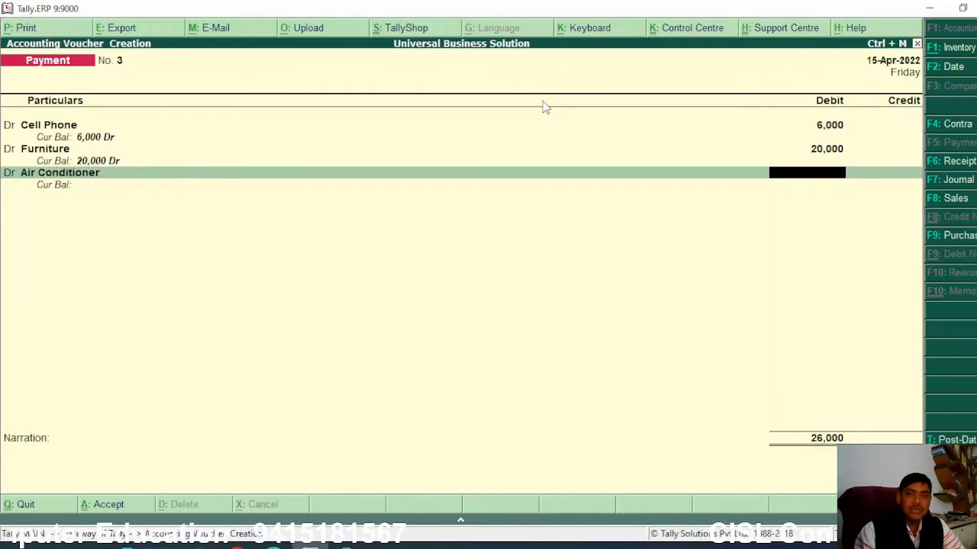
text(20000)
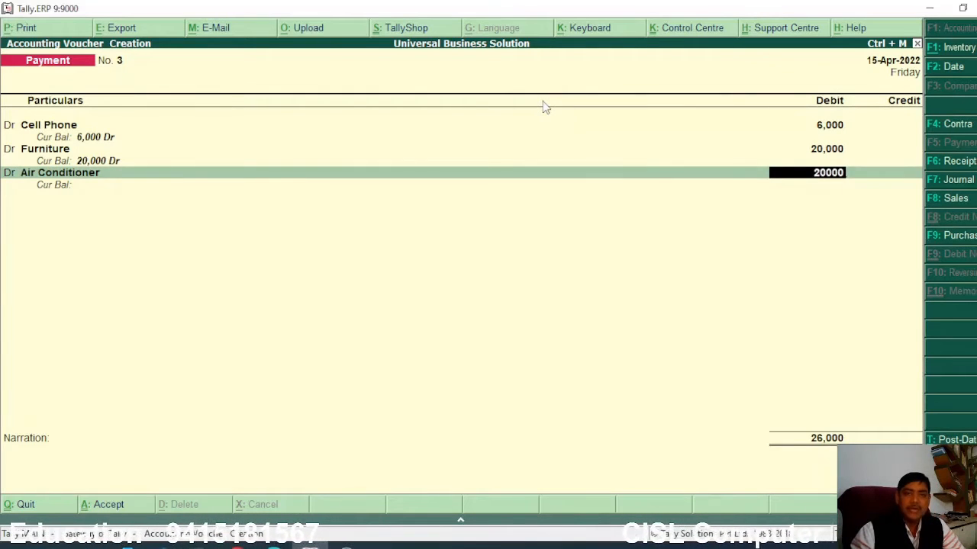
key(Return)
Step: Debit Electrical Fittings with 15000 in the payment voucher and start a credit line below it
text(d)
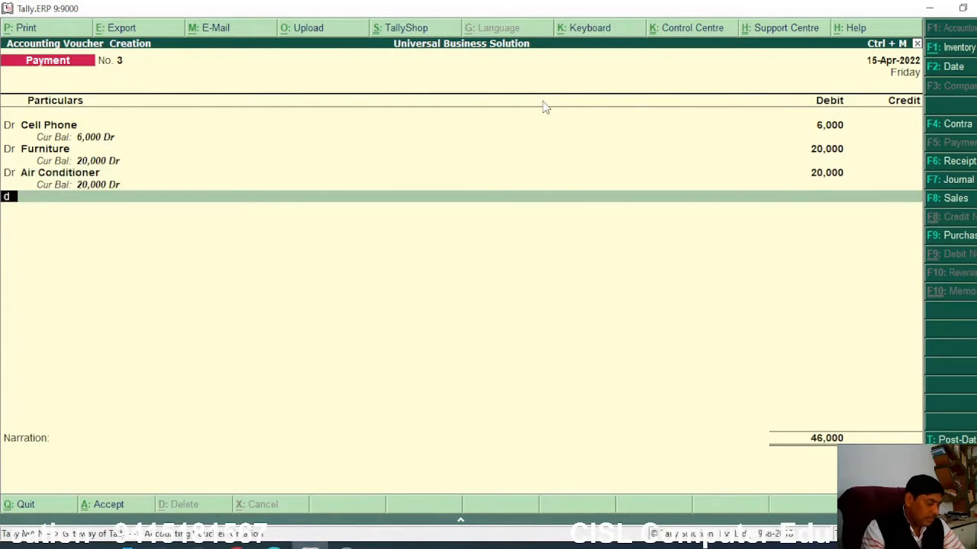
key(Return)
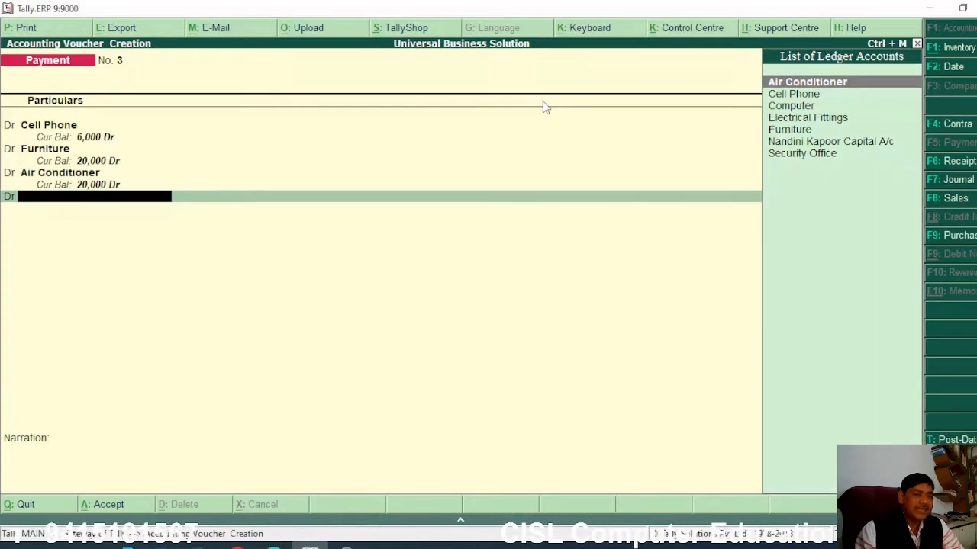
text(e)
key(Return)
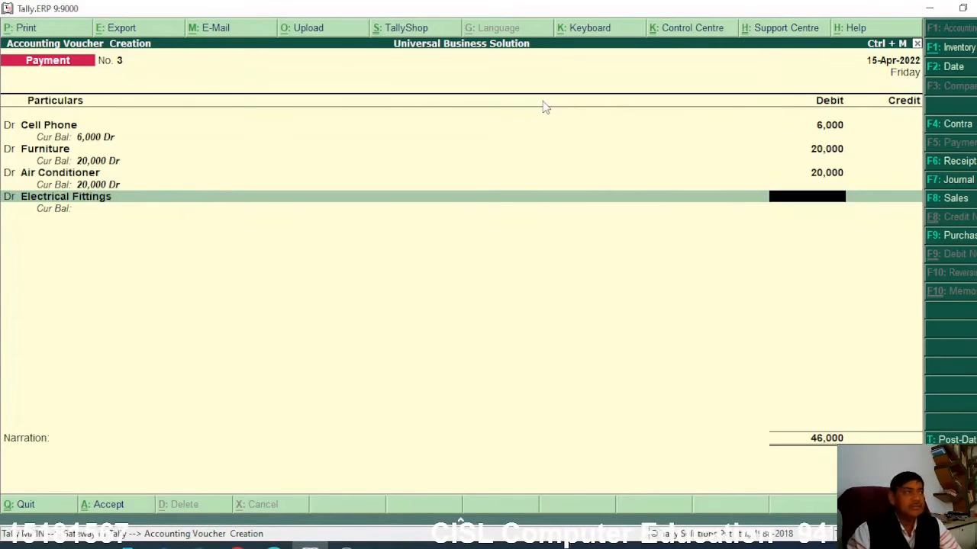
text(15000)
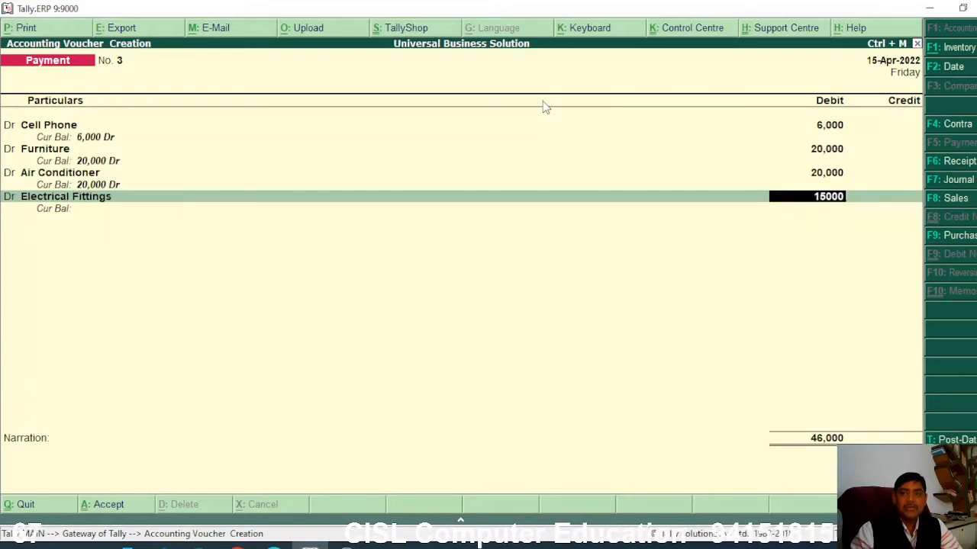
key(Return)
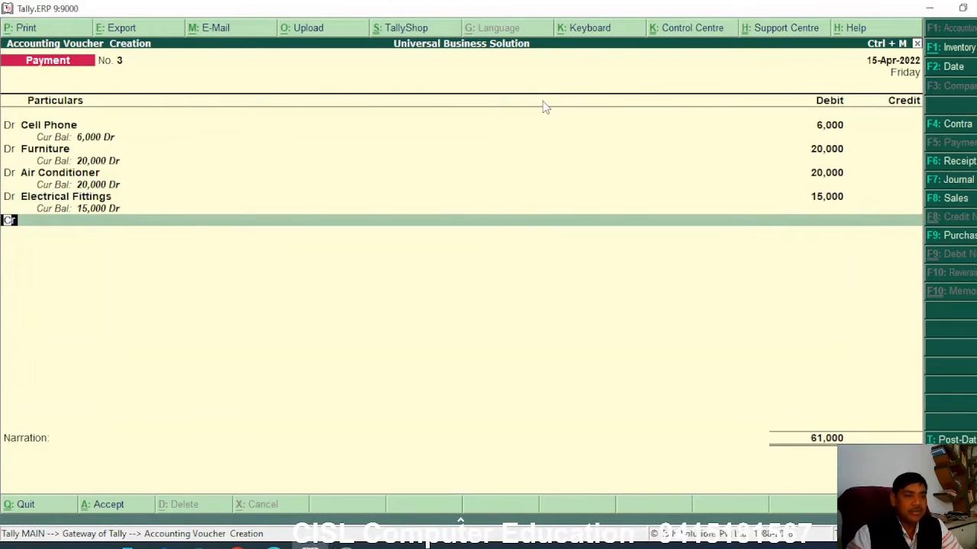
key(Return)
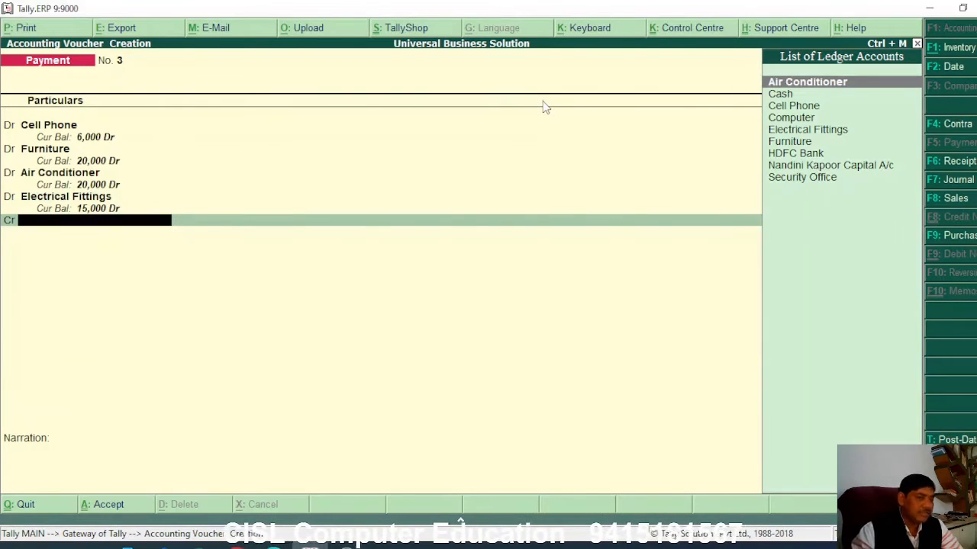
Step: Credit HDFC Bank with 61,000 in the payment voucher and save it with the narration left blank
text(h)
key(Return)
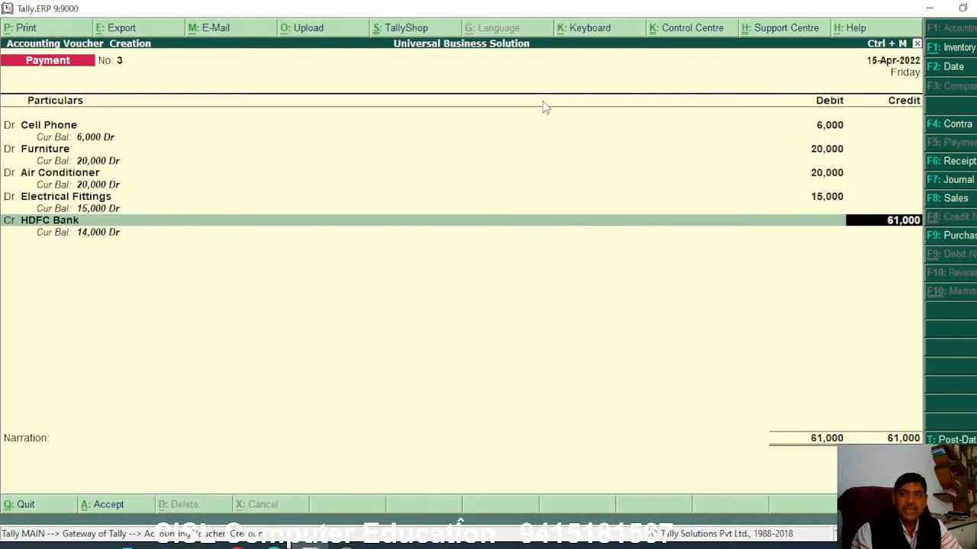
key(Return)
key(Return)
key(Return)
key(Return)
key(Return)
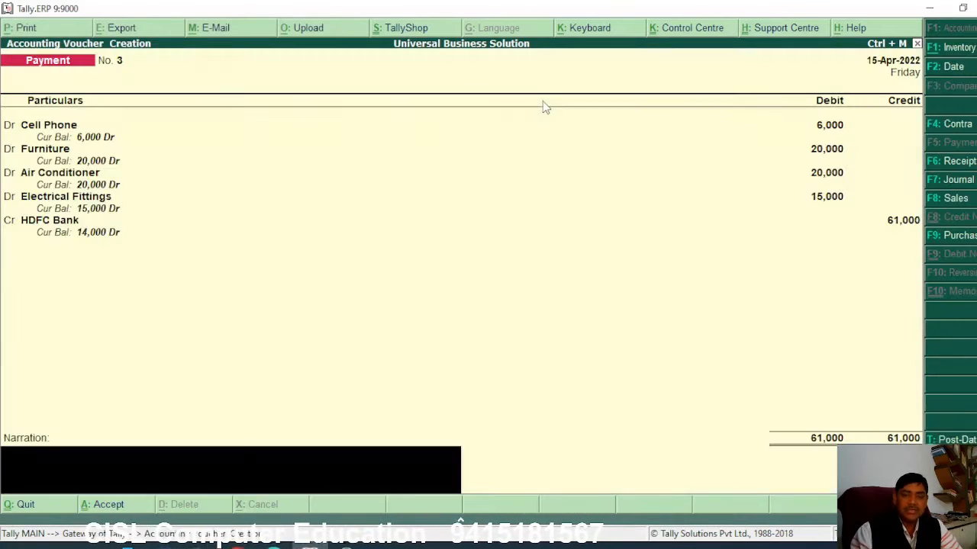
key(Return)
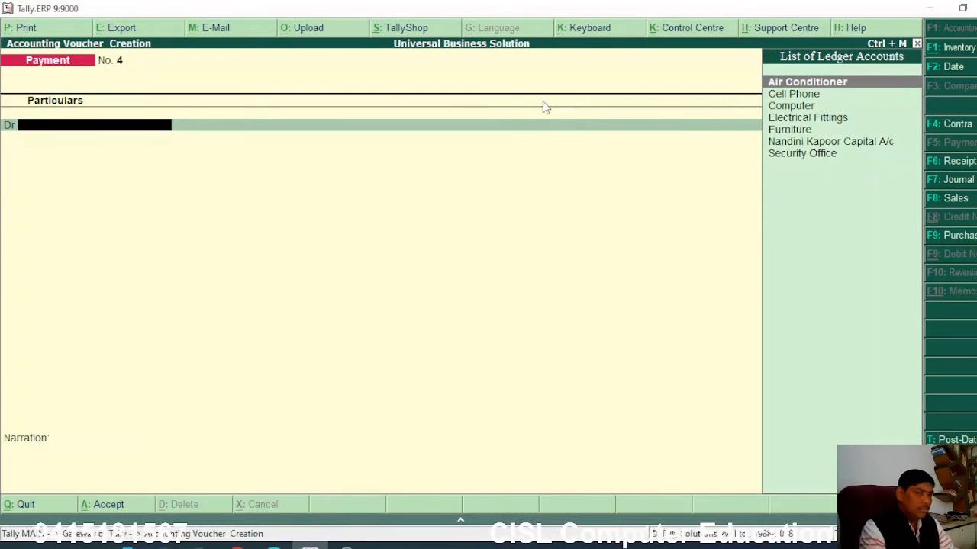
Step: Set the new payment voucher's date to 16-4-2022, then leave it and open the single-ledger creation form
key(F2)
key(Return)
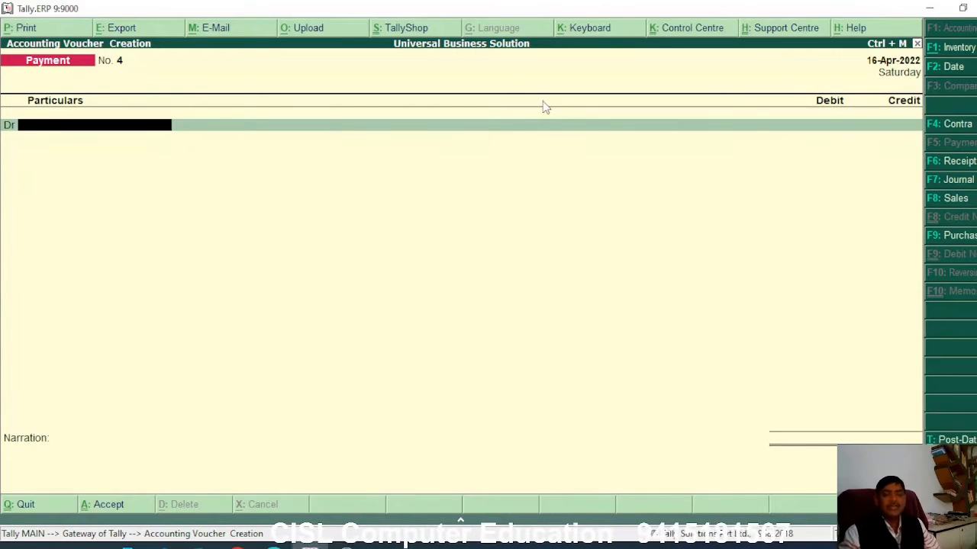
key(Escape)
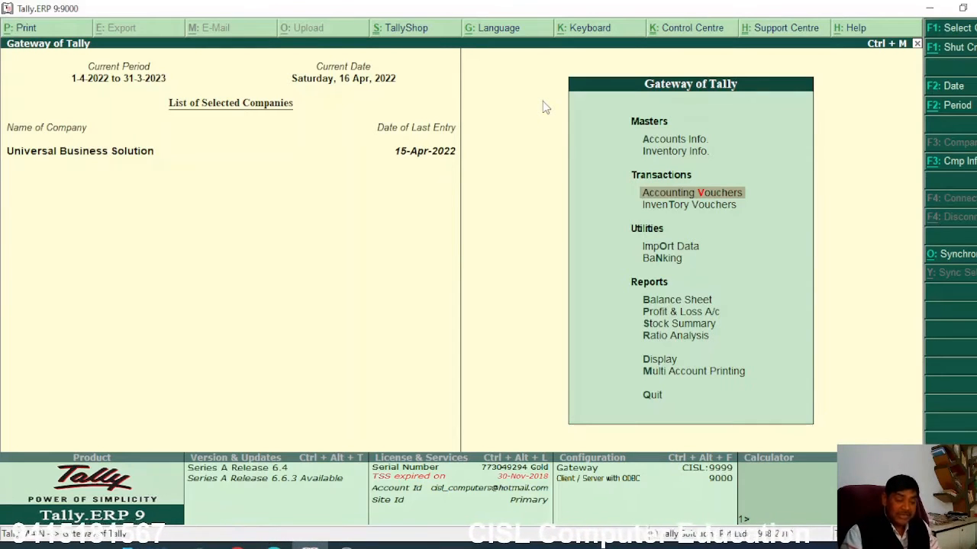
key(Up)
key(Up)
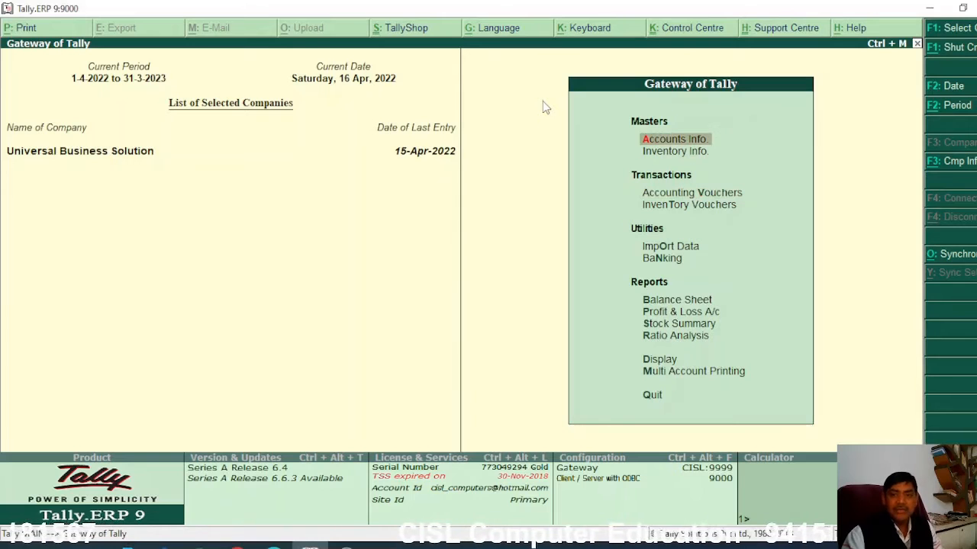
key(Return)
key(Down)
key(Return)
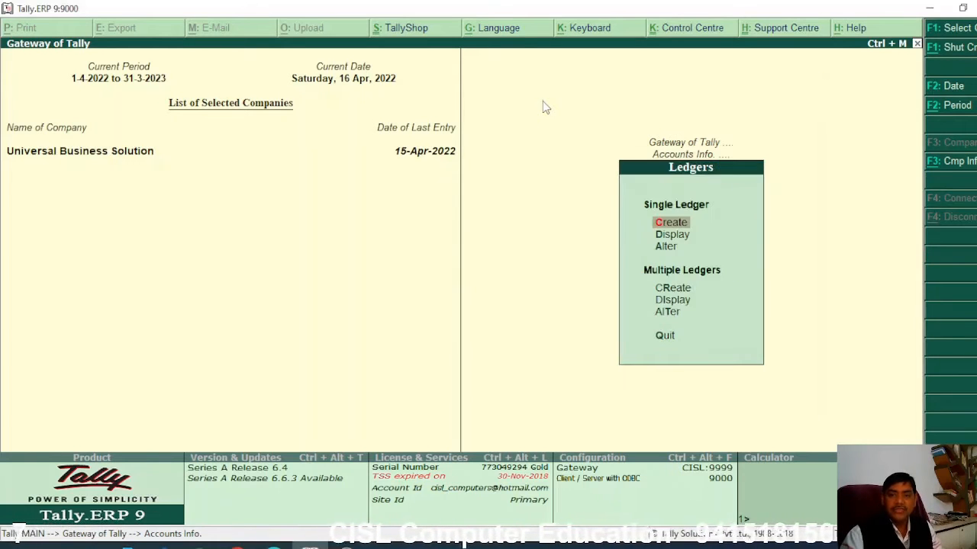
key(Return)
Step: Create a ledger named Security Phones under Deposits (Asset), keeping the default mailing details, and save it
text(Sec)
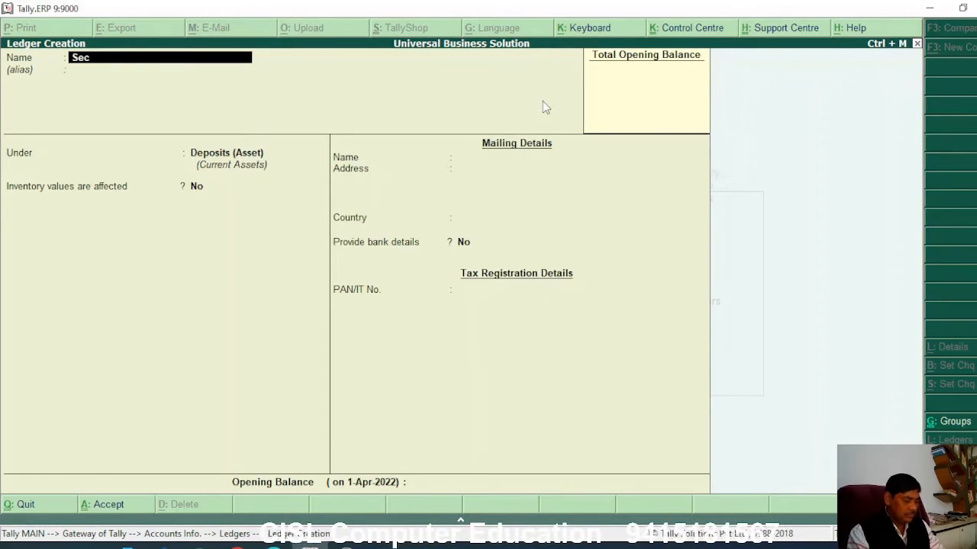
text(urity)
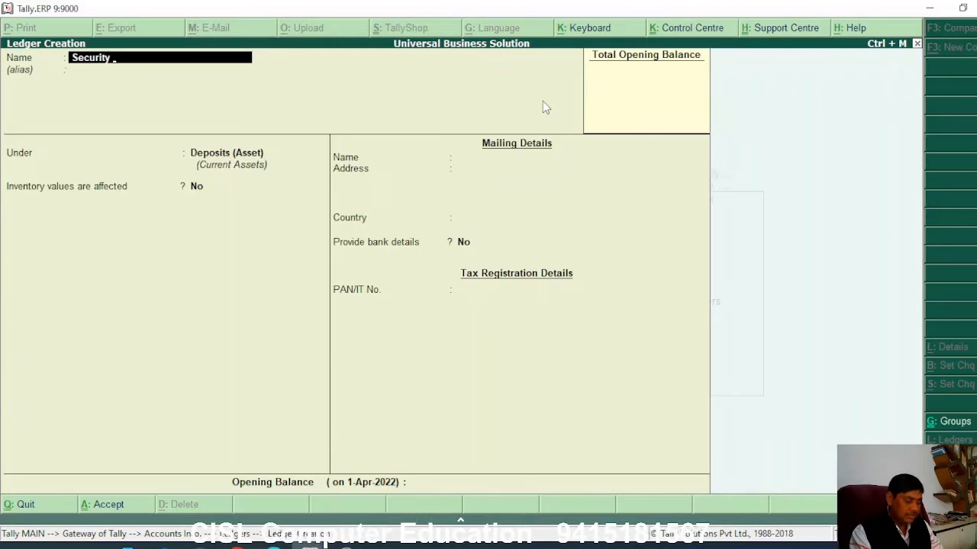
text( Phones)
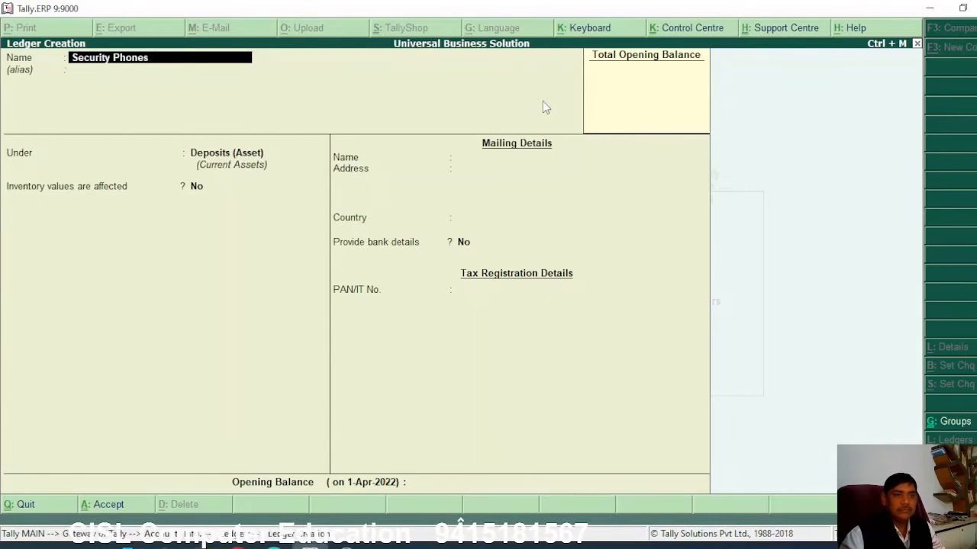
key(Return)
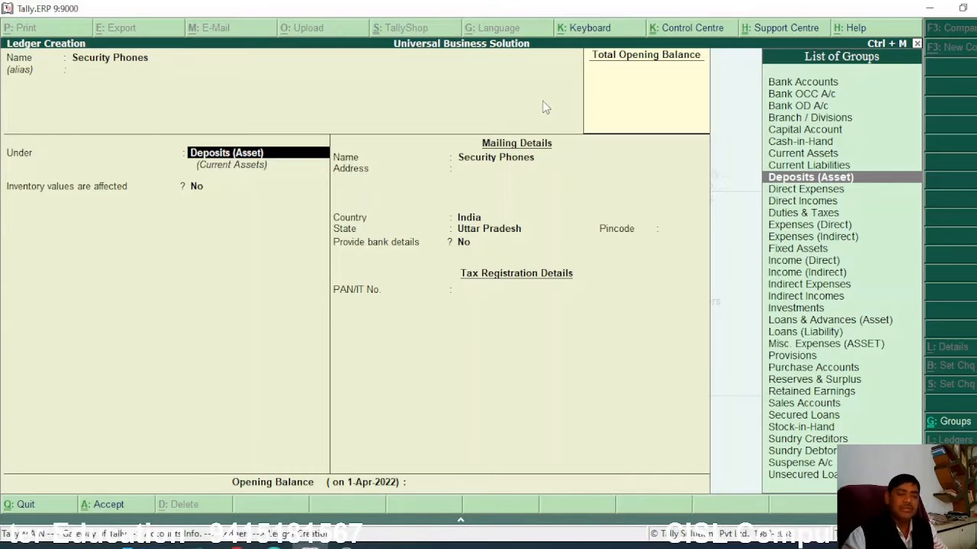
key(Return)
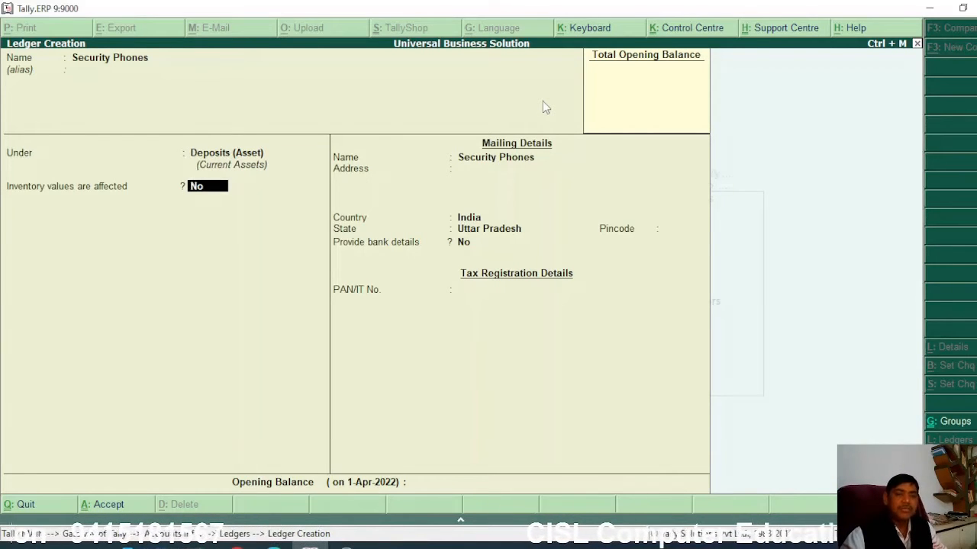
key(Return)
key(Return)
key(Return)
key(Return)
key(Return)
key(Return)
key(Return)
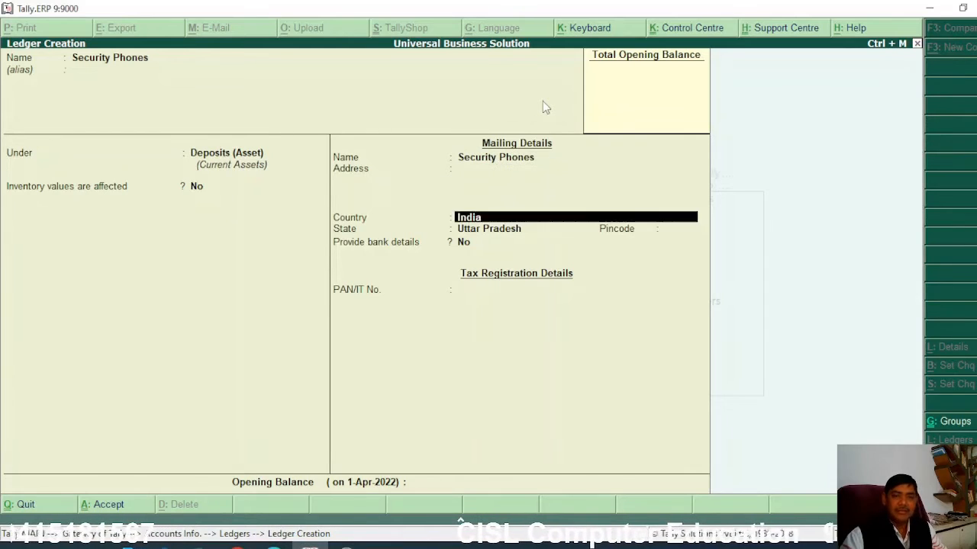
key(Return)
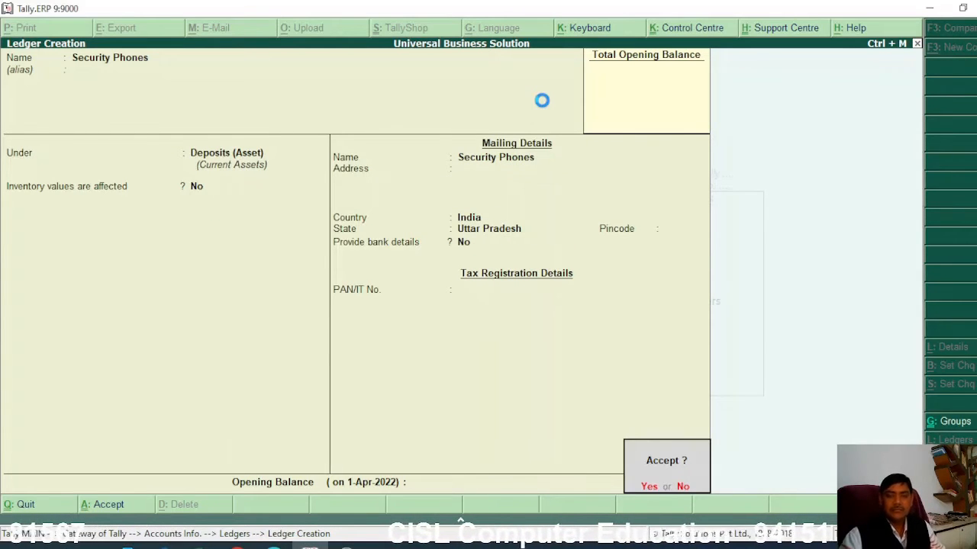
key(Return)
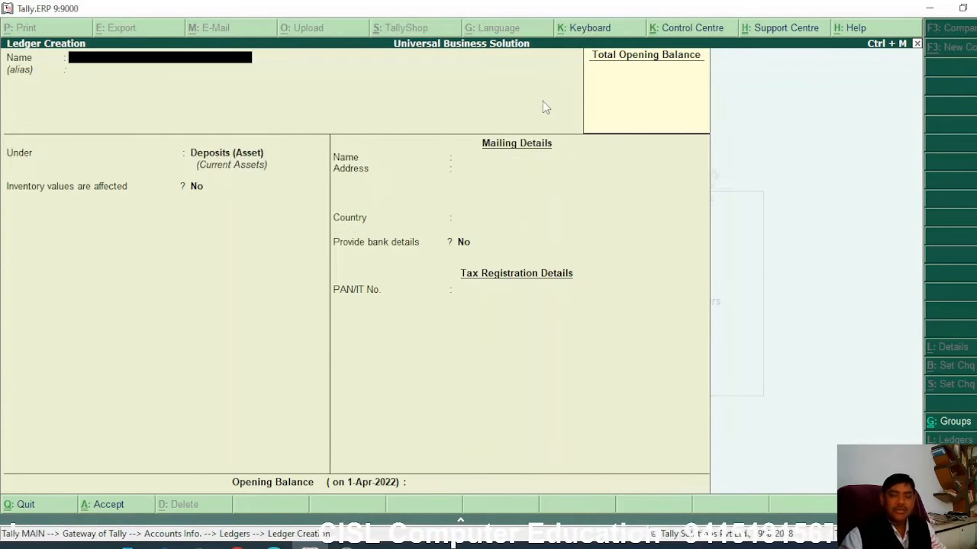
Step: Leave the ledger masters and open a new payment voucher
key(Escape)
key(Return)
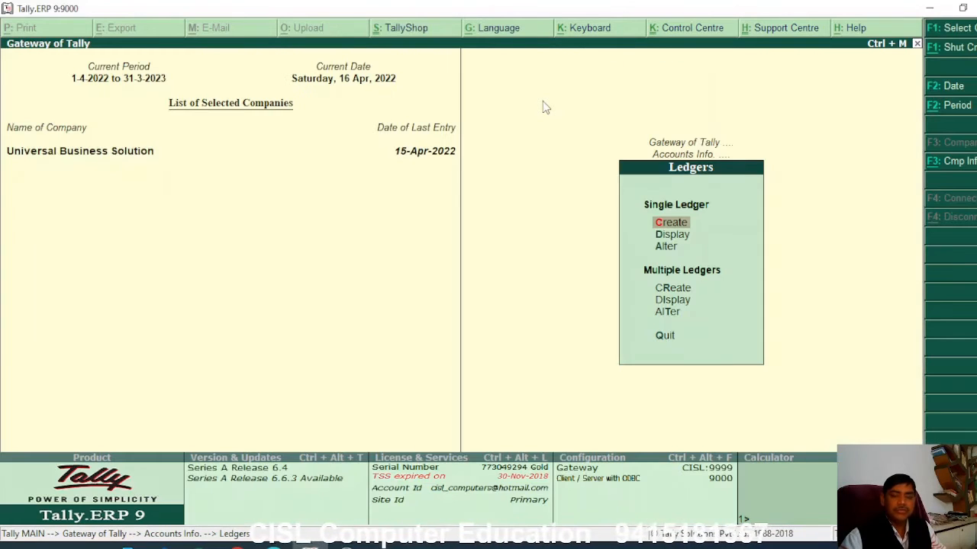
key(Escape)
key(Escape)
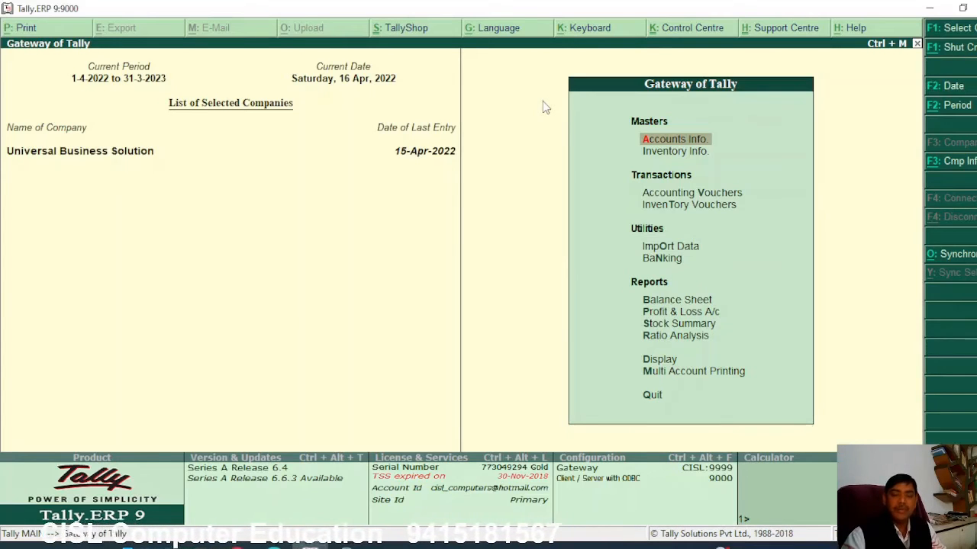
key(Down)
key(Down)
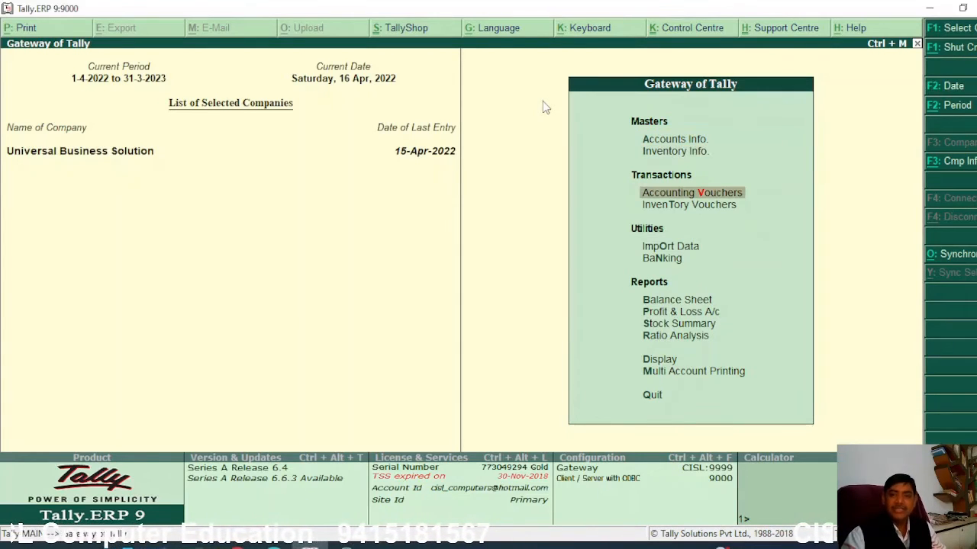
key(Return)
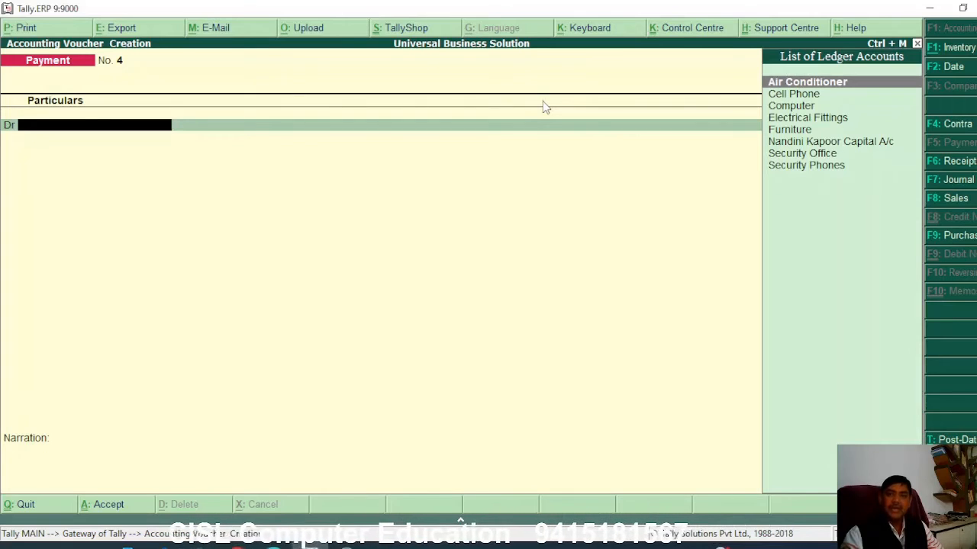
Step: Debit Security Phones with 3000 in the payment voucher
key(Down)
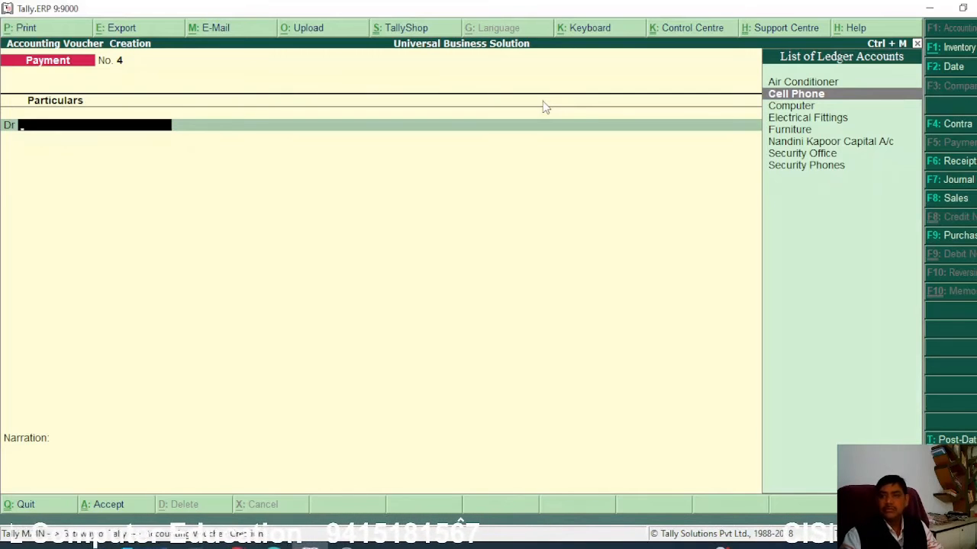
key(Down)
key(Down)
key(Down)
key(Down)
key(Down)
key(Down)
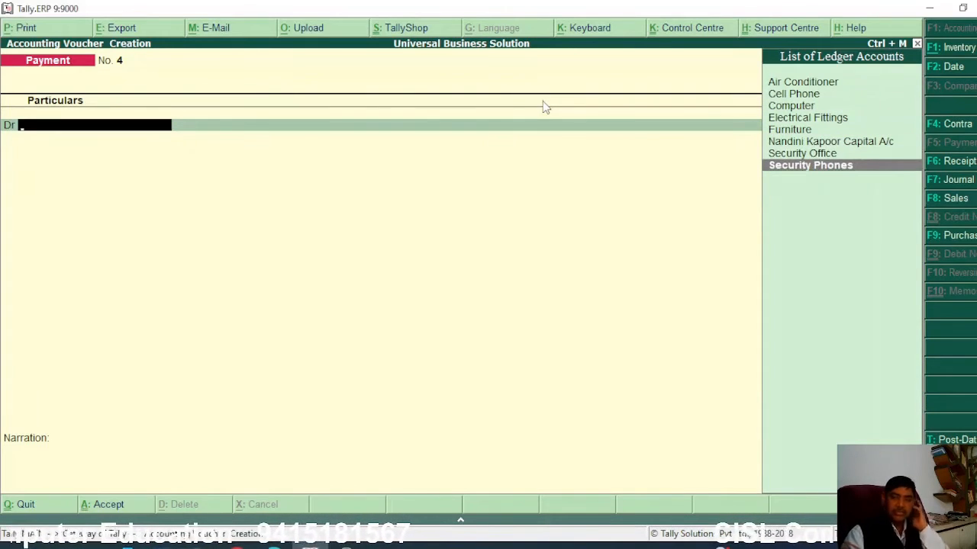
key(Return)
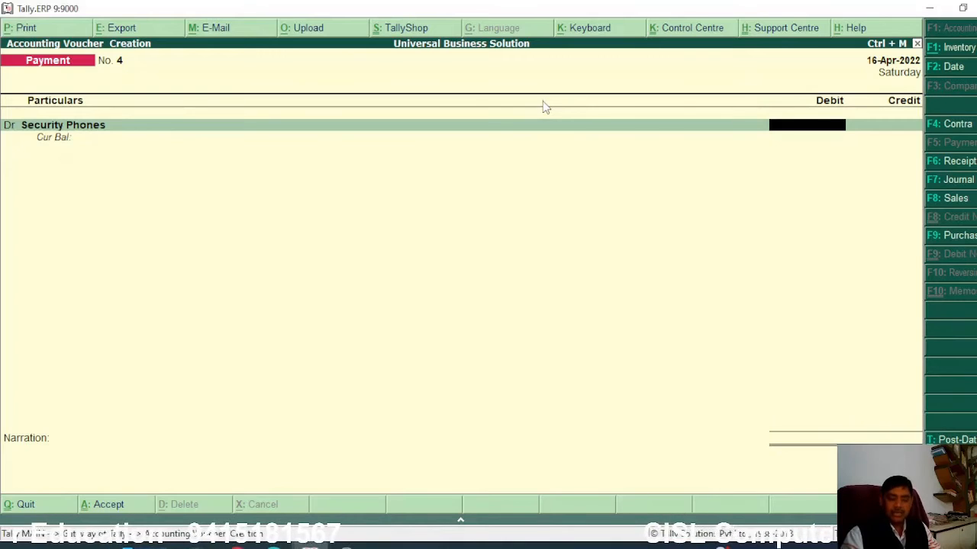
text(3000)
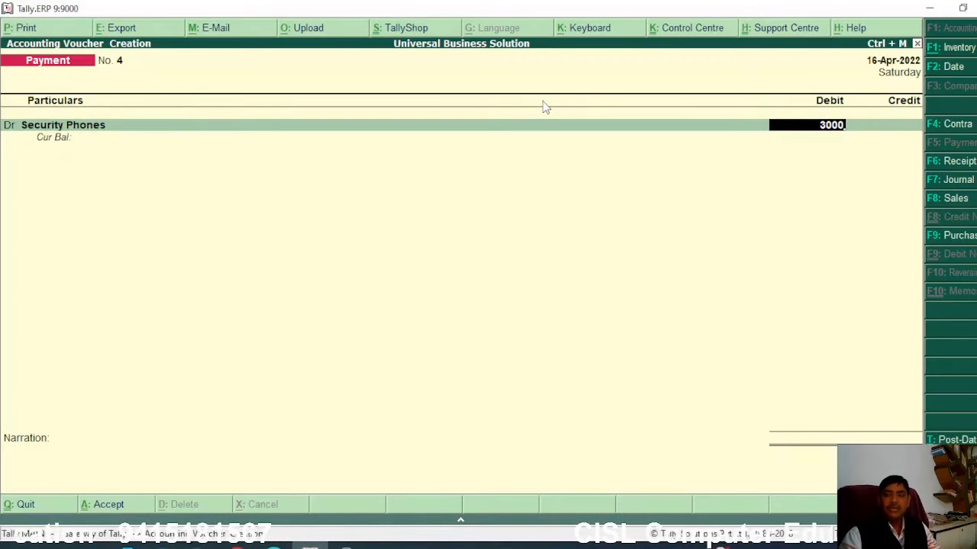
key(Return)
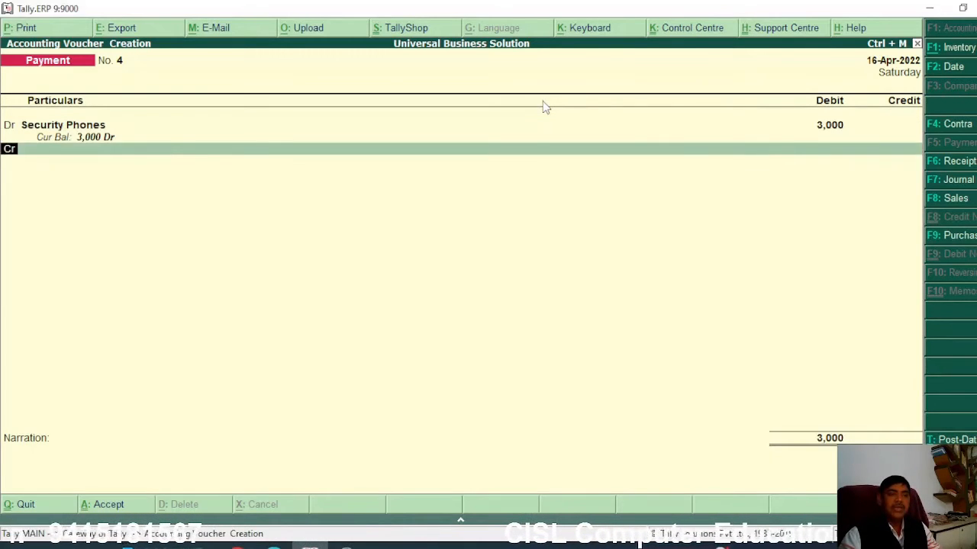
Step: Credit Cash with 3,000 against the security phones deposit and save the payment voucher
key(Return)
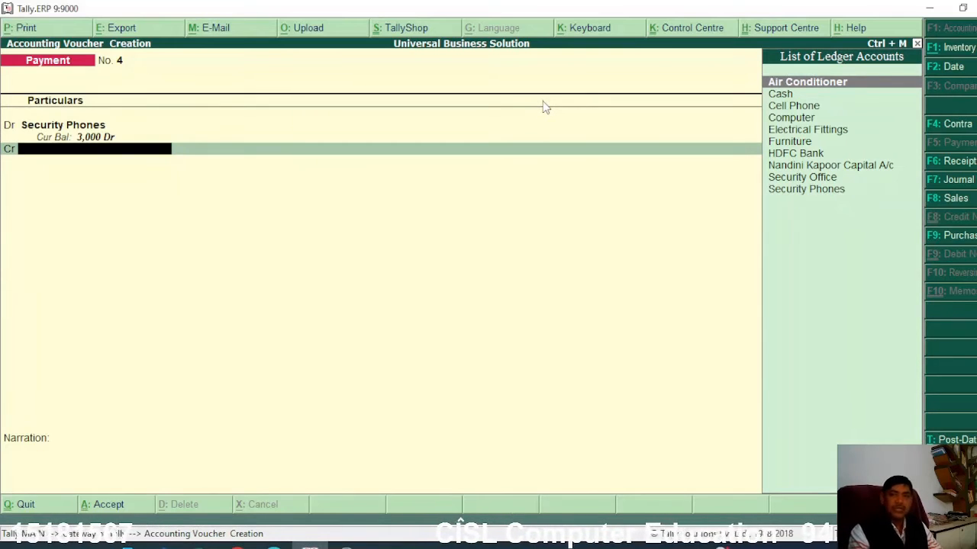
text(C)
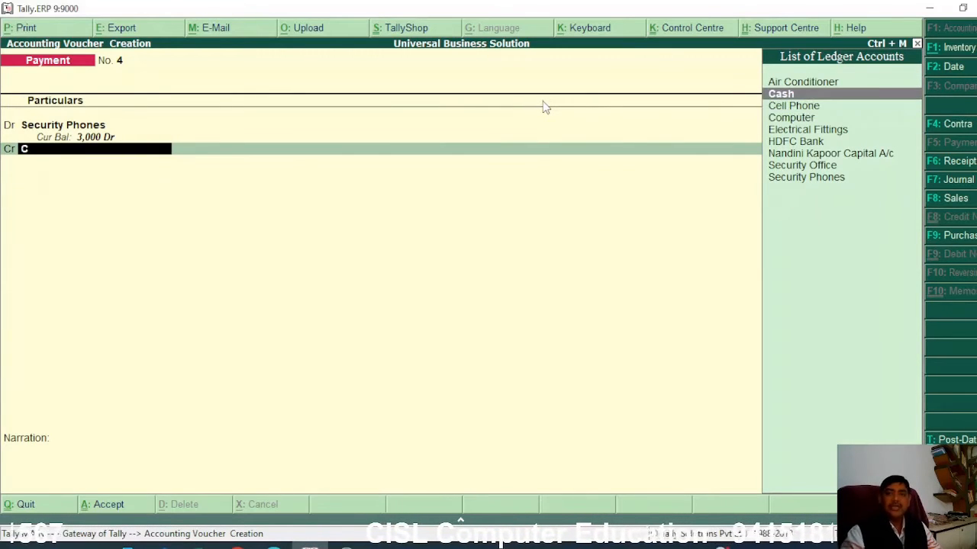
key(Return)
key(Return)
click(542, 100)
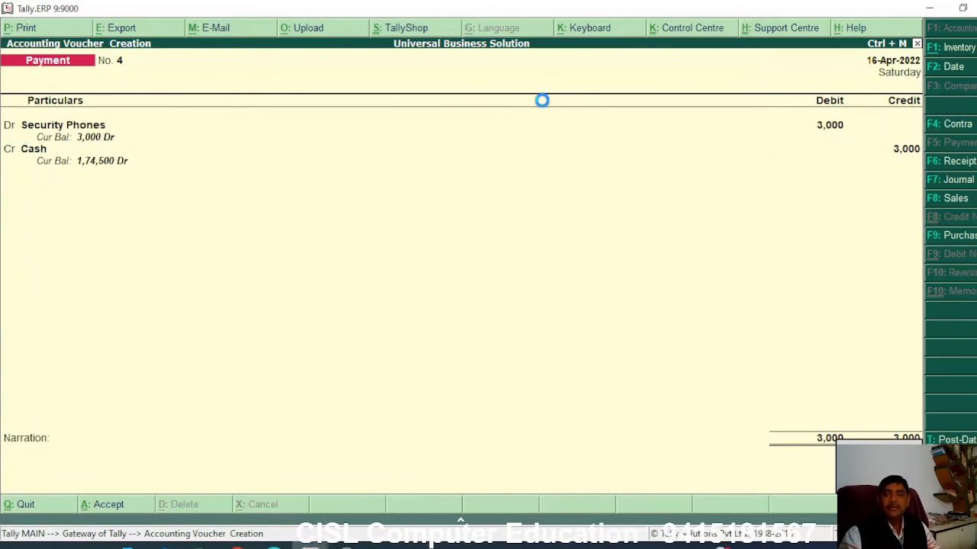
key(ctrl+a)
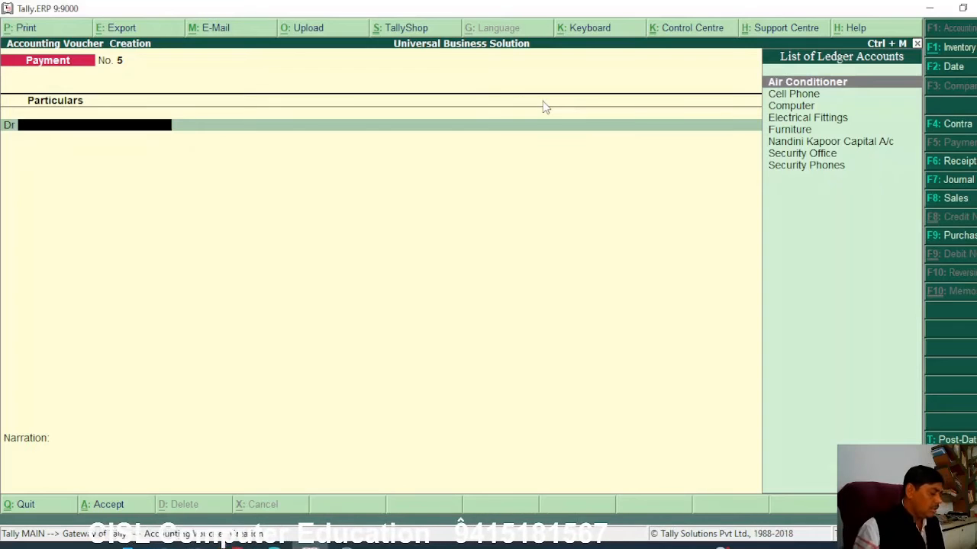
Step: Change the next payment voucher's date to 20-4-2022
key(F2)
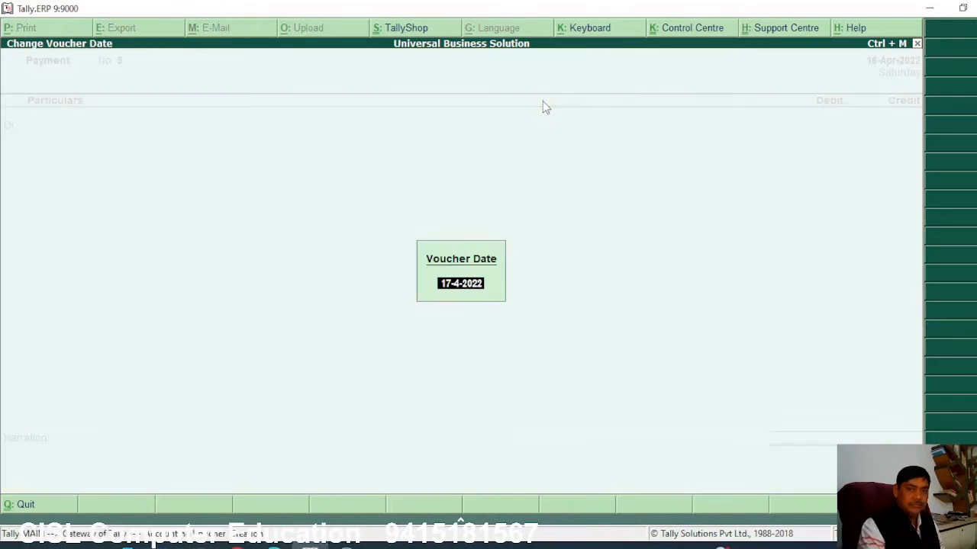
text(20)
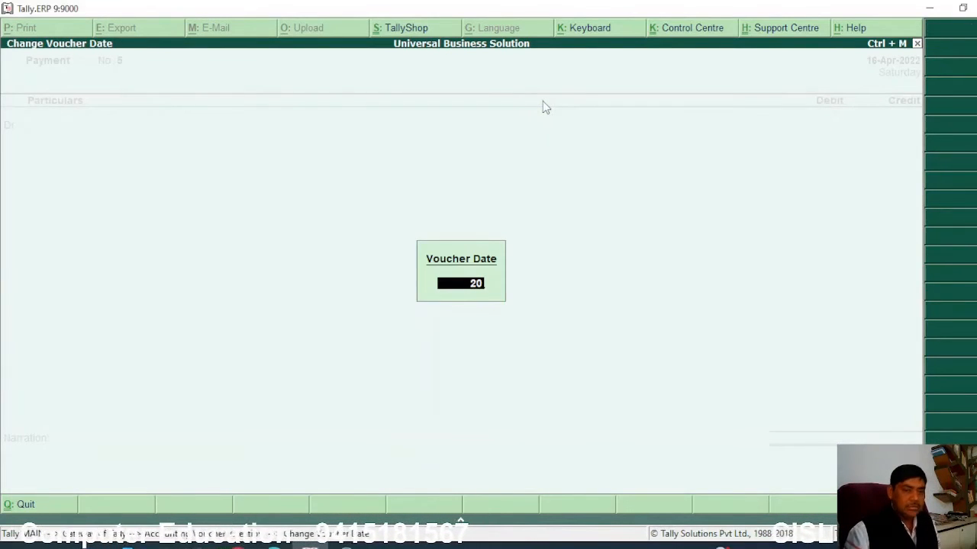
key(Return)
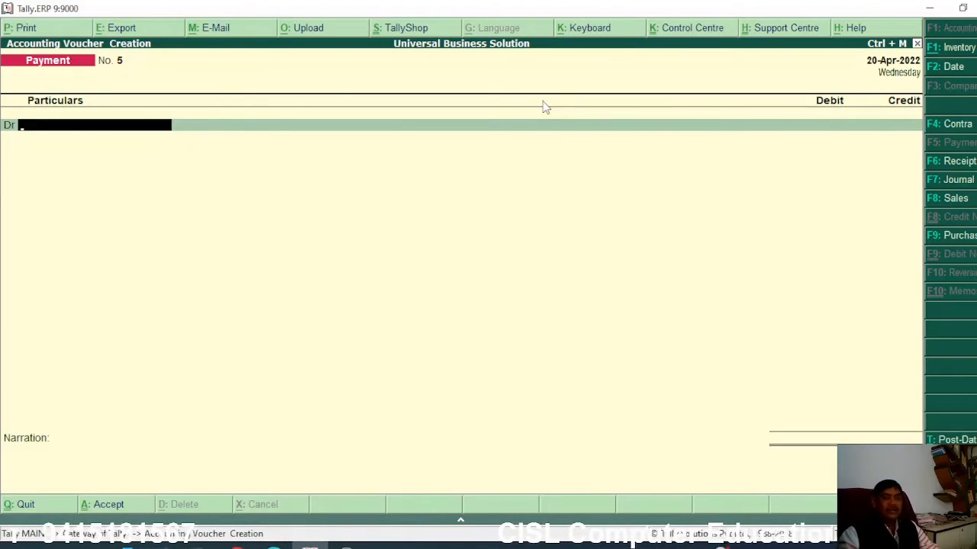
Step: Leave the empty payment voucher and open a blank single-ledger creation form from the accounts masters
key(Escape)
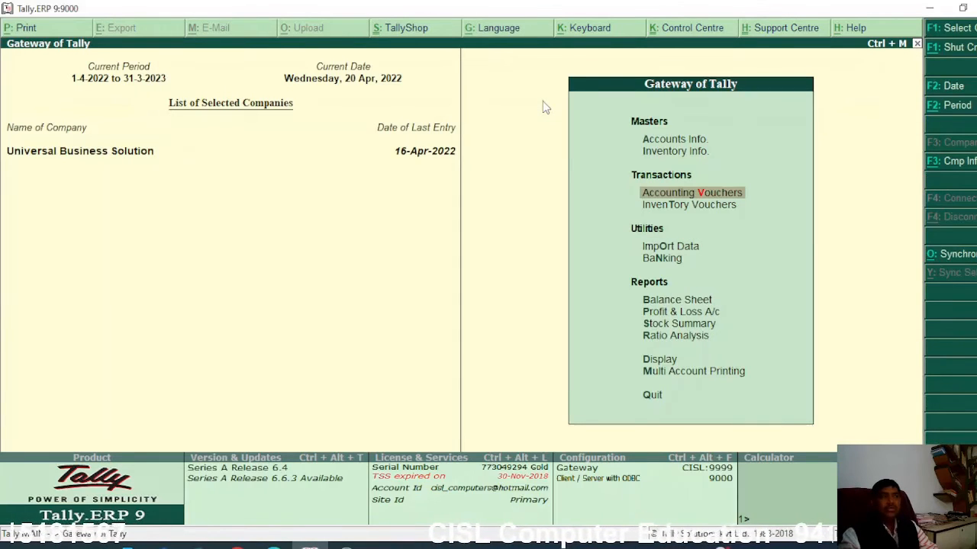
key(Up)
key(Up)
key(Return)
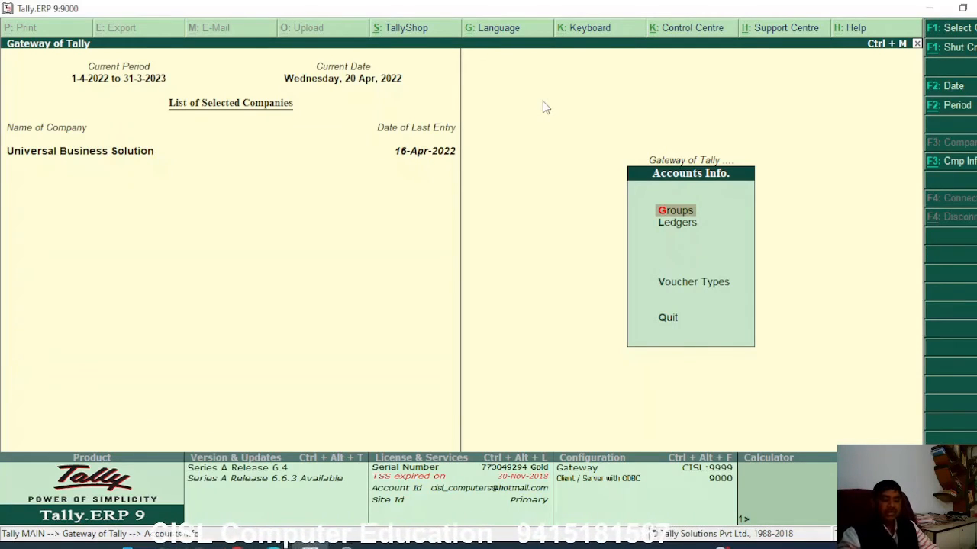
key(Down)
key(Return)
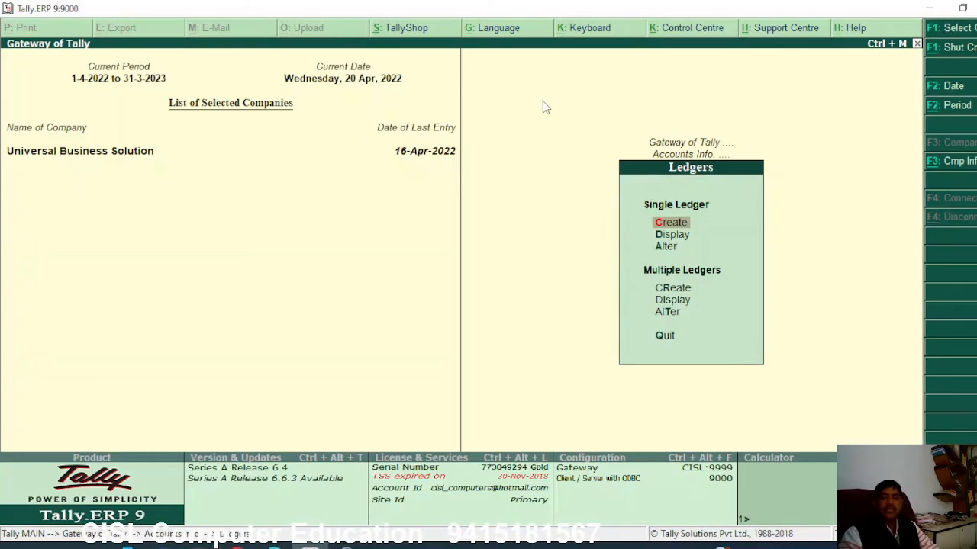
key(Return)
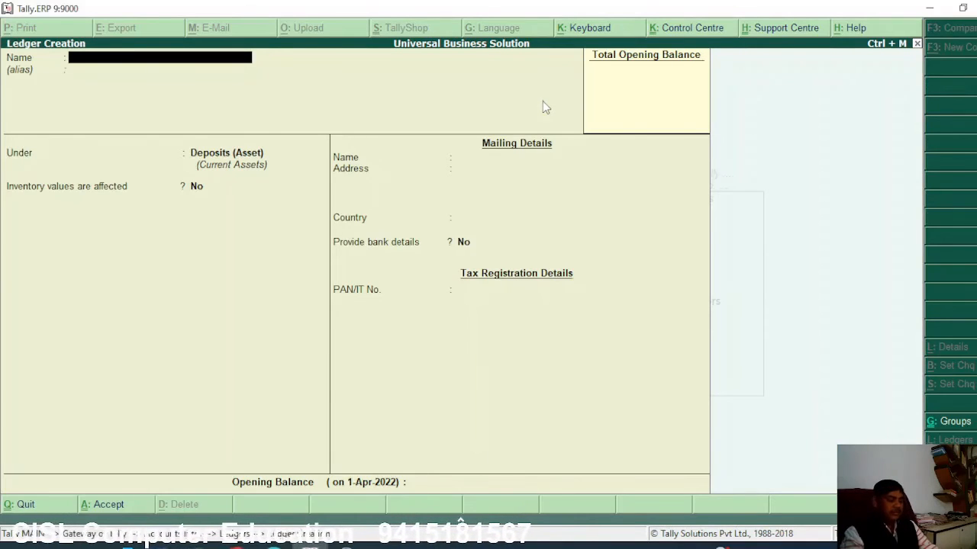
Step: Create the ledger Stationary Expenses under Indirect Expenses, with inventory values unaffected, and save it
text(Statio)
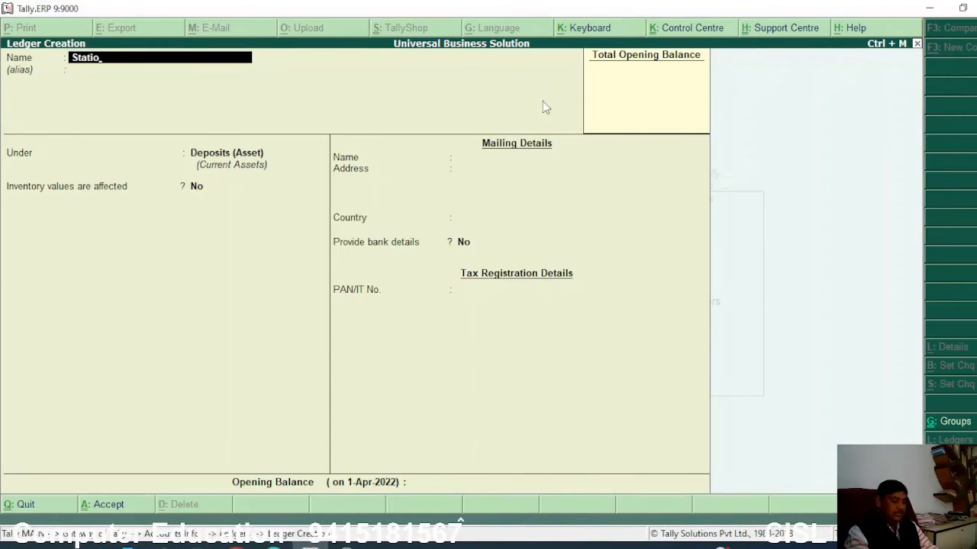
text(nary Expe)
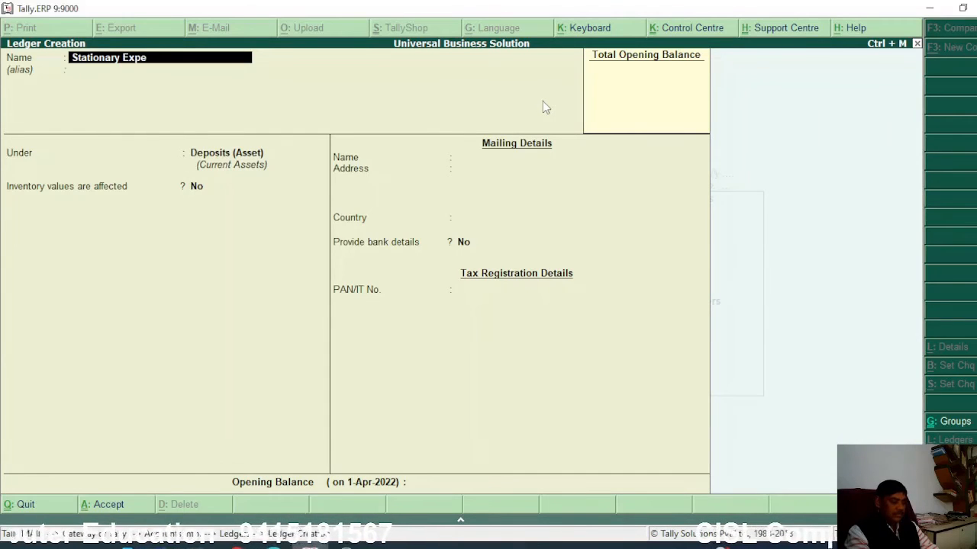
text(nses)
key(Return)
key(Return)
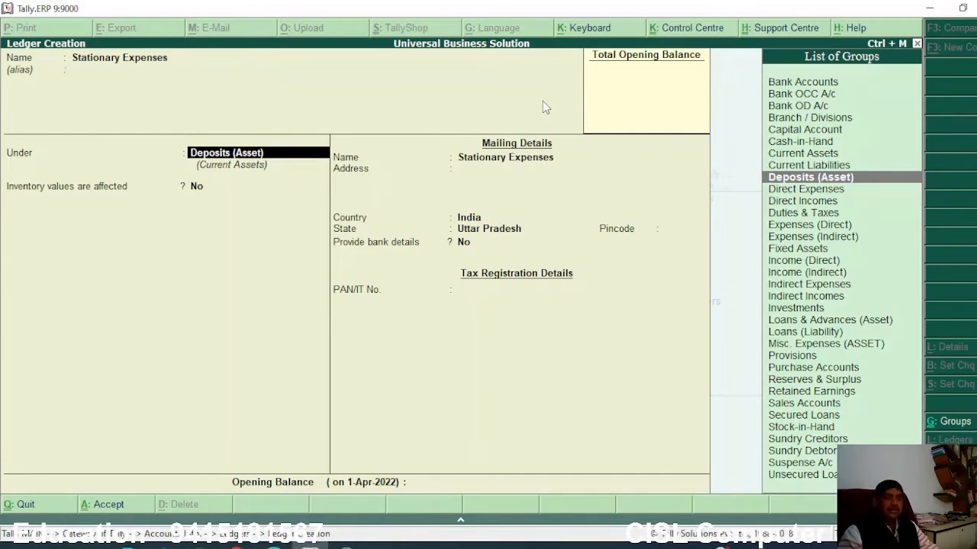
text(ind)
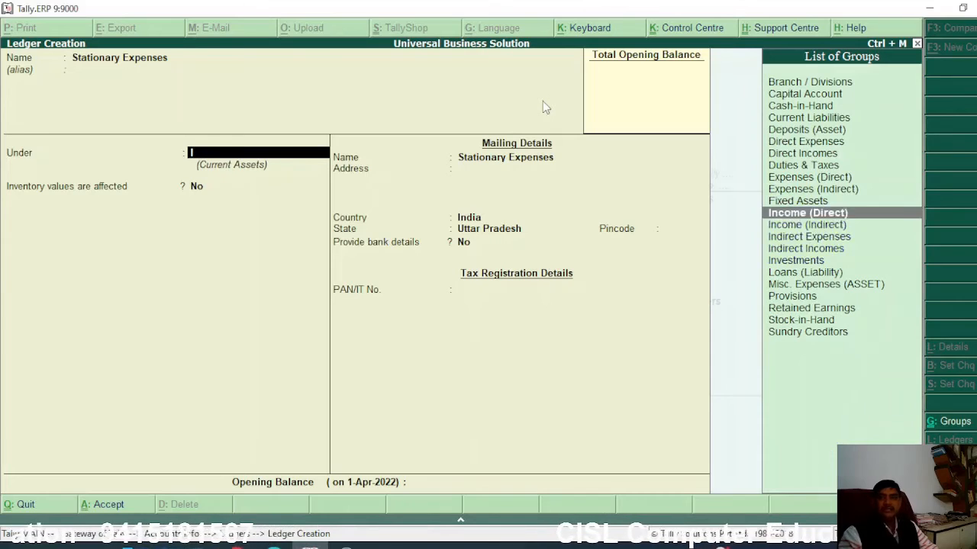
key(Return)
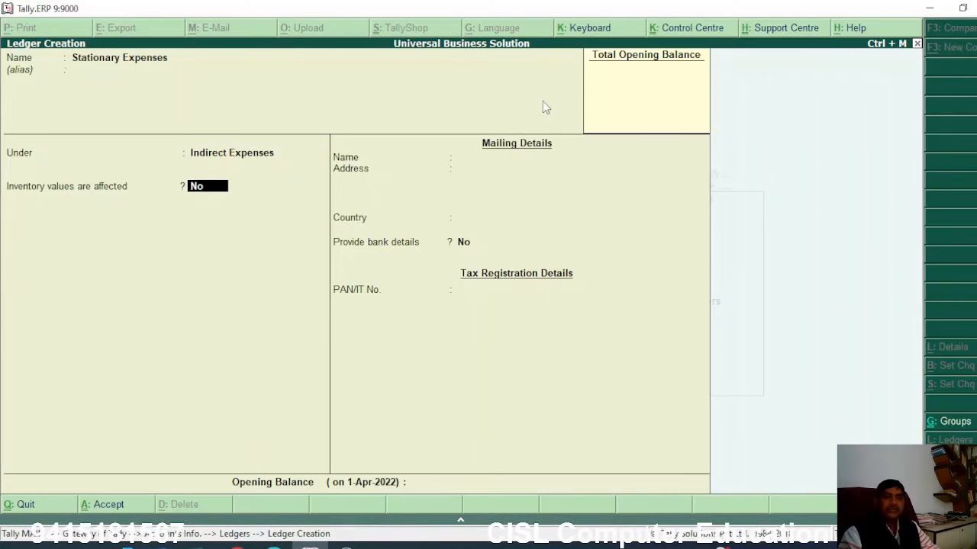
key(Return)
key(Return)
key(Return)
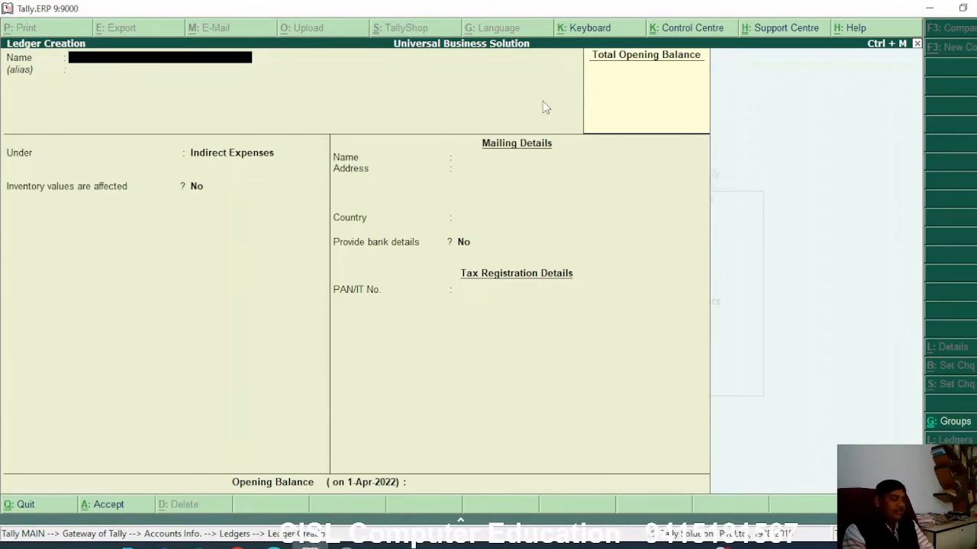
Step: Name the next ledger Global House and place it under the Sundry Creditors group
text(Global)
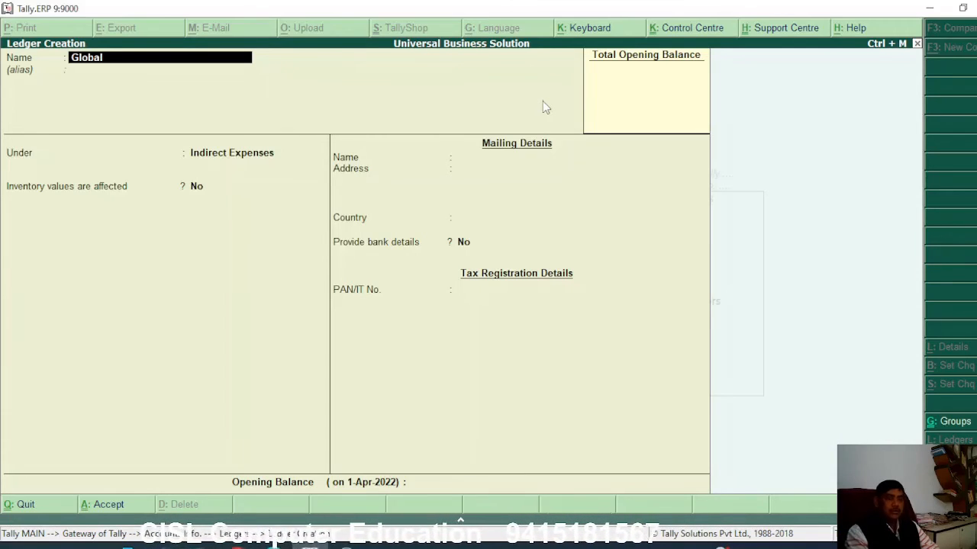
text( House)
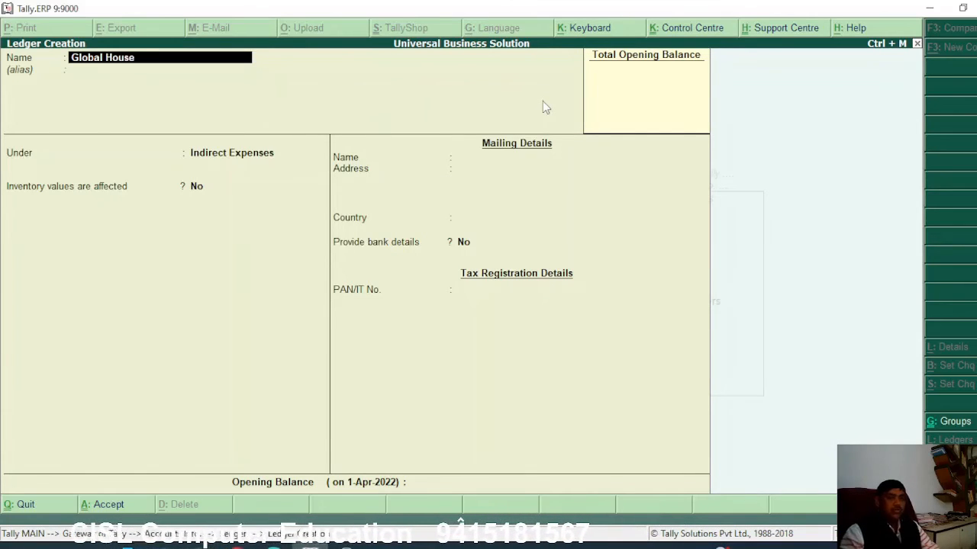
key(Return)
key(Return)
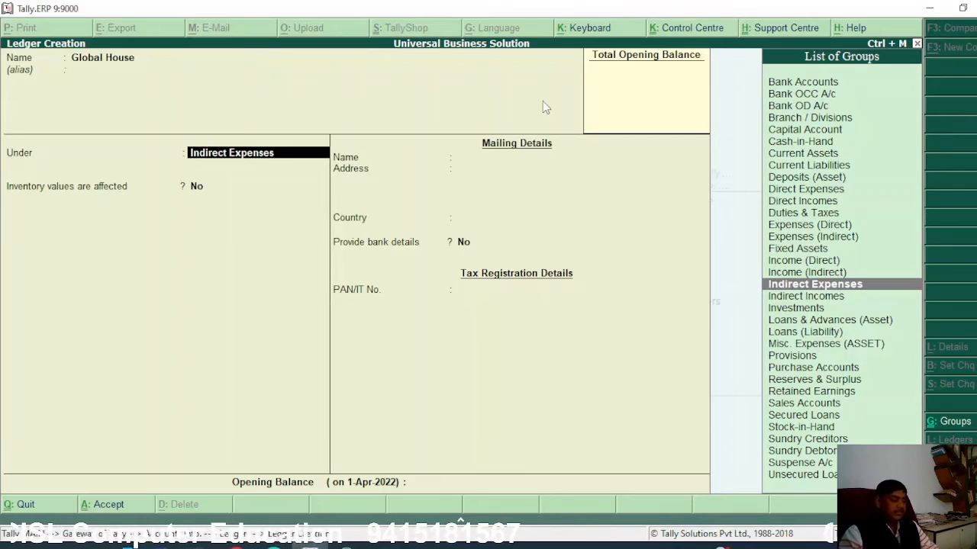
text(S)
key(Down)
key(Down)
key(Down)
key(Down)
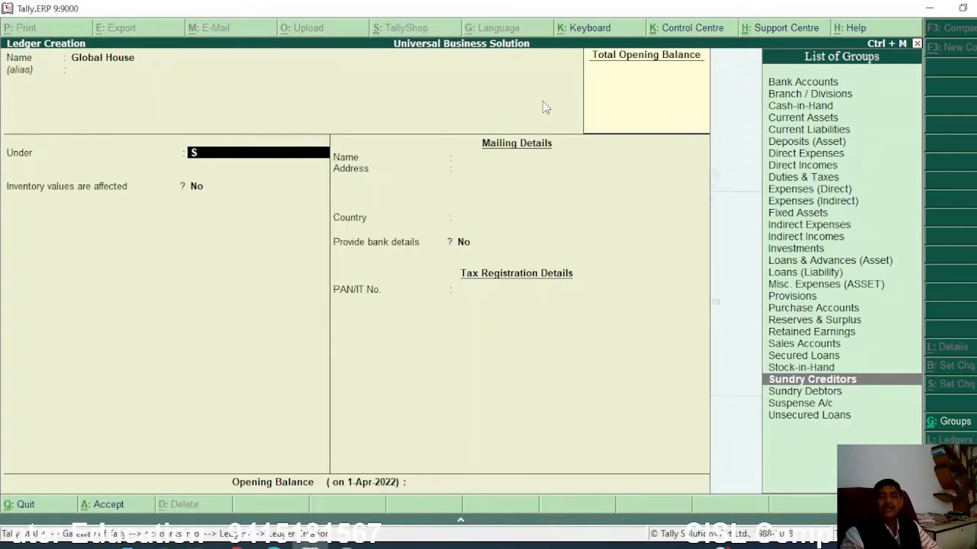
key(Return)
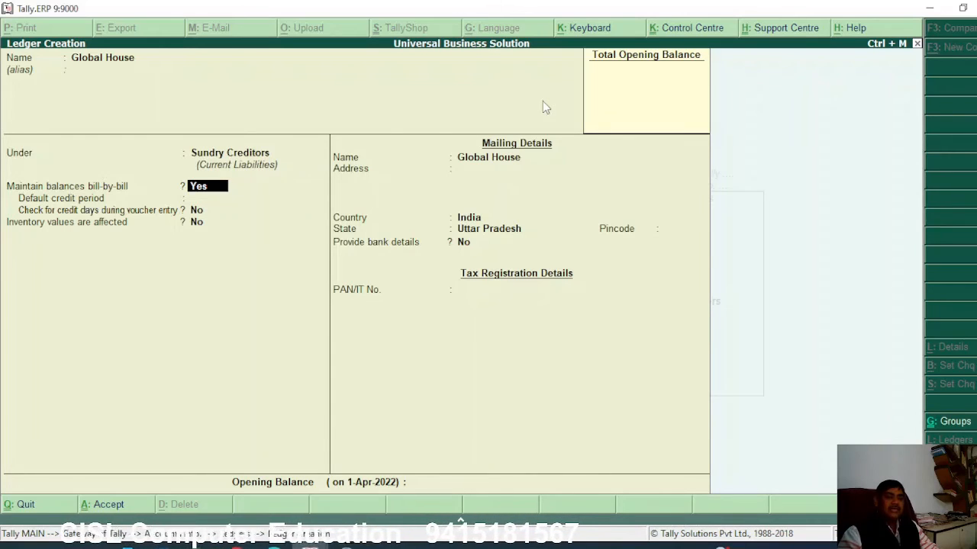
Step: Keep bill-by-bill balances on for Global House, leave its mailing details and opening balance at their defaults, and save the ledger
key(Return)
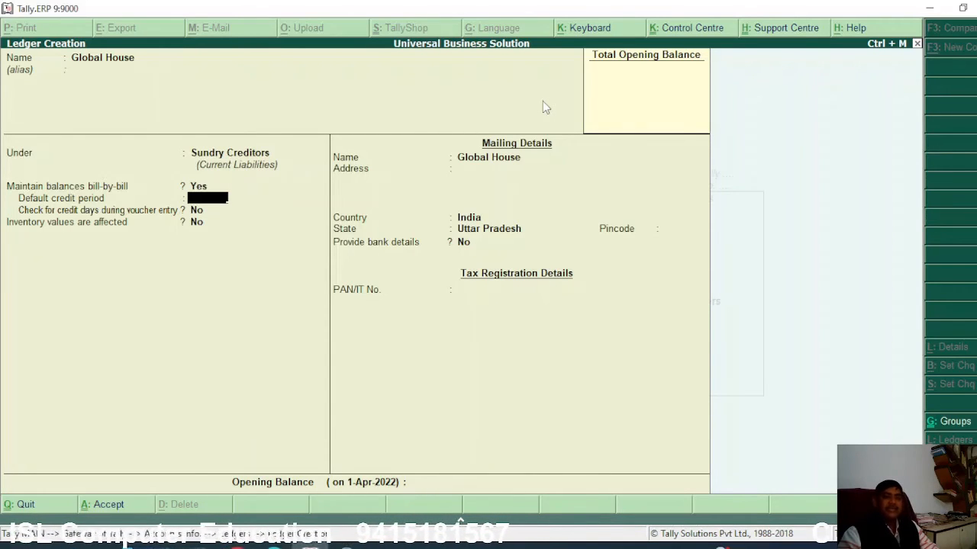
key(Return)
key(Return)
key(Return)
key(Return)
key(Return)
key(Return)
key(Return)
key(Return)
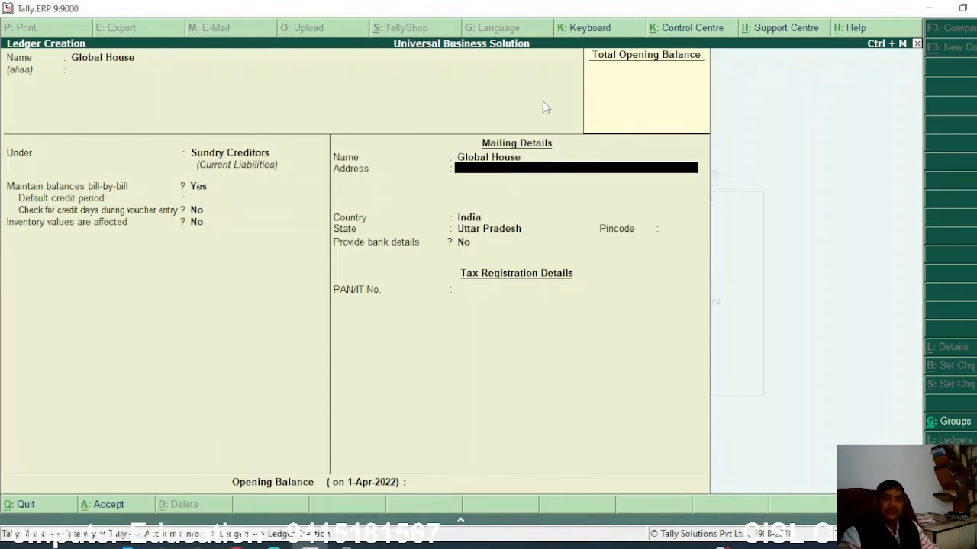
key(Return)
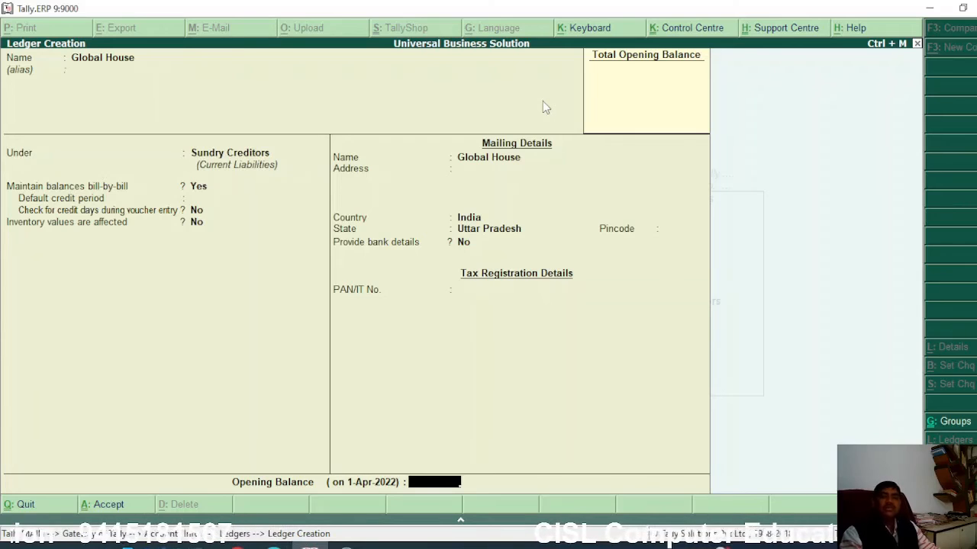
key(Return)
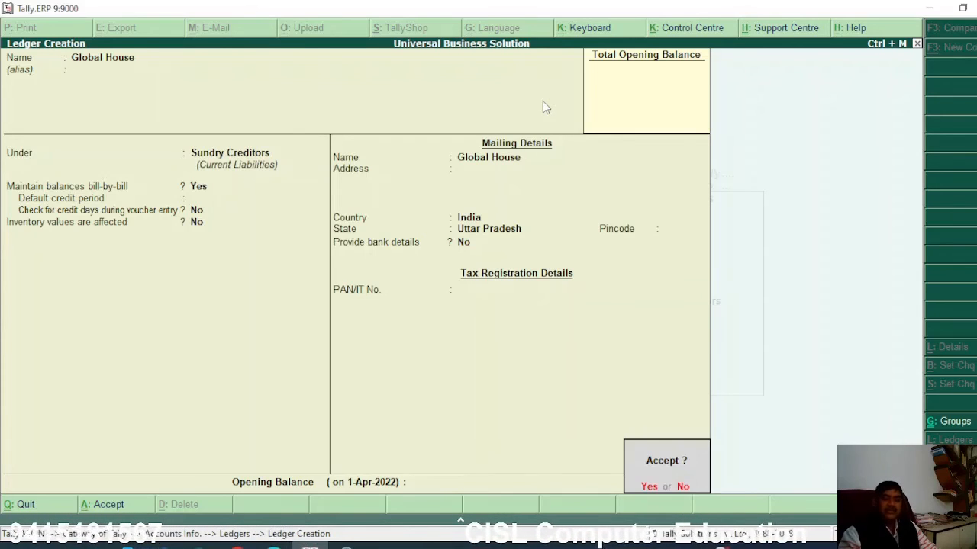
key(Return)
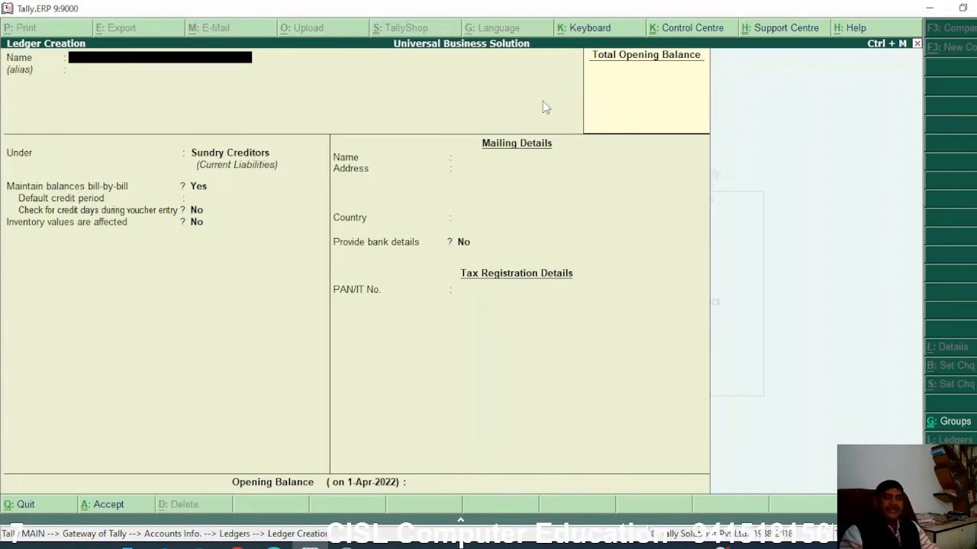
Step: Leave ledger creation and open a blank journal voucher in accounting voucher entry
key(Escape)
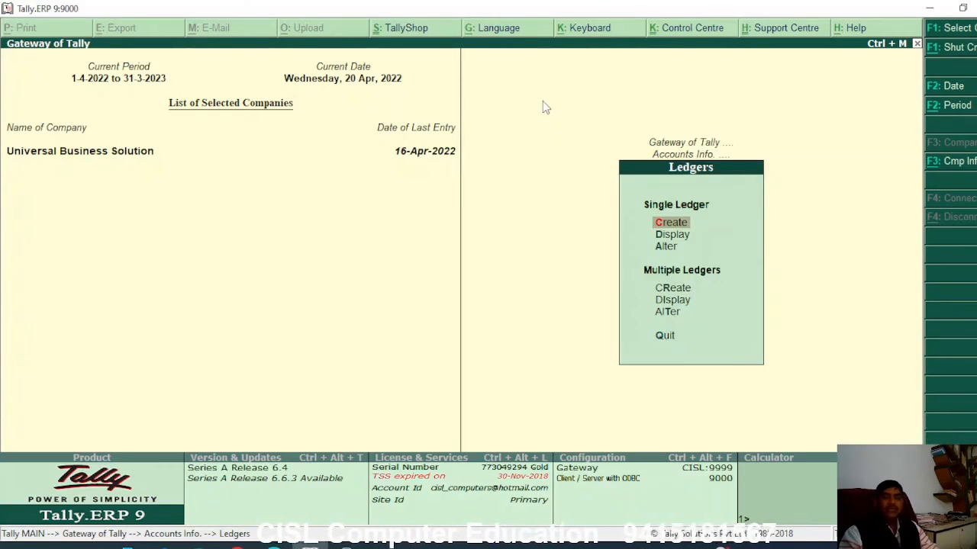
key(Escape)
key(Escape)
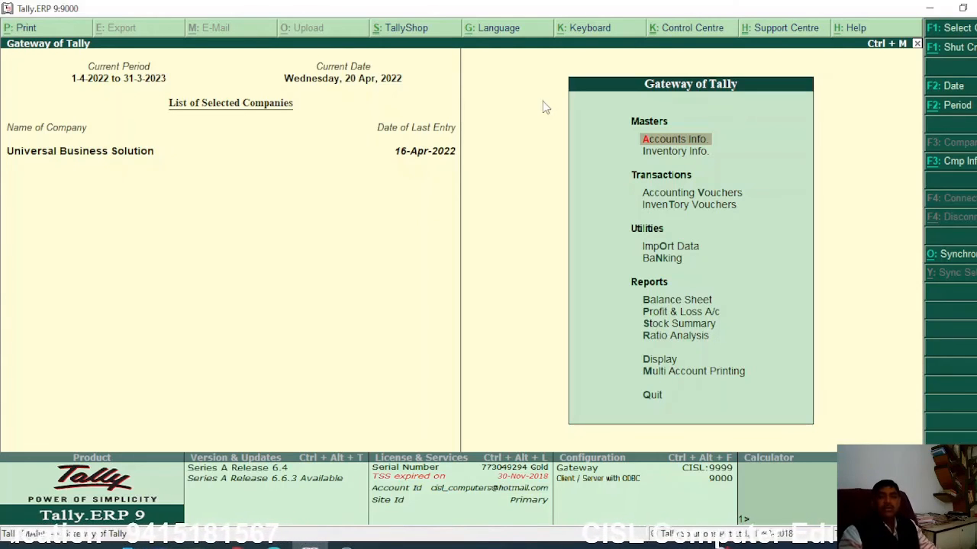
key(Down)
key(Down)
key(Return)
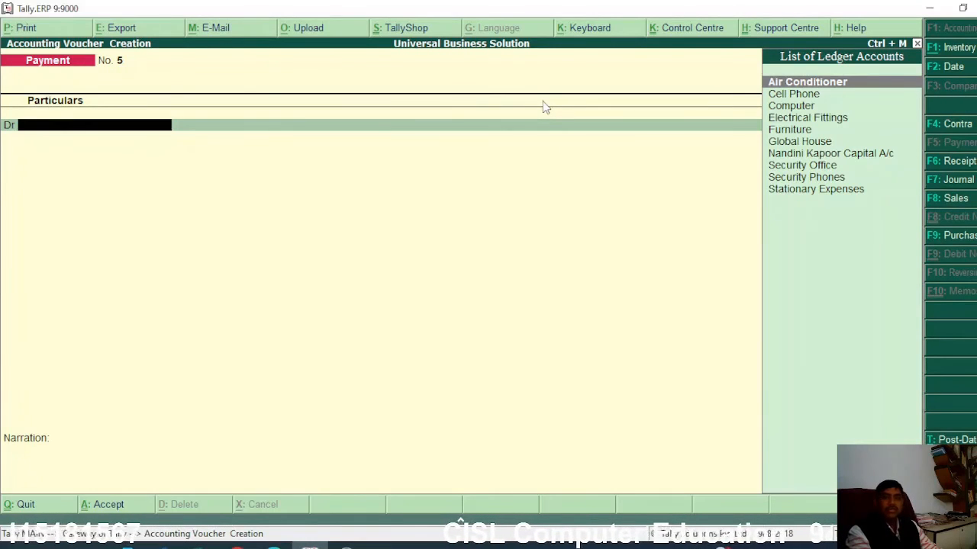
key(F7)
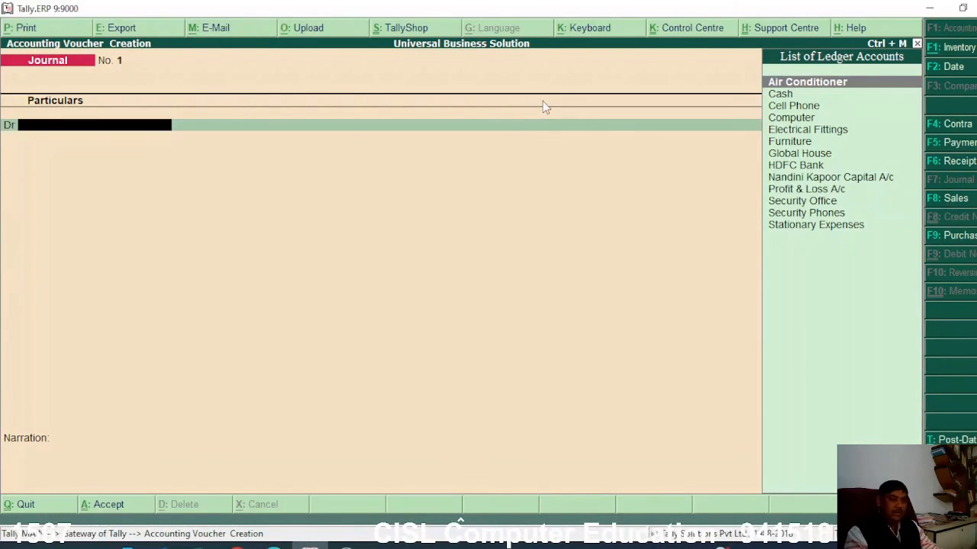
Step: Debit Stationary Expenses with 12500 in the journal voucher
text(S)
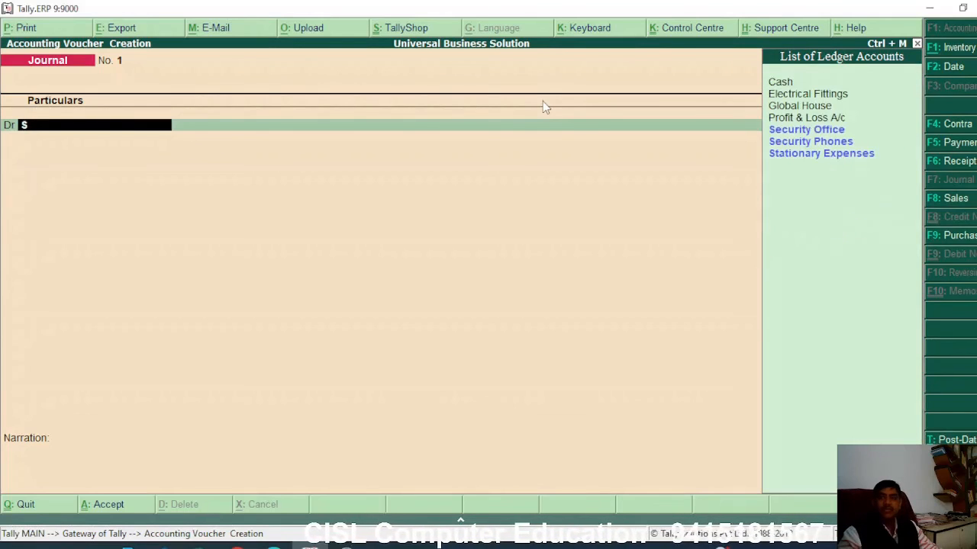
text(t)
key(Return)
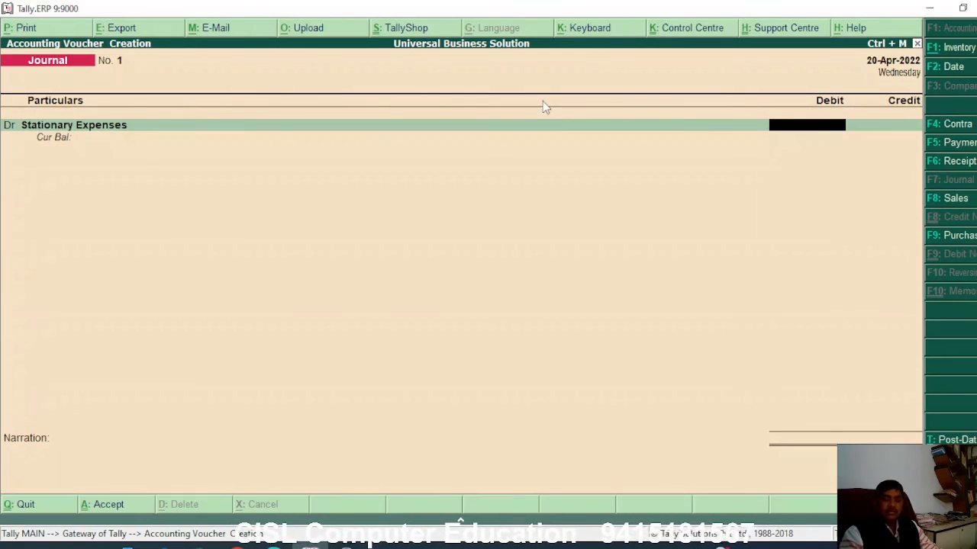
text(12500)
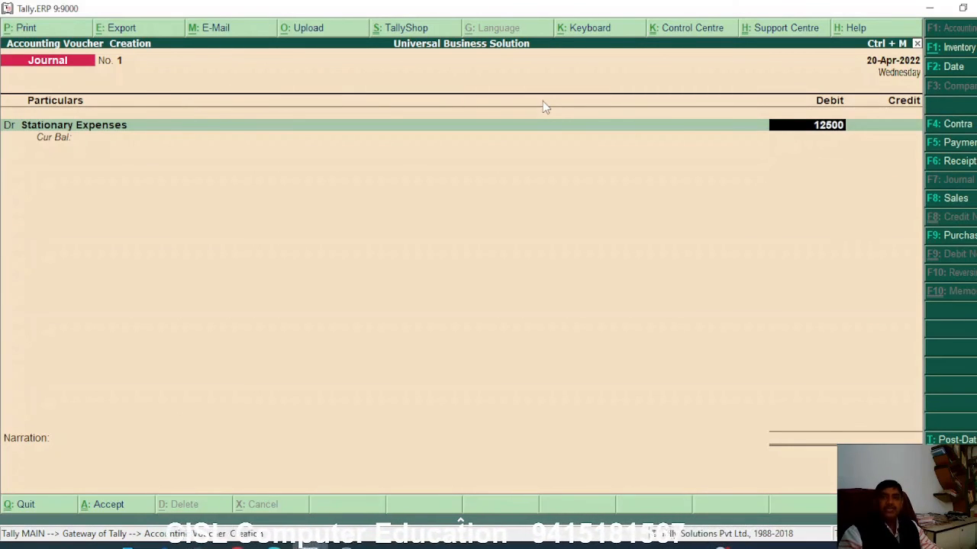
key(Return)
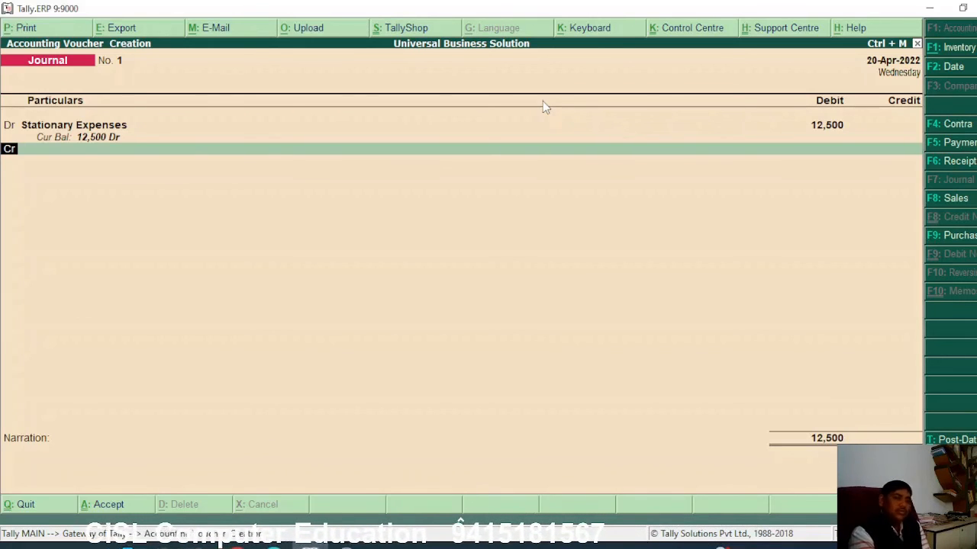
Step: Credit Global House with 12,500 against the stationary expense
key(Return)
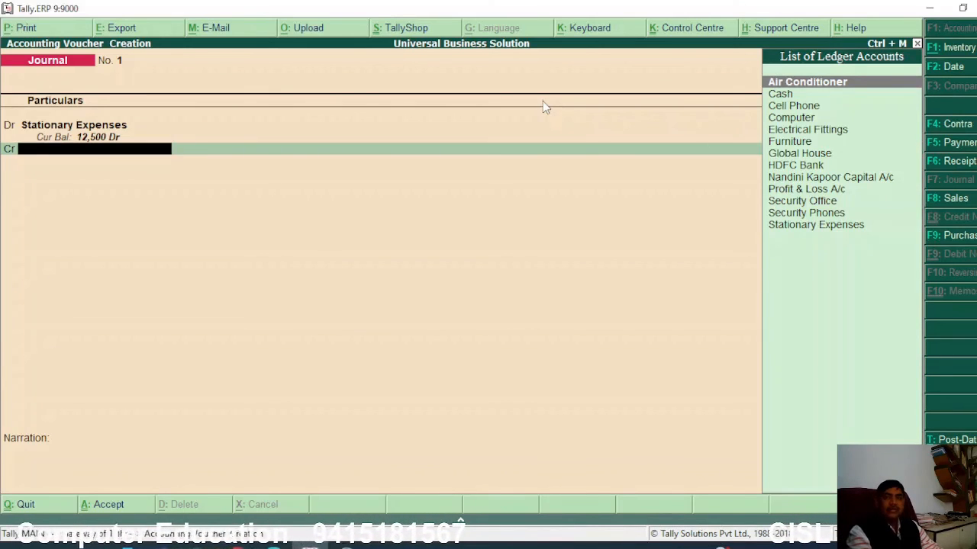
text(G)
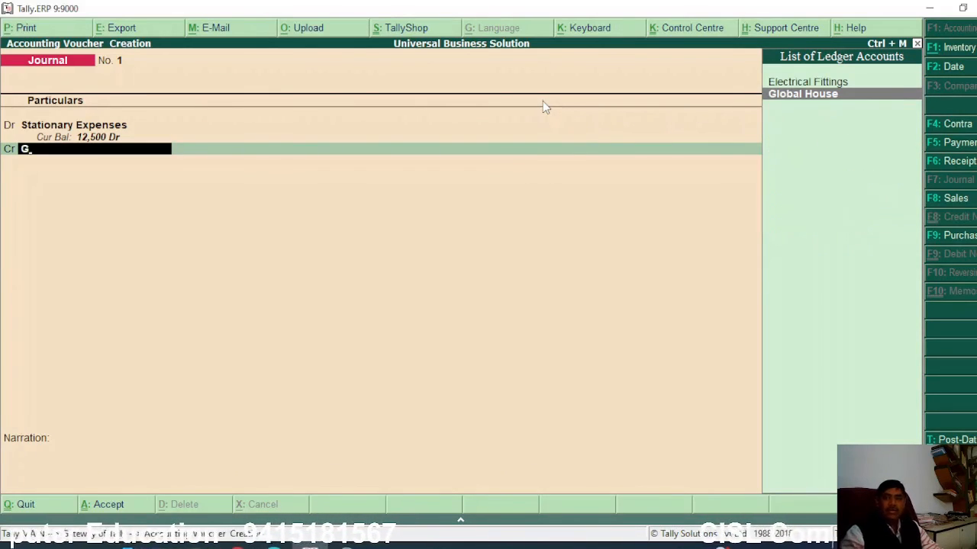
key(Return)
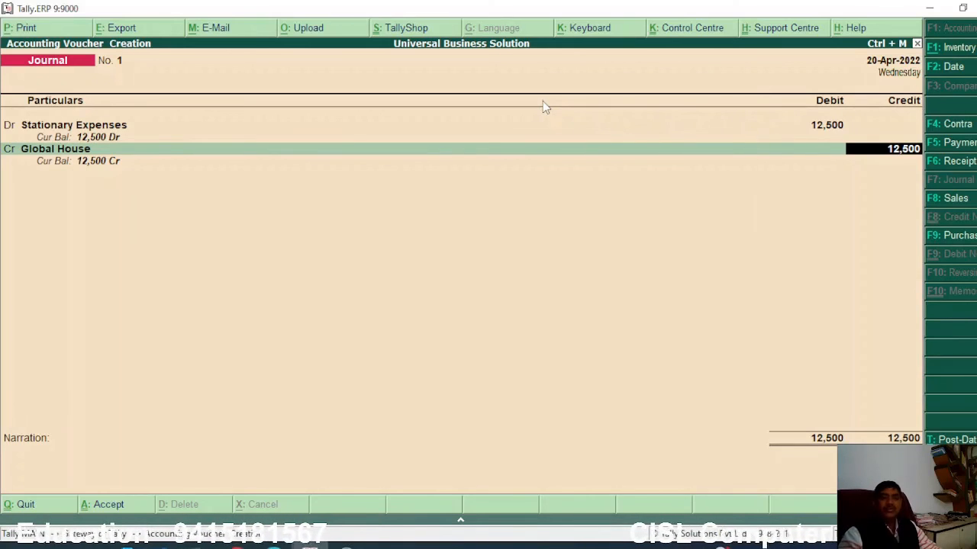
key(Return)
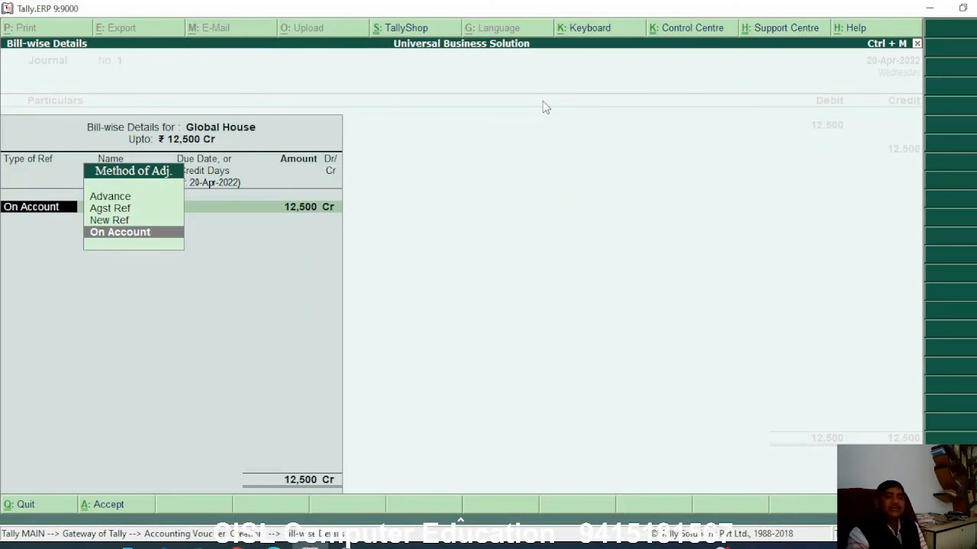
Step: Allocate Global House's 12,500 credit to a New Ref named 1 and save the journal voucher without a narration
key(Up)
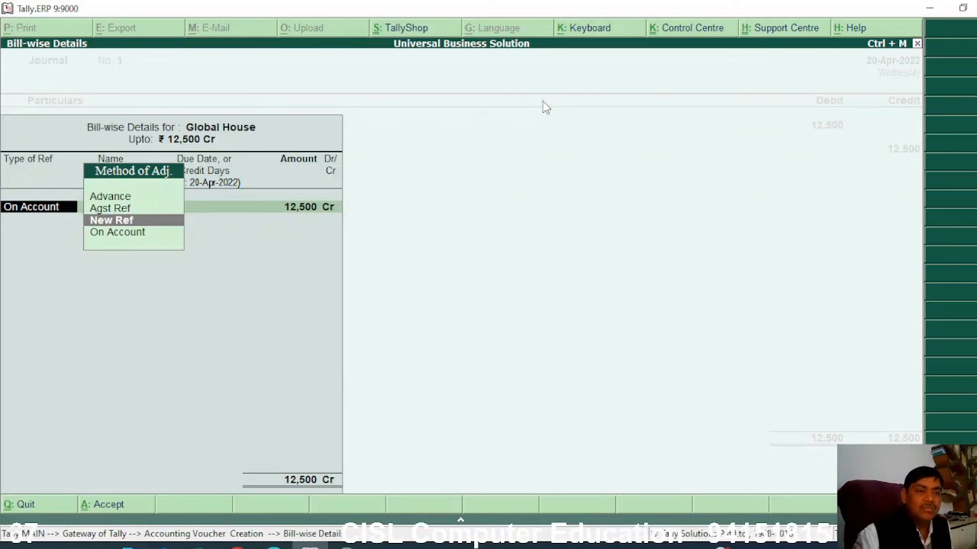
key(Return)
text(1)
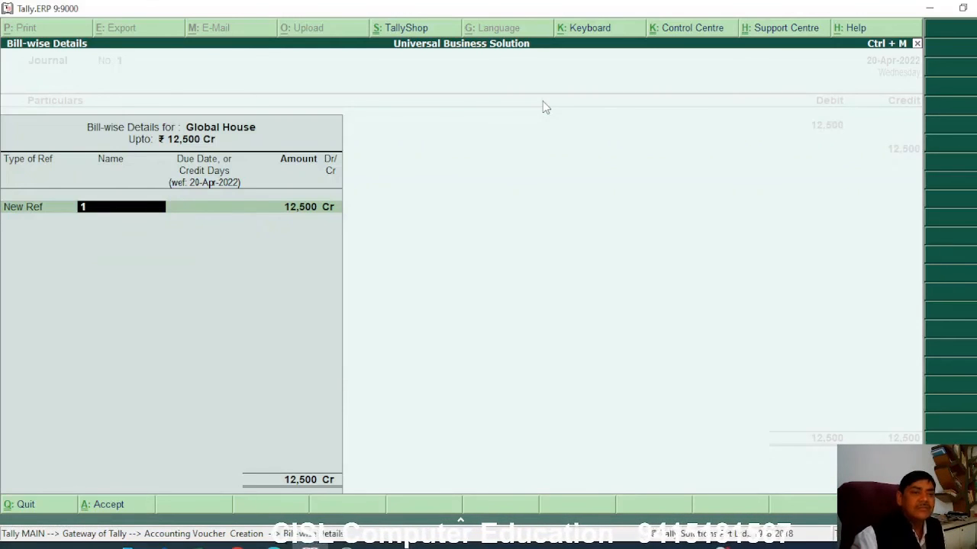
key(Return)
key(Return)
key(Return)
key(Return)
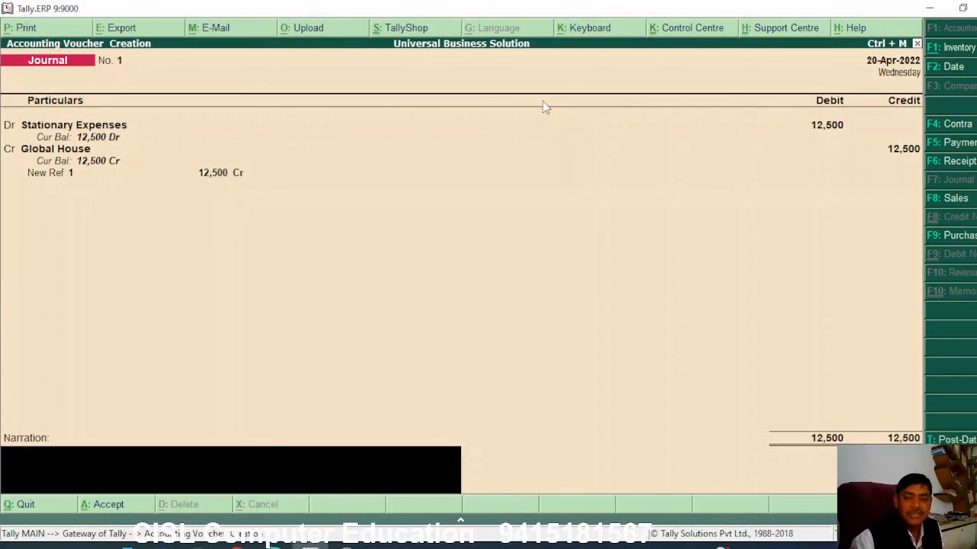
key(Return)
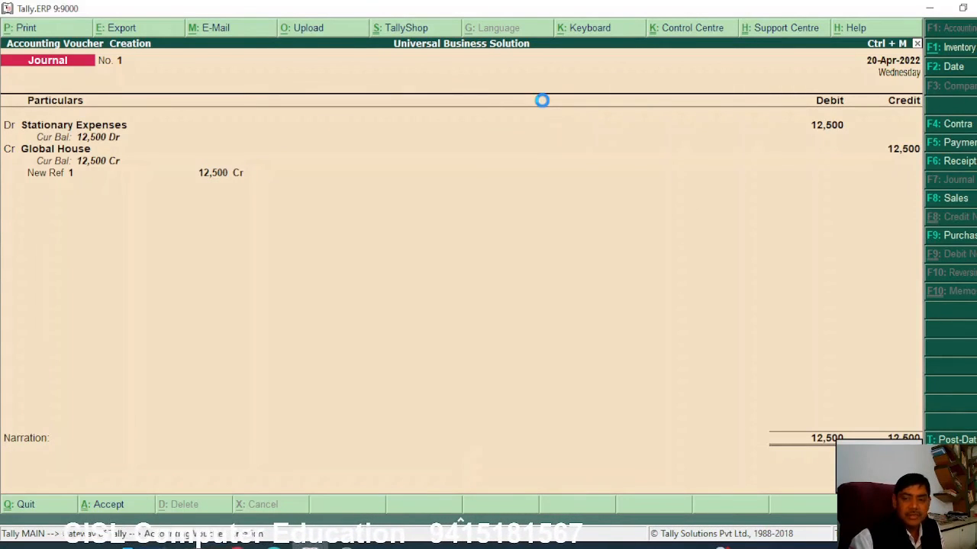